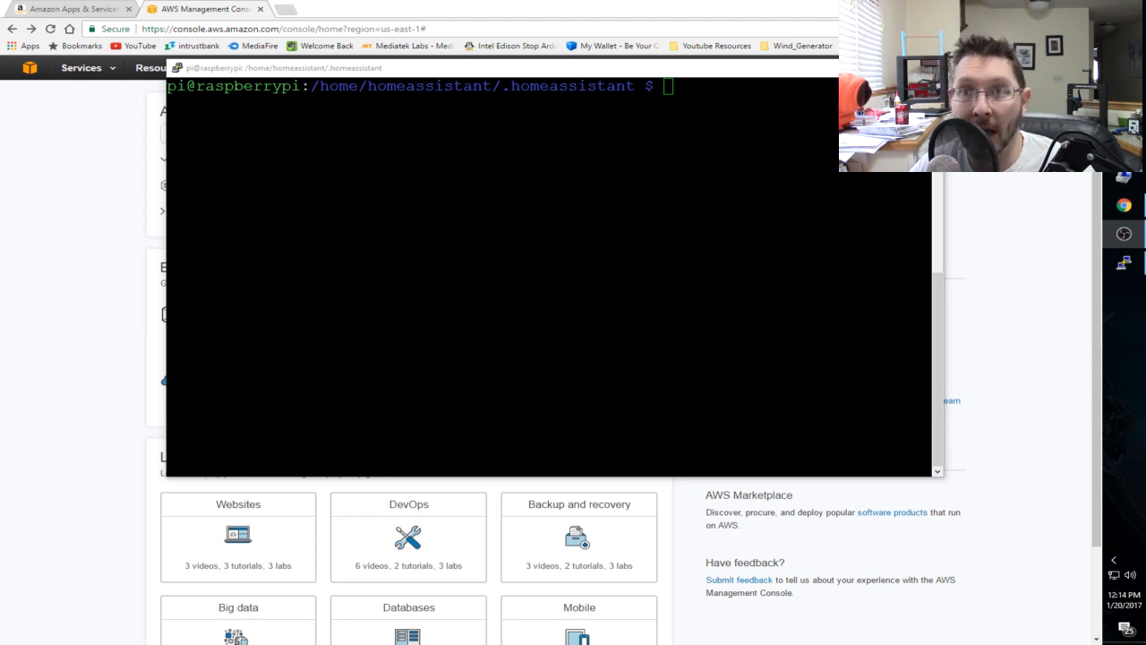
- Open configuration.yaml in vim from the Raspberry Pi terminal's .homeassistant folder
{"action": "left_click", "coordinate": [550, 278]}
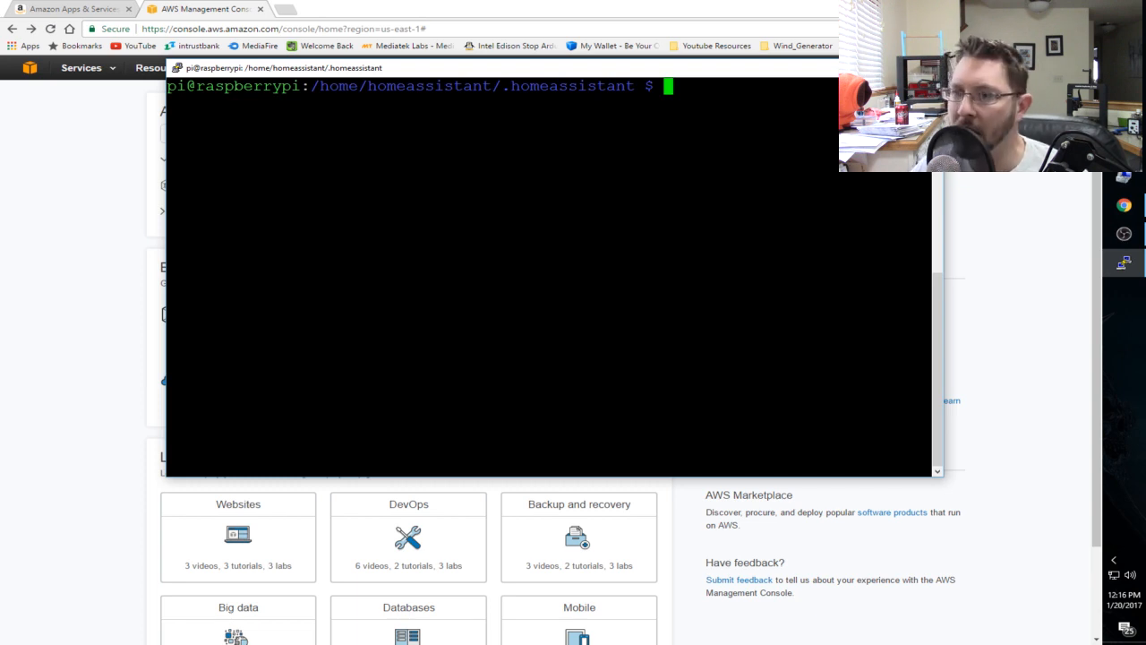
{"action": "type", "text": "vim y"}
{"action": "key", "text": "BackSpace"}
{"action": "type", "text": "configuration.yaml"}
{"action": "key", "text": "Return"}
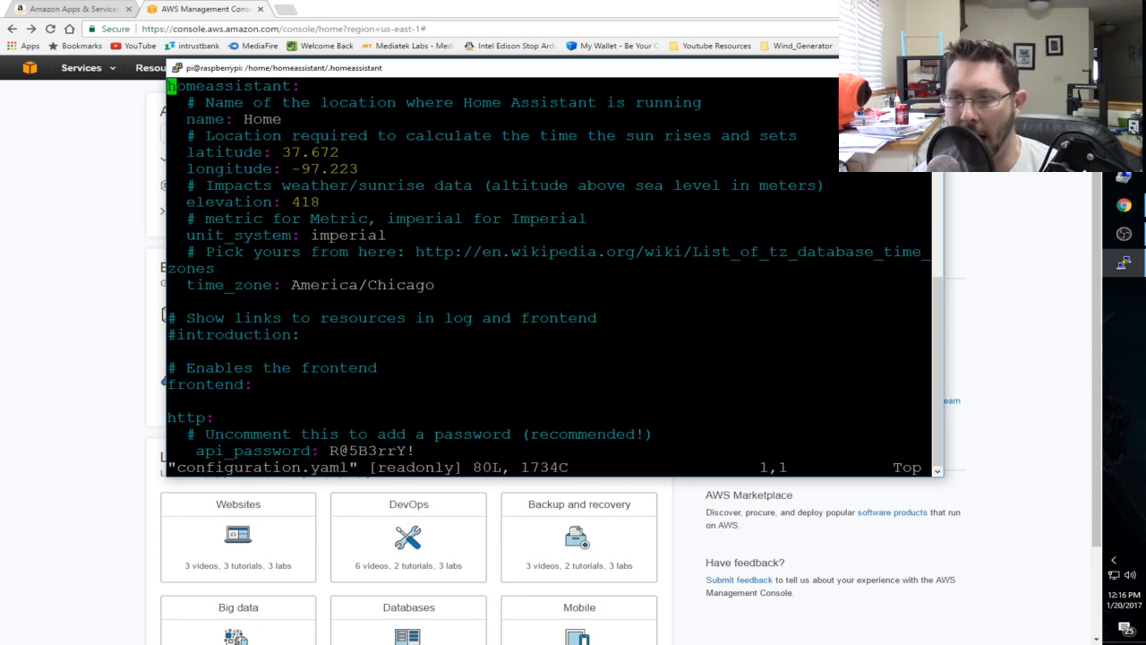
- Examine the alexa section of the configuration, including the ActivateSceneIntent action, data template and speech entries
{"action": "key", "text": "shift+g"}
{"action": "key", "text": "Up"}
{"action": "key", "text": "Up"}
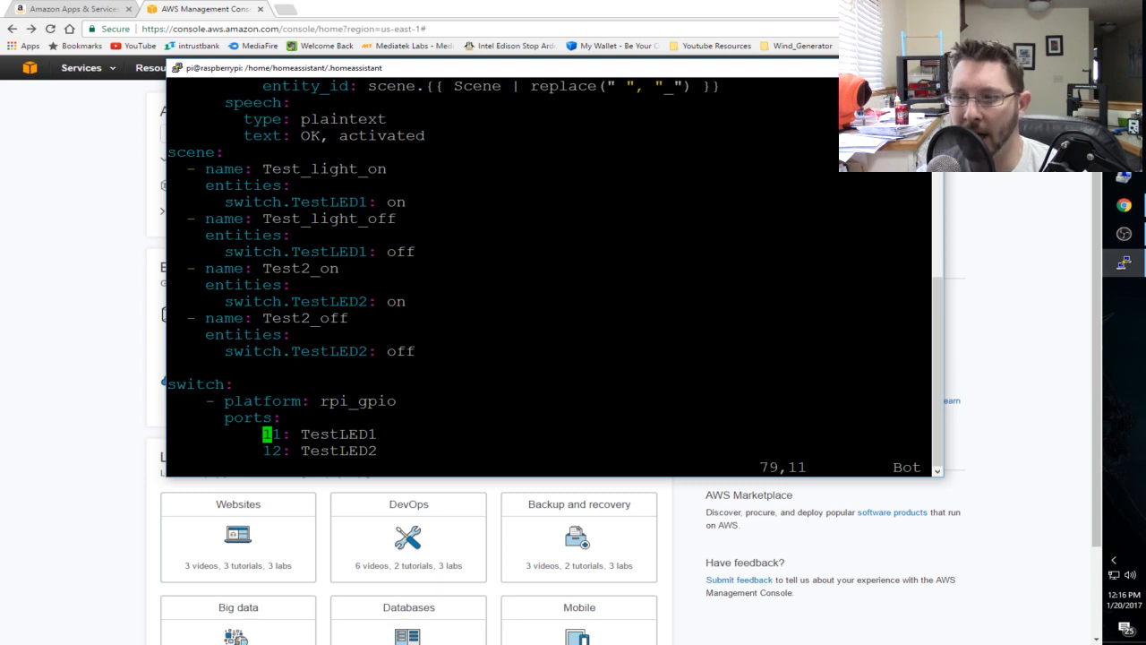
{"action": "key", "text": "Up"}
{"action": "key", "text": "Up"}
{"action": "key", "text": "Up"}
{"action": "key", "text": "Up"}
{"action": "key", "text": "Up"}
{"action": "key", "text": "Up"}
{"action": "key", "text": "Up"}
{"action": "key", "text": "Up"}
{"action": "key", "text": "Up"}
{"action": "key", "text": "Up"}
{"action": "key", "text": "Up"}
{"action": "key", "text": "Up"}
{"action": "key", "text": "Up"}
{"action": "key", "text": "Up"}
{"action": "key", "text": "Up"}
{"action": "key", "text": "Up"}
{"action": "key", "text": "Up"}
{"action": "key", "text": "Up"}
{"action": "key", "text": "Up"}
{"action": "key", "text": "Up"}
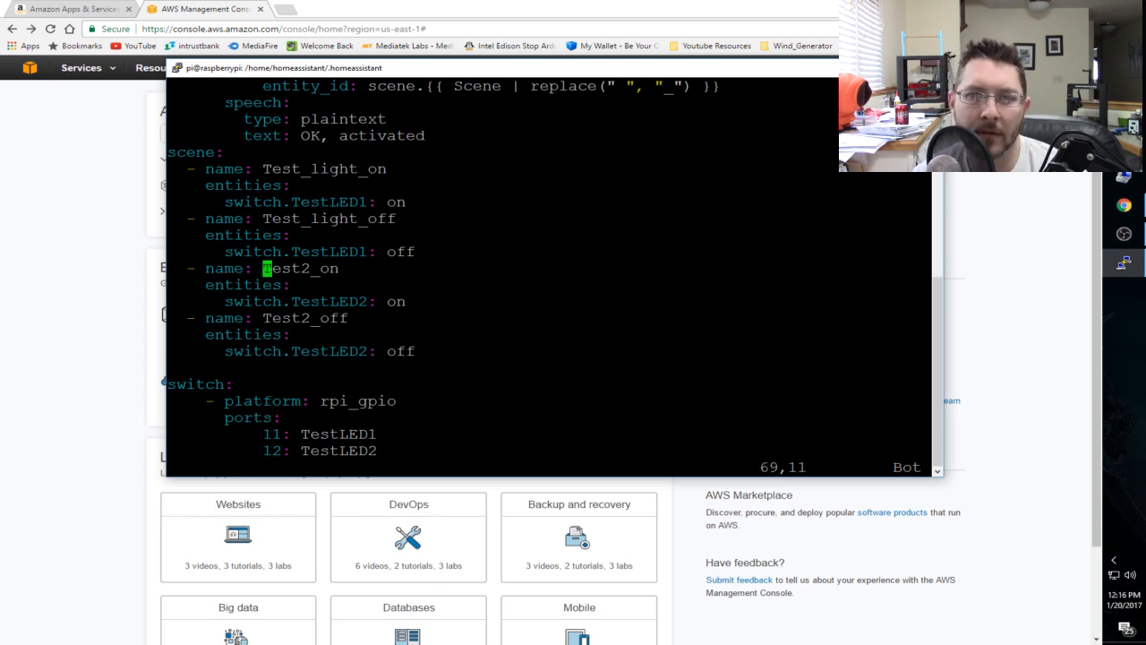
{"action": "key", "text": "Up"}
{"action": "key", "text": "Up"}
{"action": "key", "text": "Up"}
{"action": "key", "text": "Up"}
{"action": "key", "text": "Up"}
{"action": "key", "text": "Up"}
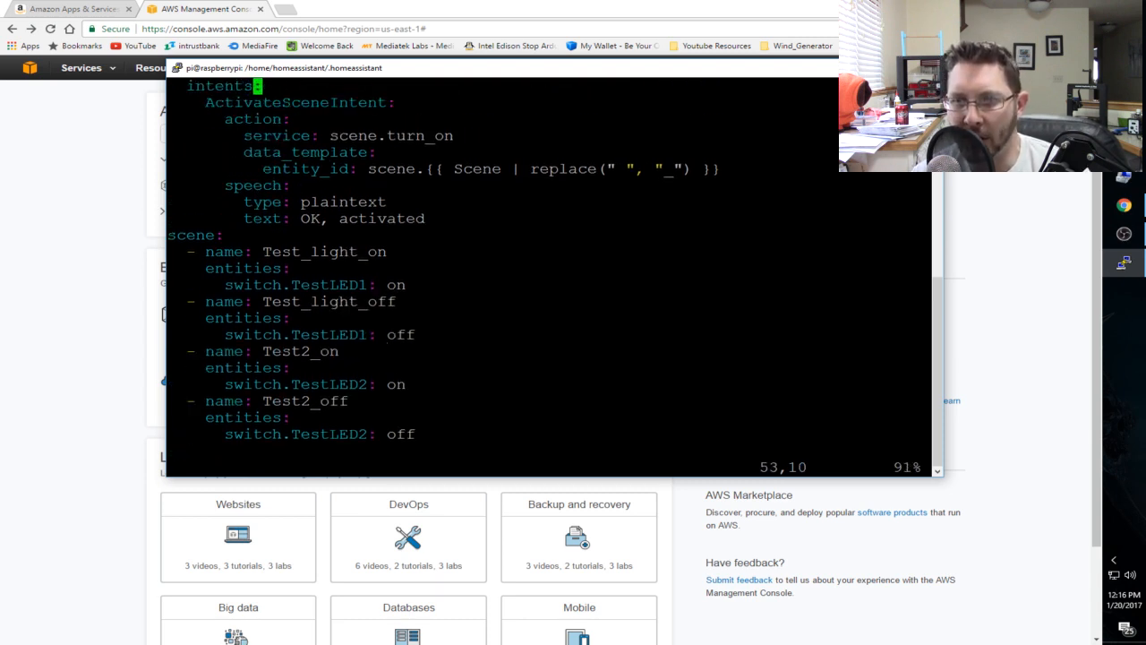
{"action": "key", "text": "Down"}
{"action": "key", "text": "Down"}
{"action": "key", "text": "Down"}
{"action": "key", "text": "Down"}
{"action": "key", "text": "Down"}
{"action": "key", "text": "Down"}
{"action": "key", "text": "Down"}
{"action": "key", "text": "Down"}
{"action": "key", "text": "Down"}
{"action": "key", "text": "Down"}
{"action": "key", "text": "Down"}
{"action": "key", "text": "Down"}
{"action": "key", "text": "Down"}
{"action": "key", "text": "Down"}
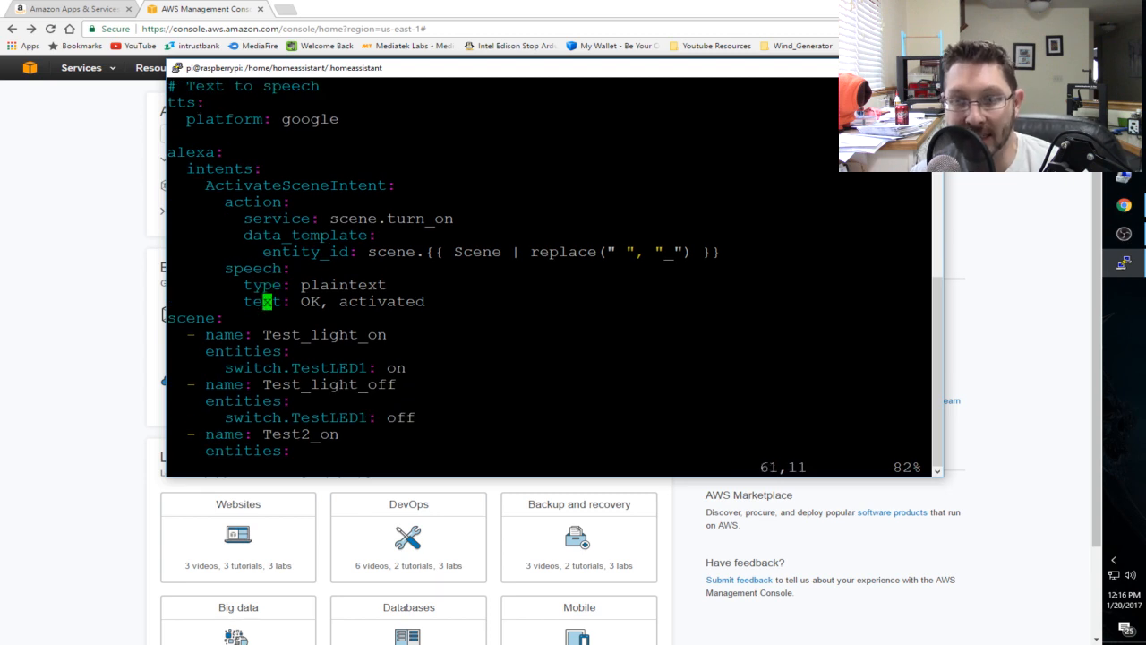
{"action": "key", "text": "Up"}
{"action": "key", "text": "Up"}
{"action": "key", "text": "Up"}
- Review the scene definitions for TestLED1 and TestLED2 and the rpi_gpio switch ports at the end of the file
{"action": "key", "text": "Up"}
{"action": "key", "text": "Up"}
{"action": "key", "text": "Up"}
{"action": "key", "text": "Up"}
{"action": "key", "text": "Up"}
{"action": "key", "text": "Up"}
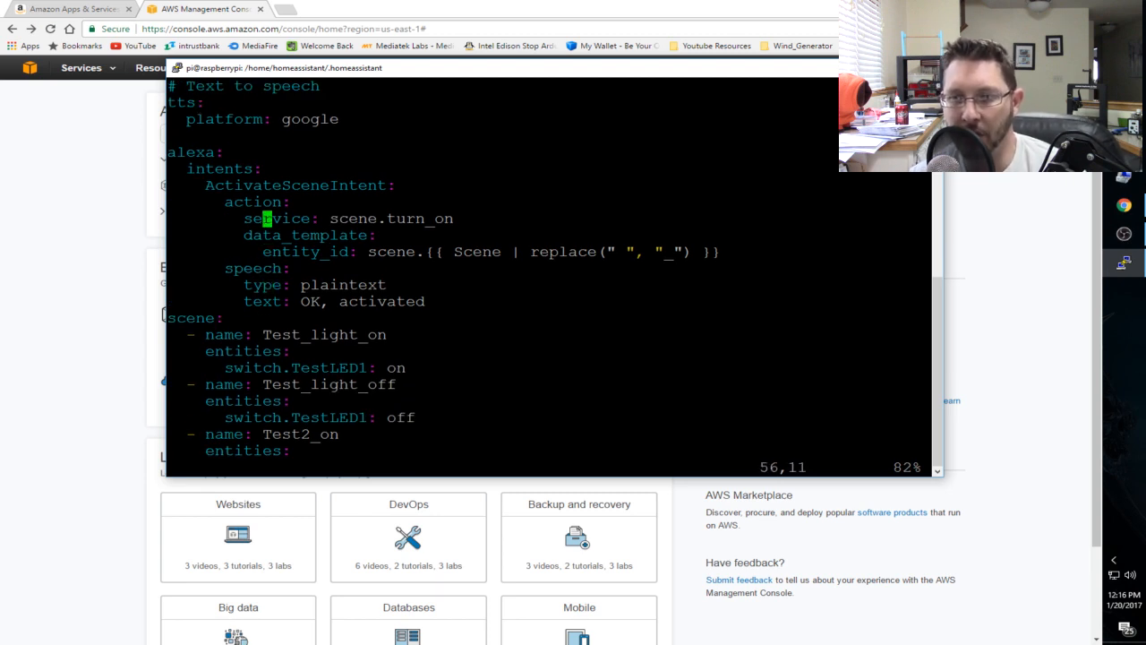
{"action": "key", "text": "Down"}
{"action": "key", "text": "Down"}
{"action": "key", "text": "Down"}
{"action": "key", "text": "Down"}
{"action": "key", "text": "Down"}
{"action": "key", "text": "Down"}
{"action": "key", "text": "Down"}
{"action": "key", "text": "Down"}
{"action": "key", "text": "Down"}
{"action": "key", "text": "Down"}
{"action": "key", "text": "Down"}
{"action": "key", "text": "Down"}
{"action": "key", "text": "Down"}
{"action": "key", "text": "Down"}
{"action": "key", "text": "Down"}
{"action": "key", "text": "Down"}
{"action": "key", "text": "Down"}
{"action": "key", "text": "Down"}
{"action": "key", "text": "Down"}
{"action": "key", "text": "Down"}
{"action": "key", "text": "Down"}
{"action": "key", "text": "Down"}
{"action": "key", "text": "Down"}
{"action": "key", "text": "Down"}
{"action": "key", "text": "Down"}
{"action": "key", "text": "Down"}
{"action": "key", "text": "Down"}
{"action": "key", "text": "Up"}
{"action": "key", "text": "Up"}
{"action": "key", "text": "Up"}
{"action": "key", "text": "Up"}
{"action": "key", "text": "Up"}
{"action": "key", "text": "Up"}
{"action": "key", "text": "Up"}
{"action": "key", "text": "Up"}
{"action": "key", "text": "Up"}
{"action": "key", "text": "Up"}
{"action": "key", "text": "Up"}
{"action": "key", "text": "Up"}
{"action": "key", "text": "Up"}
{"action": "key", "text": "Up"}
{"action": "key", "text": "Up"}
{"action": "key", "text": "Up"}
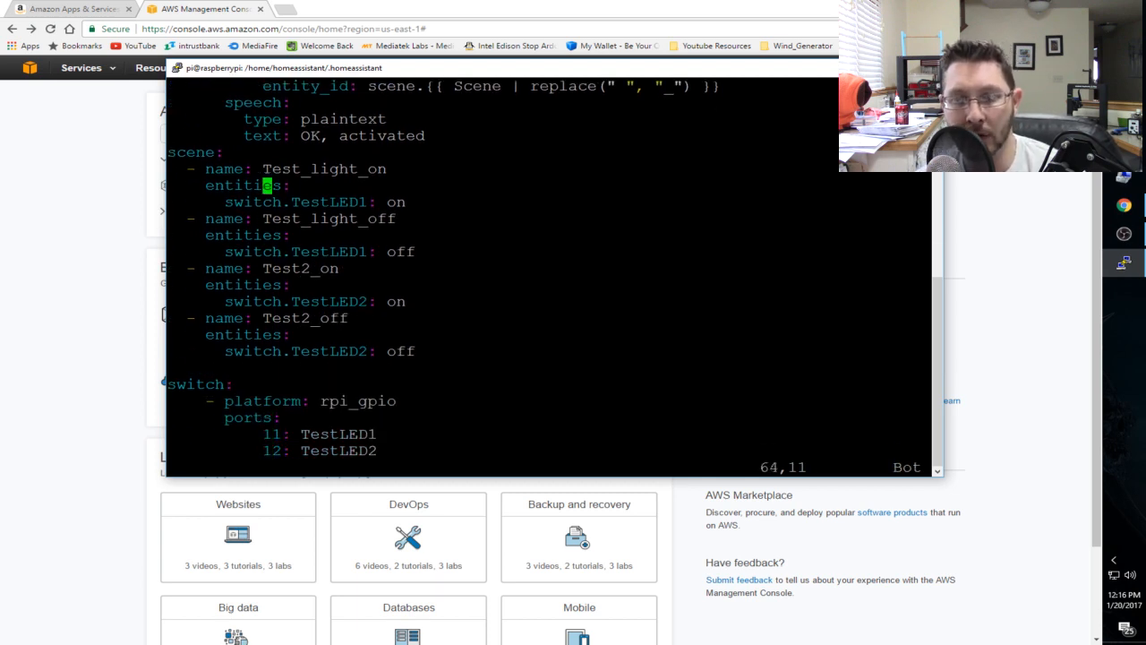
{"action": "key", "text": "Down"}
{"action": "key", "text": "Down"}
{"action": "key", "text": "Down"}
{"action": "key", "text": "Down"}
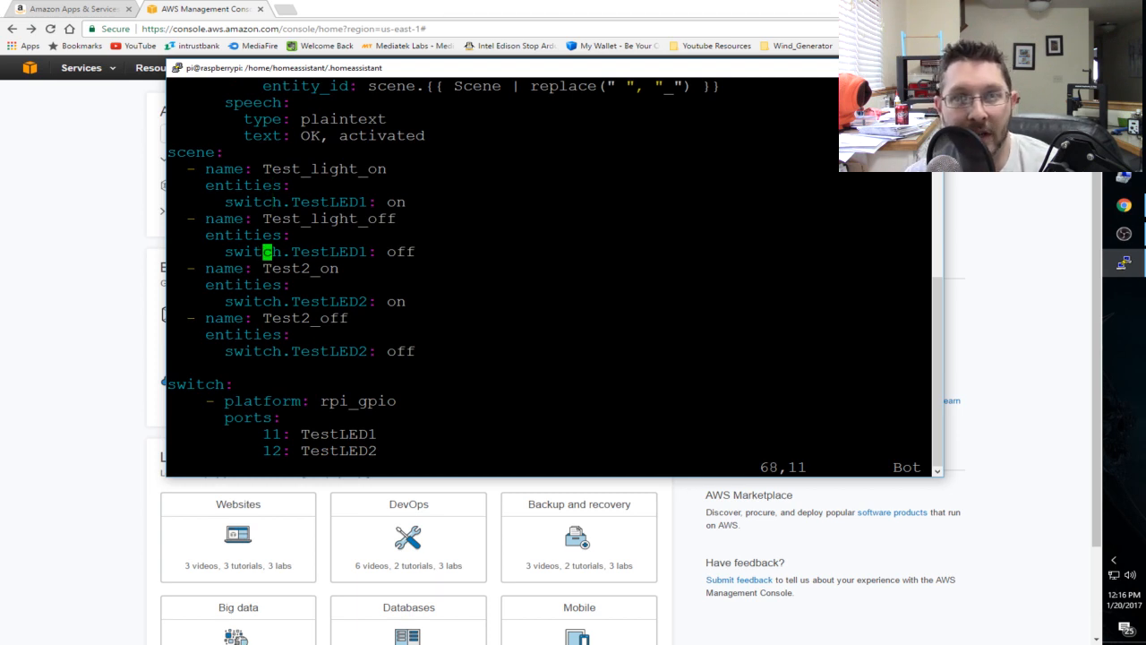
{"action": "key", "text": "Down"}
{"action": "key", "text": "Down"}
{"action": "key", "text": "Down"}
{"action": "key", "text": "Down"}
{"action": "key", "text": "Down"}
{"action": "key", "text": "Down"}
{"action": "key", "text": "Down"}
{"action": "key", "text": "Down"}
{"action": "key", "text": "Down"}
{"action": "key", "text": "Down"}
{"action": "key", "text": "Down"}
{"action": "key", "text": "Down"}
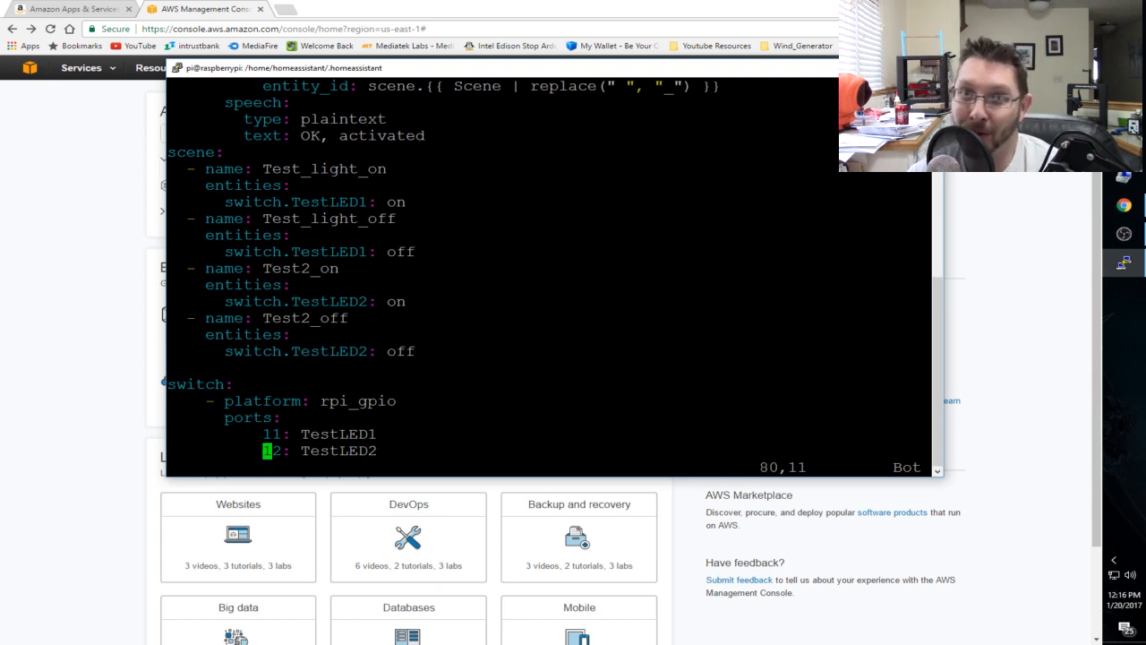
{"action": "key", "text": "Up"}
{"action": "key", "text": "Up"}
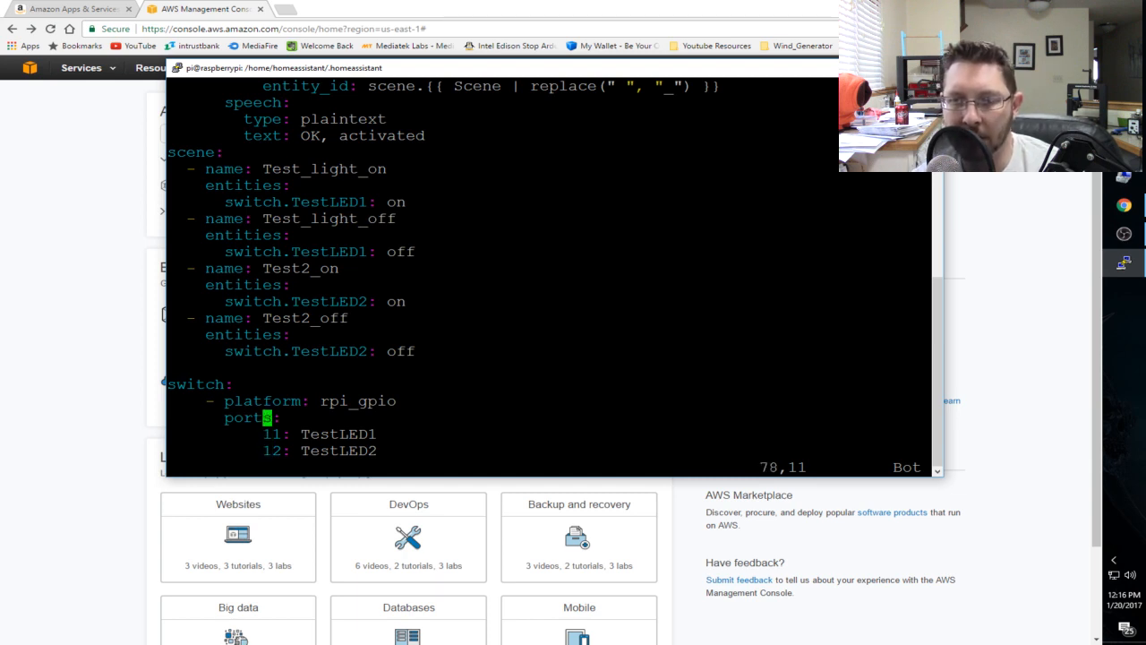
{"action": "key", "text": "Up"}
{"action": "key", "text": "Up"}
{"action": "key", "text": "Down"}
{"action": "key", "text": "Down"}
{"action": "key", "text": "Down"}
{"action": "key", "text": "Down"}
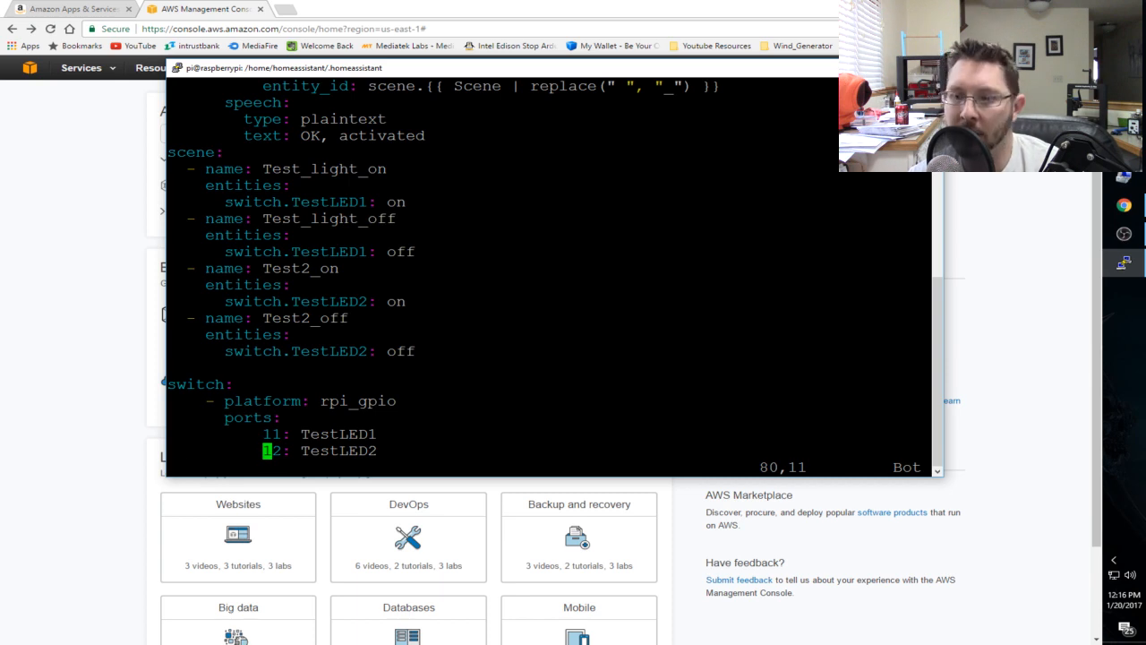
- Write and quit configuration.yaml with :wq to return to the shell prompt
{"action": "type", "text": ":wq"}
{"action": "key", "text": "Return"}
{"action": "key", "text": "Return"}
{"action": "key", "text": "Return"}
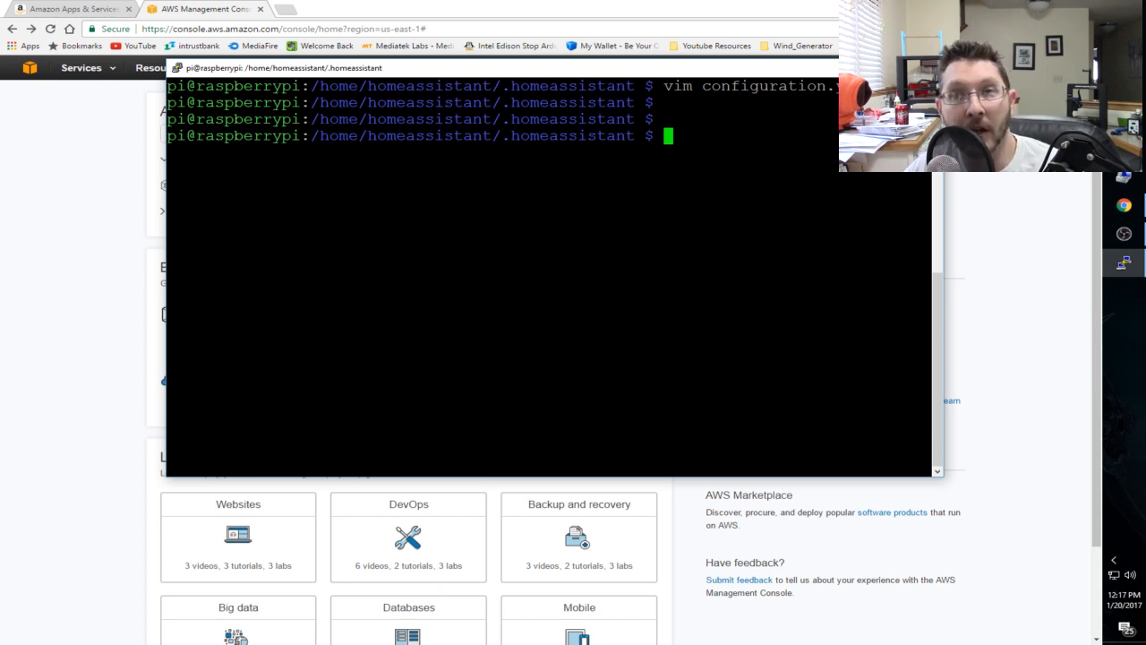
- Switch to the AWS console in the browser, enlarge the page, and open Lambda from the Compute services
{"action": "left_click", "coordinate": [218, 8]}
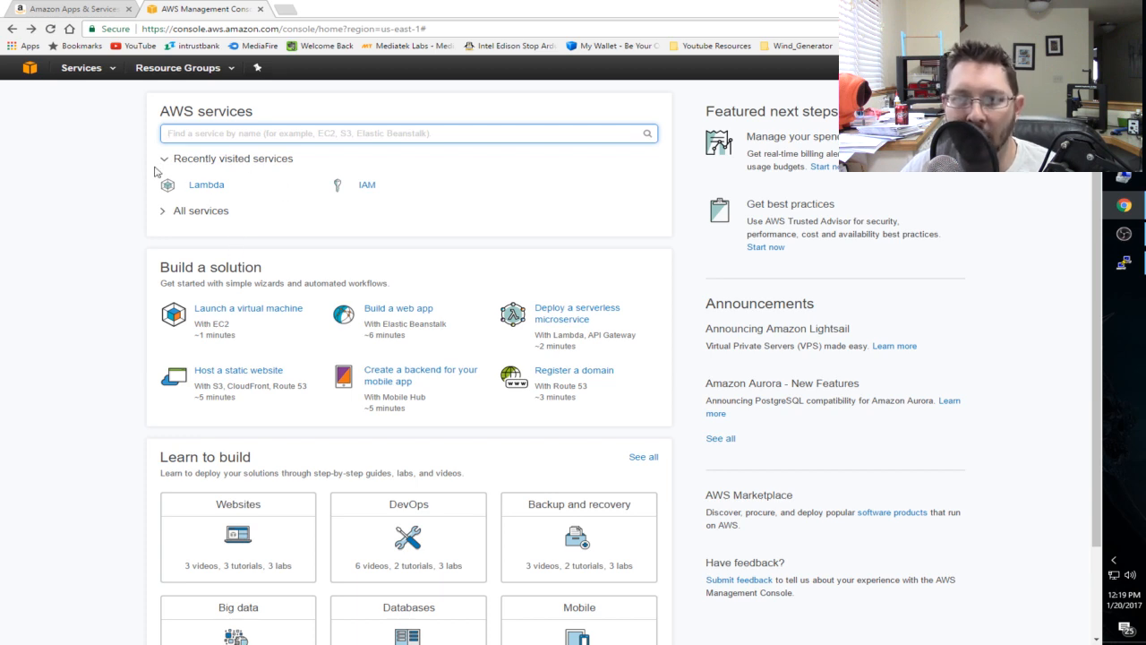
{"action": "left_click", "coordinate": [83, 70]}
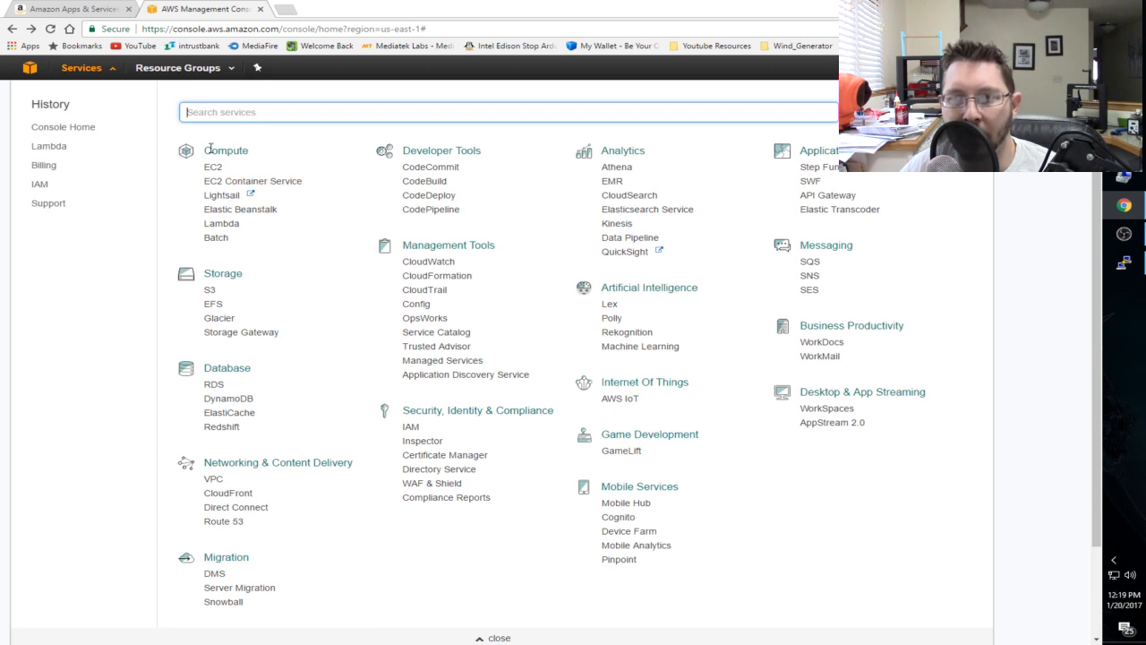
{"action": "left_click_drag", "start_coordinate": [207, 149], "coordinate": [255, 153]}
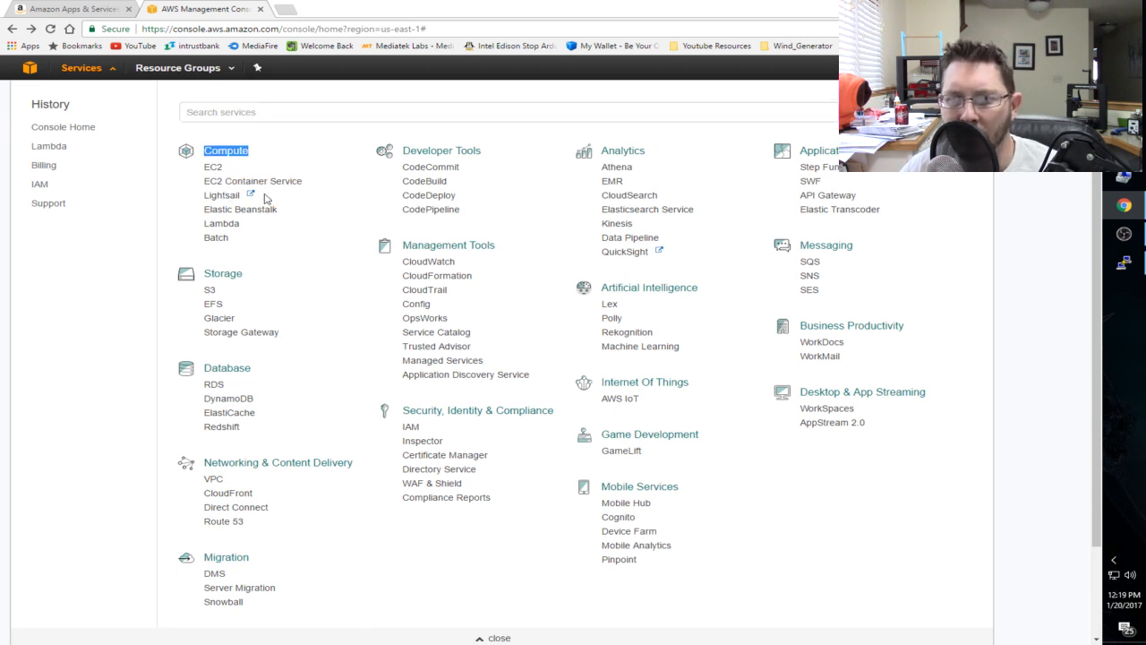
{"action": "key", "text": "ctrl+plus"}
{"action": "key", "text": "ctrl+plus"}
{"action": "key", "text": "ctrl+plus"}
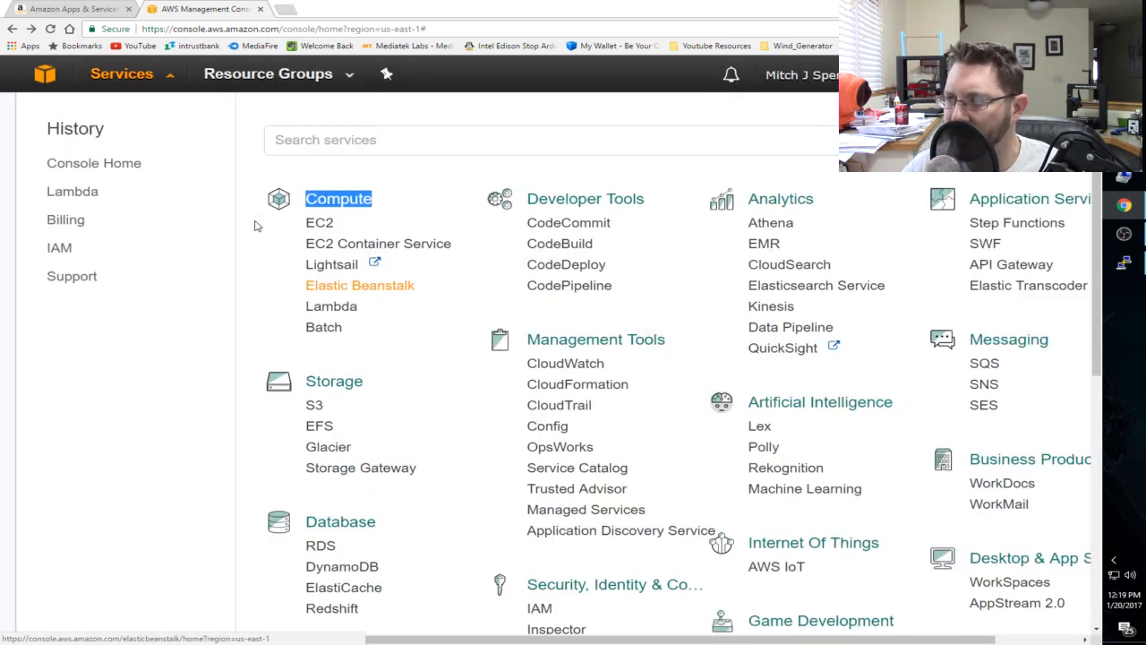
{"action": "key", "text": "ctrl+plus"}
{"action": "key", "text": "ctrl+minus"}
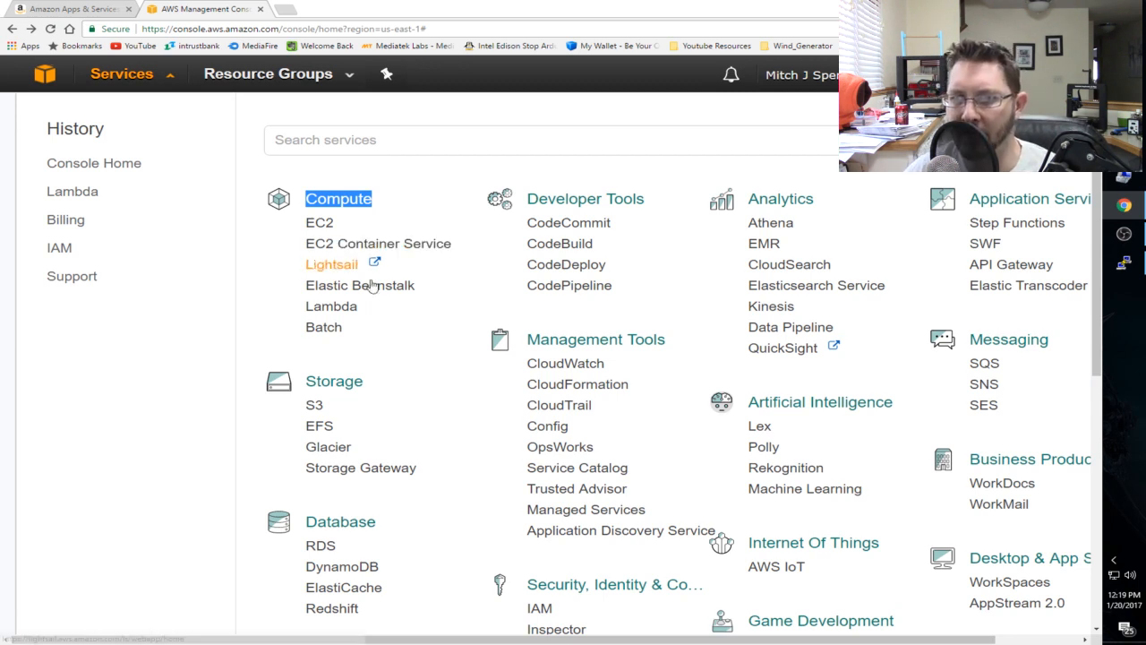
{"action": "left_click", "coordinate": [331, 307]}
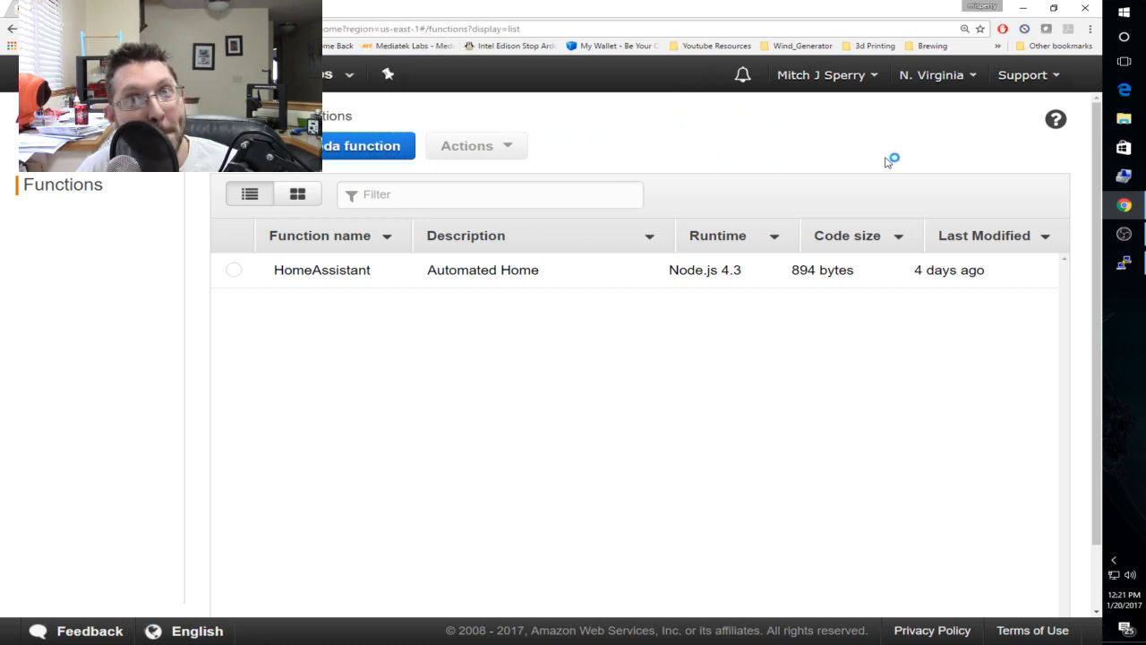
- Check which AWS regions are offered and close the region list without changing the selection
{"action": "left_click", "coordinate": [937, 81]}
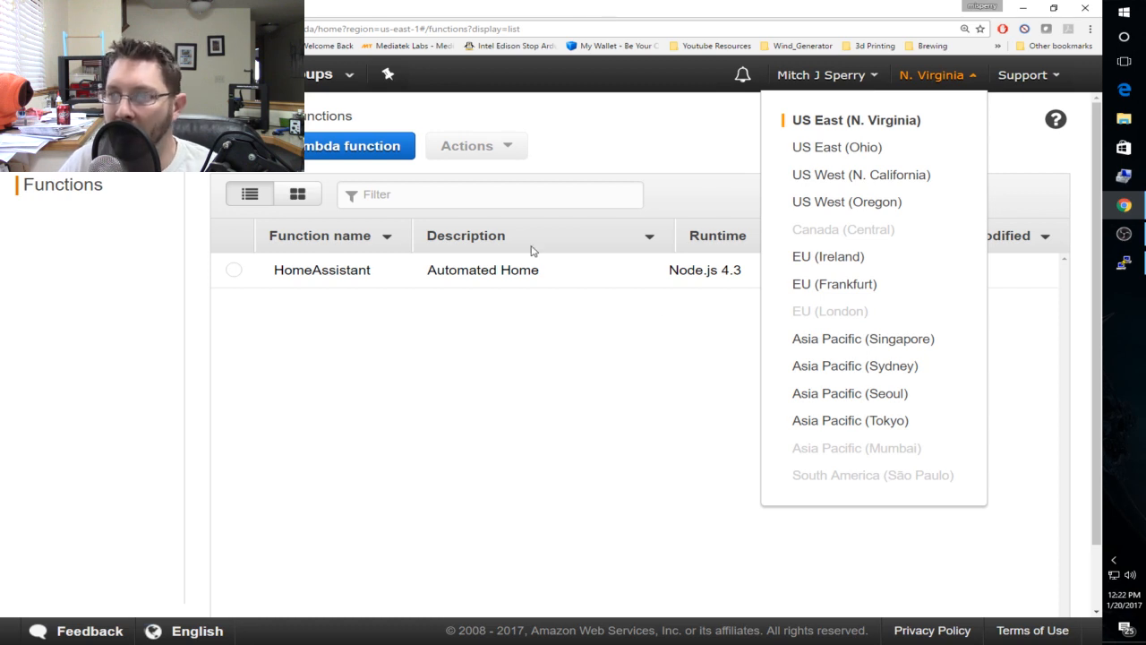
{"action": "left_click", "coordinate": [540, 404]}
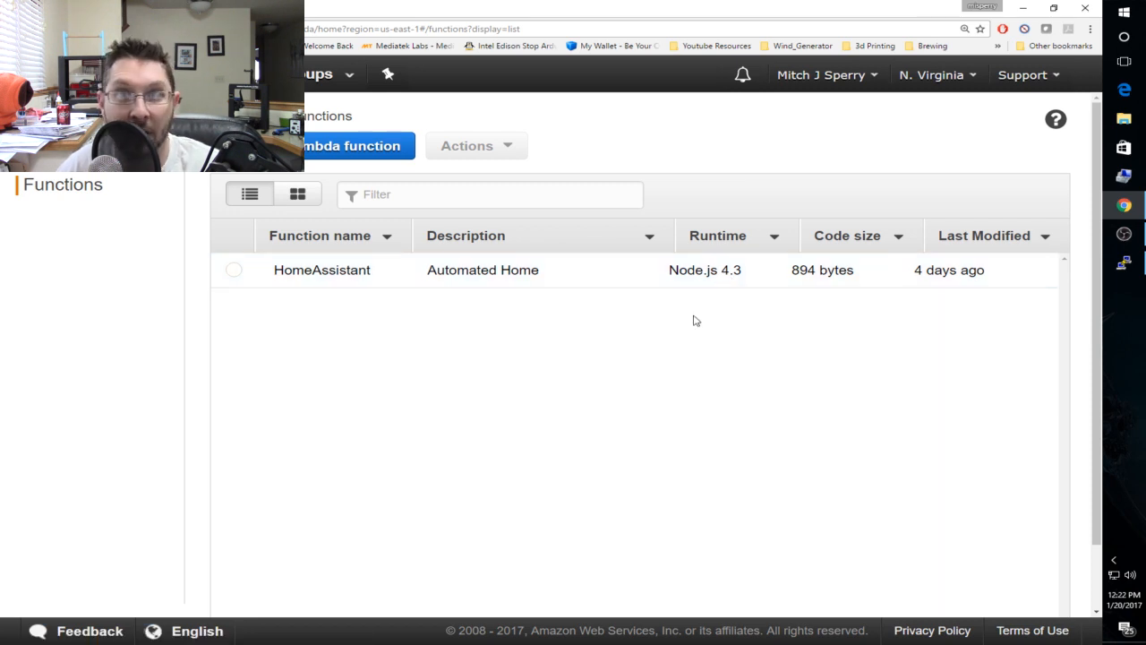
{"action": "left_click", "coordinate": [929, 79]}
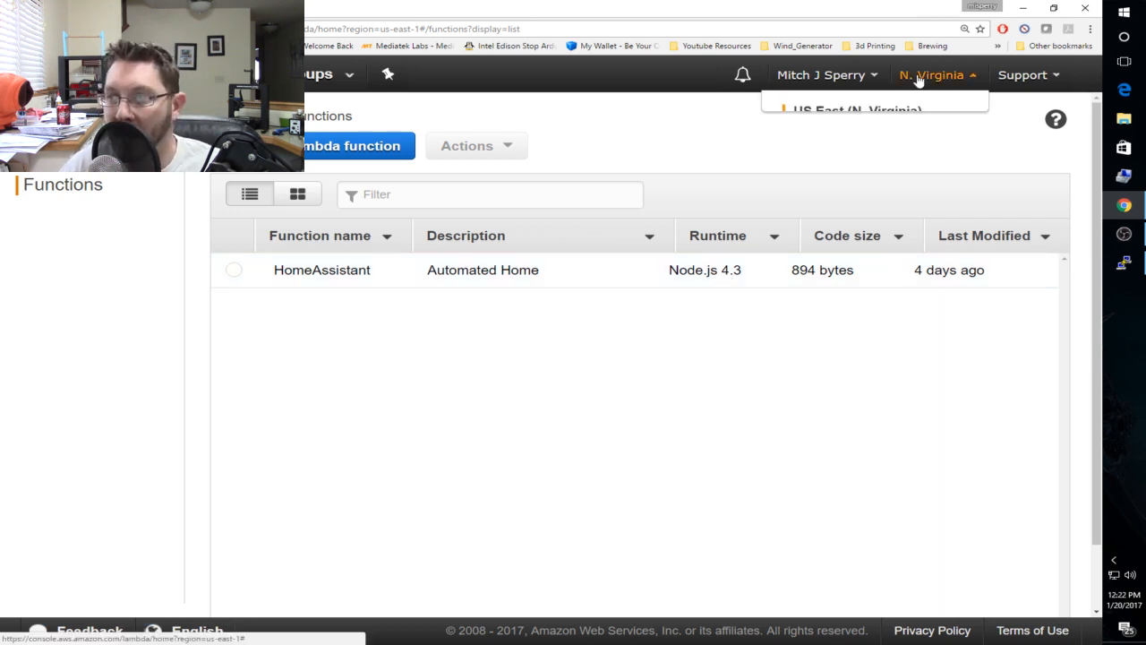
{"action": "left_click", "coordinate": [663, 136]}
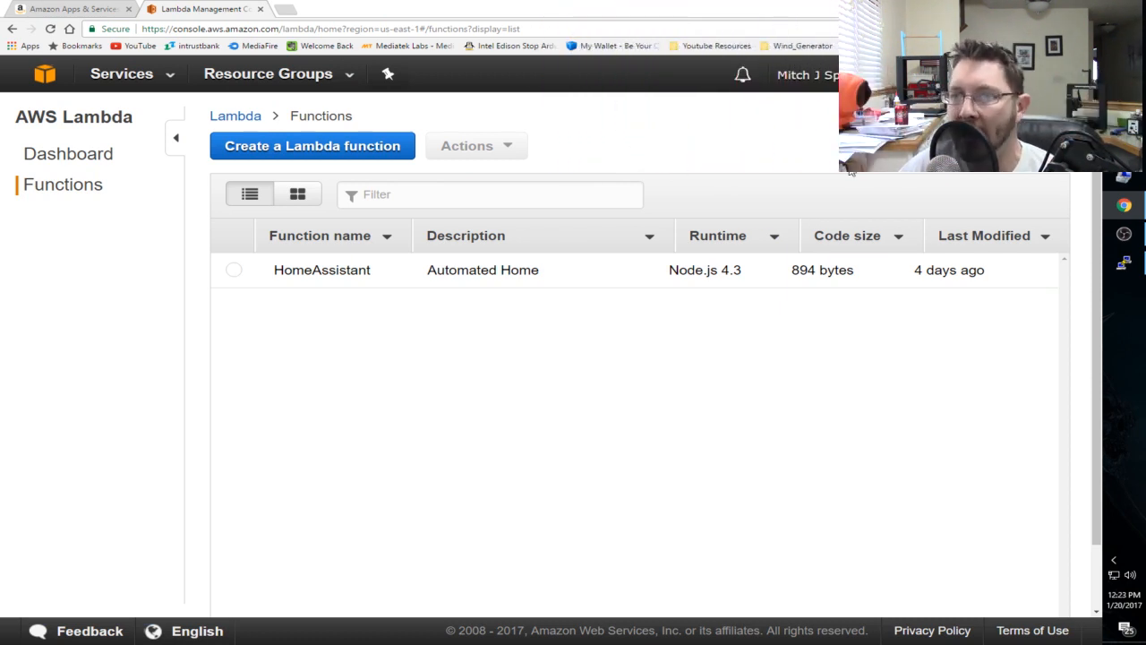
- Open the HomeAssistant function's code, and bring up the Lambda Function text file in Notepad over it
{"action": "left_click", "coordinate": [356, 273]}
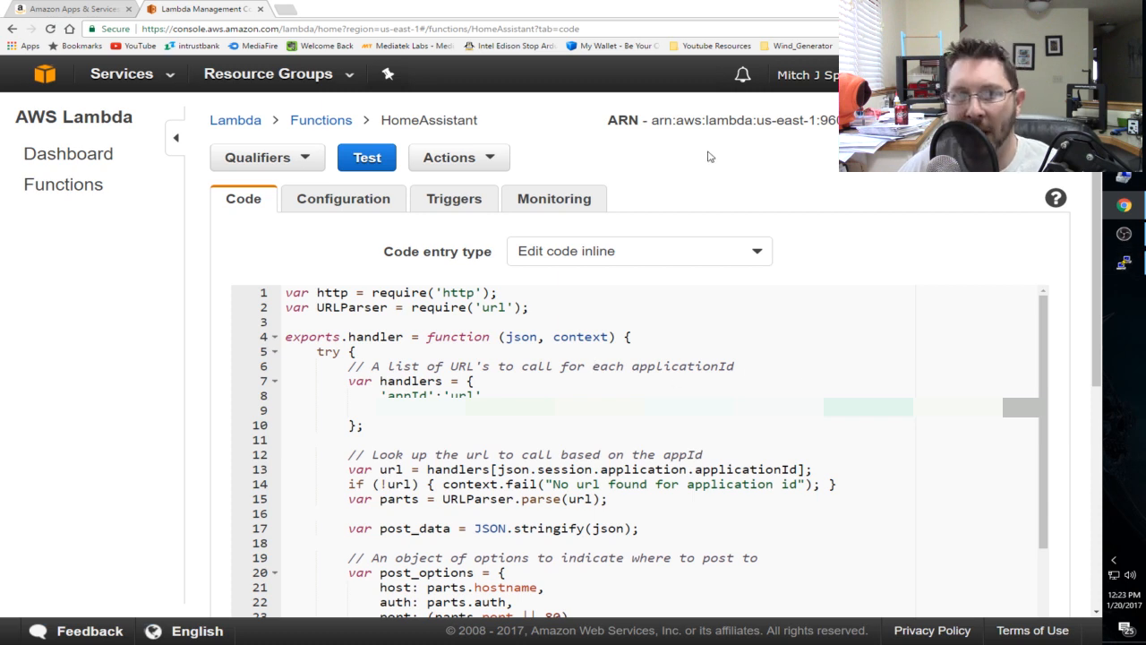
{"action": "left_click", "coordinate": [1137, 120]}
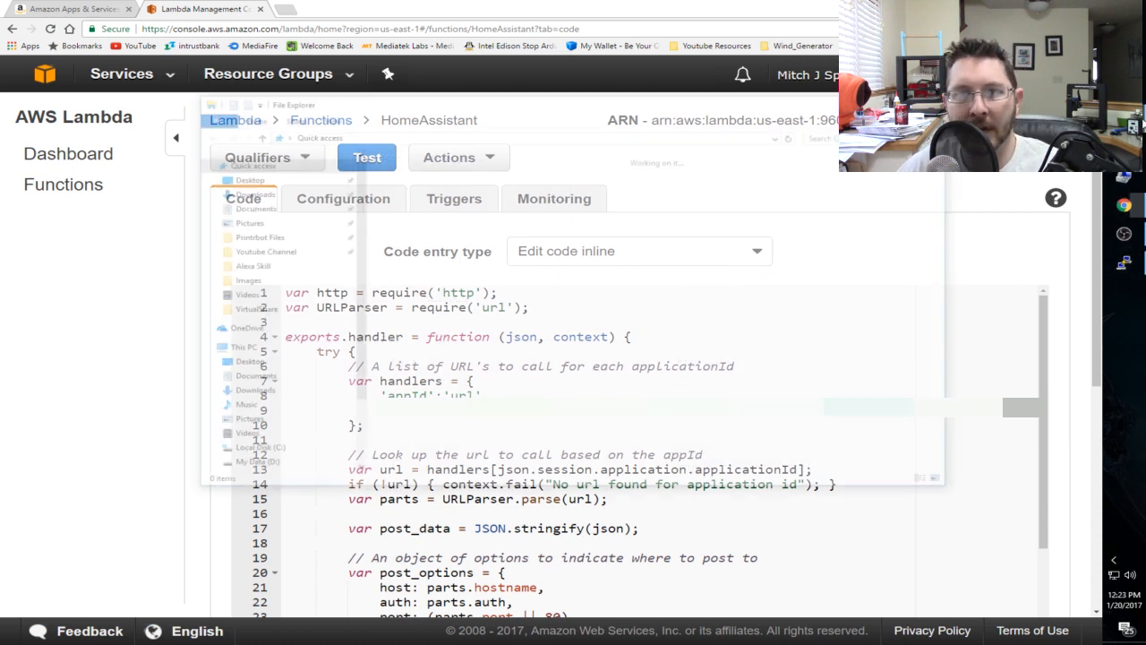
{"action": "left_click_drag", "start_coordinate": [482, 106], "coordinate": [0, 157]}
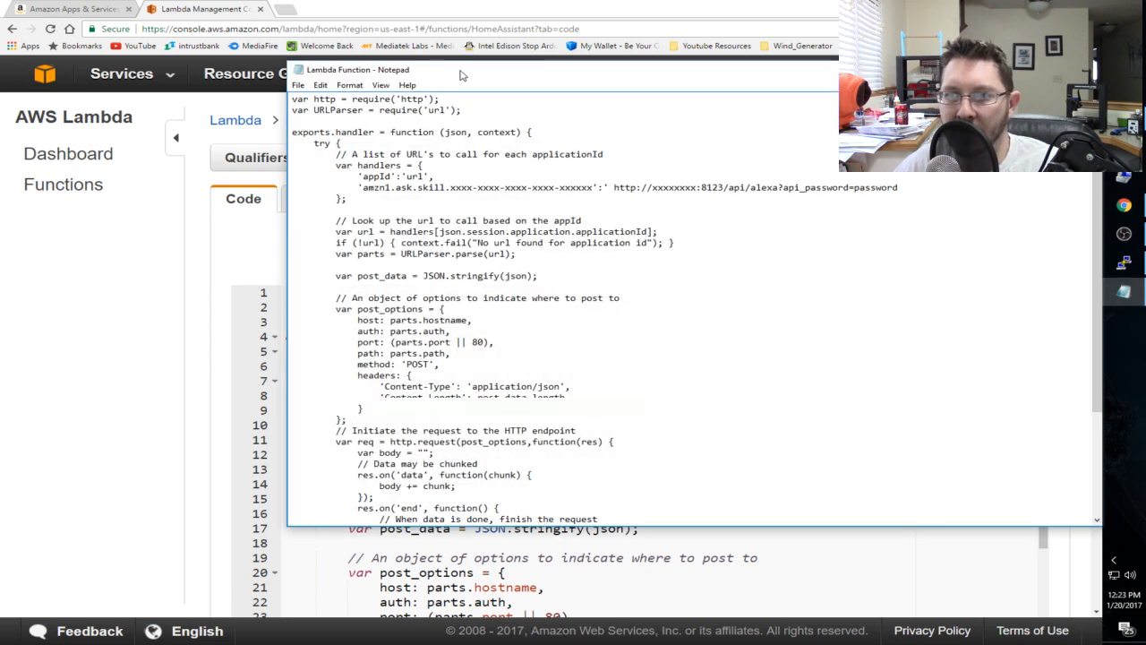
{"action": "left_click_drag", "start_coordinate": [525, 77], "coordinate": [428, 166]}
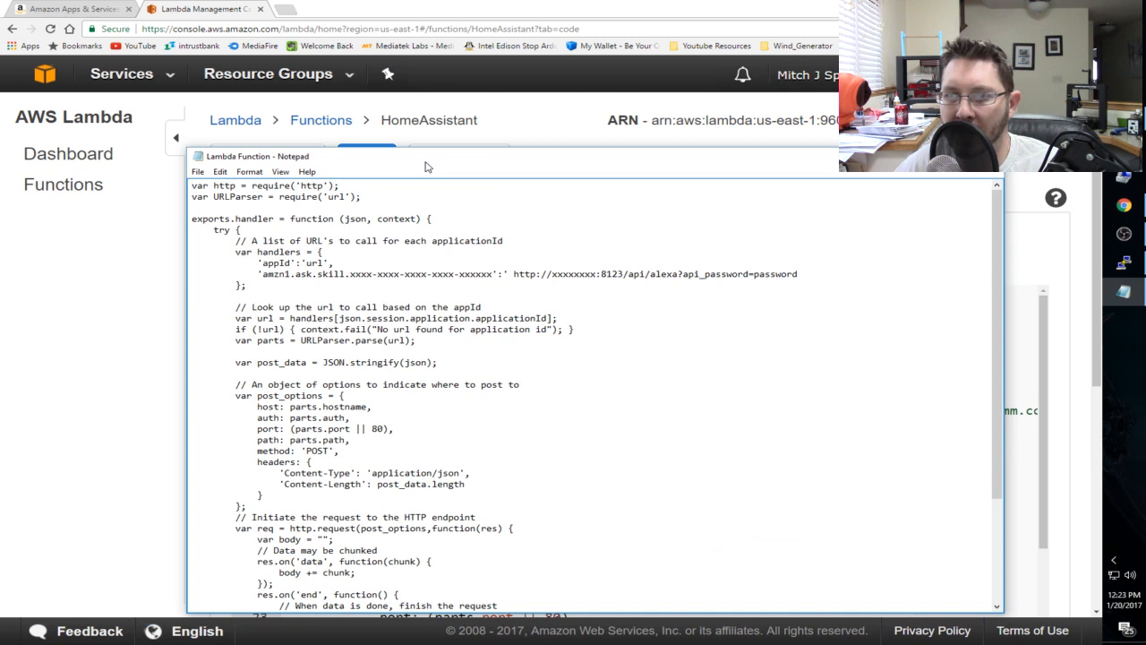
- Select the entire Lambda function template and maximize Notepad to view all of the code
{"action": "left_click_drag", "start_coordinate": [545, 274], "coordinate": [798, 274]}
{"action": "left_click", "coordinate": [627, 346]}
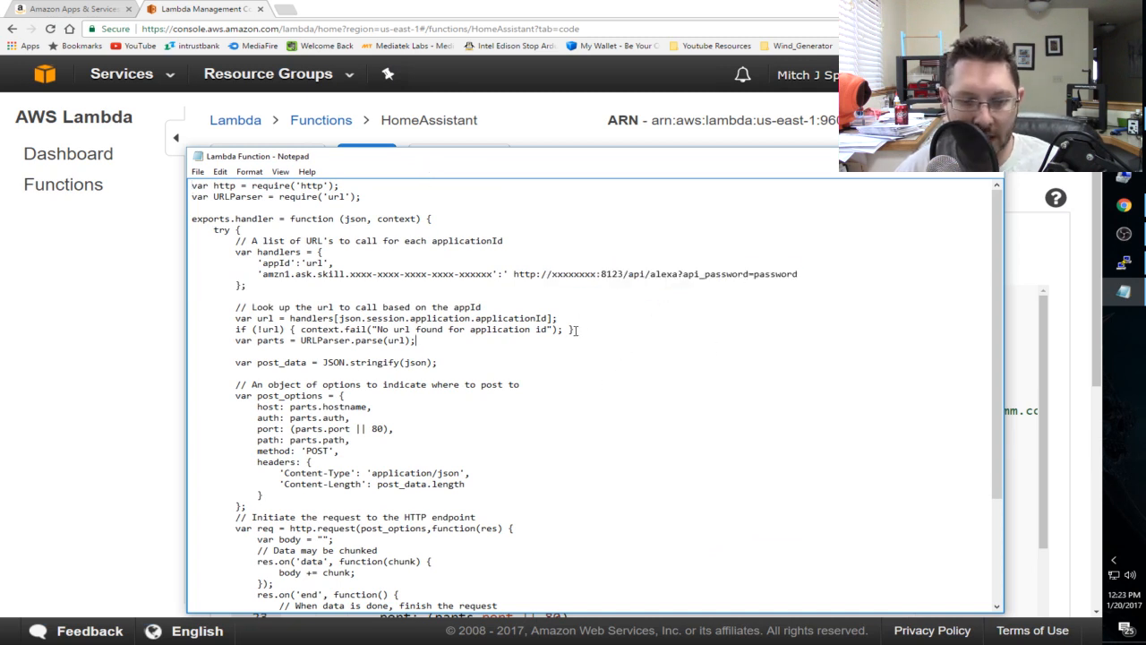
{"action": "key", "text": "ctrl+a"}
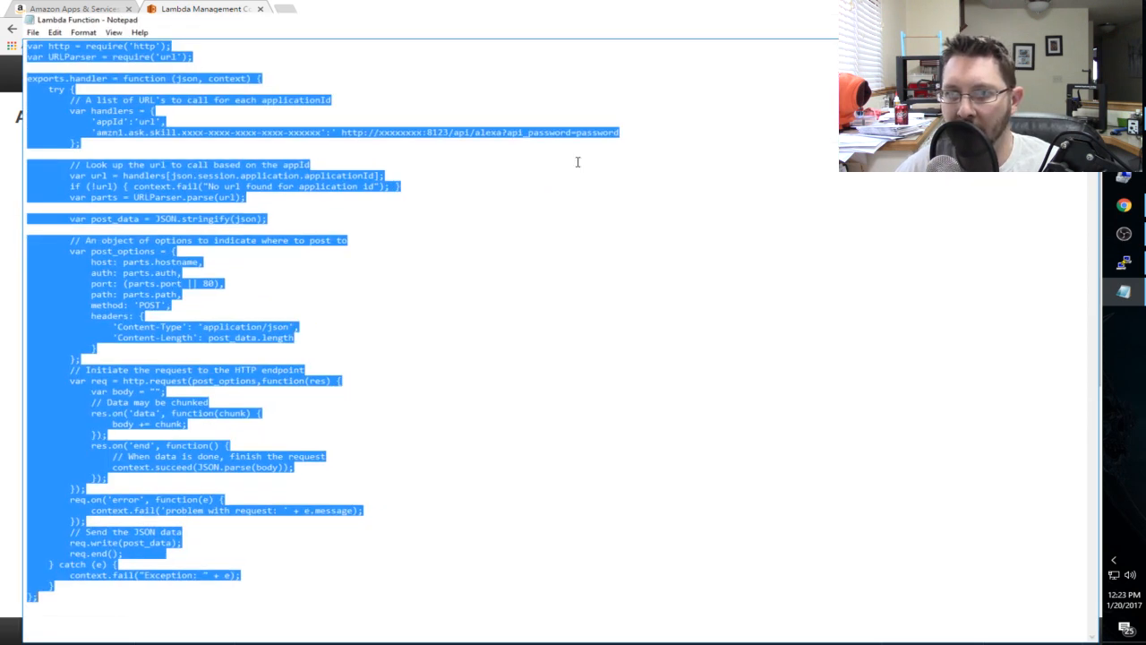
{"action": "double_click", "coordinate": [574, 159]}
{"action": "left_click", "coordinate": [429, 269]}
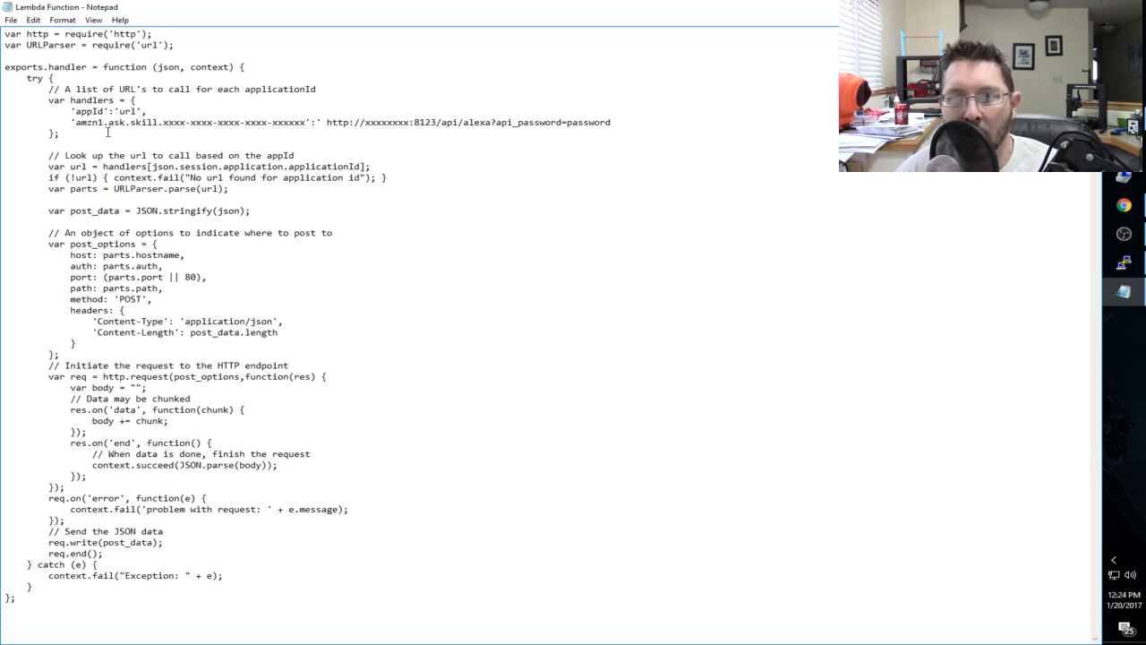
- Examine the handlers line, highlighting the skill application ID, host address and API password placeholders
{"action": "left_click_drag", "start_coordinate": [77, 122], "coordinate": [315, 121]}
{"action": "left_click_drag", "start_coordinate": [302, 119], "coordinate": [306, 120]}
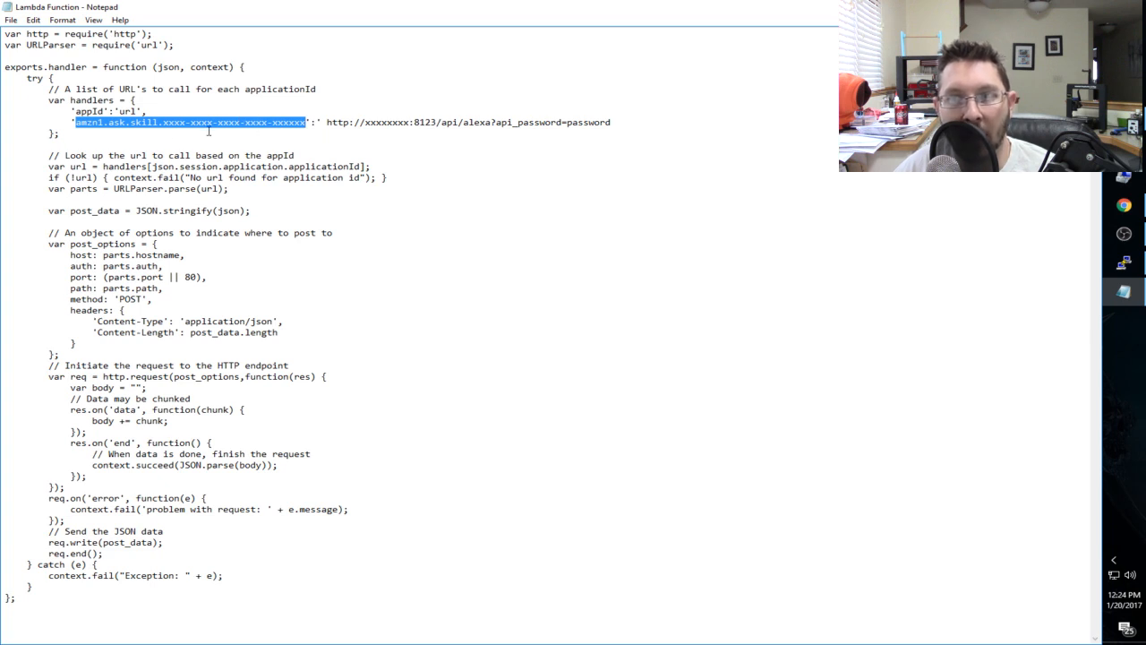
{"action": "left_click_drag", "start_coordinate": [272, 126], "coordinate": [202, 129]}
{"action": "left_click", "coordinate": [117, 132]}
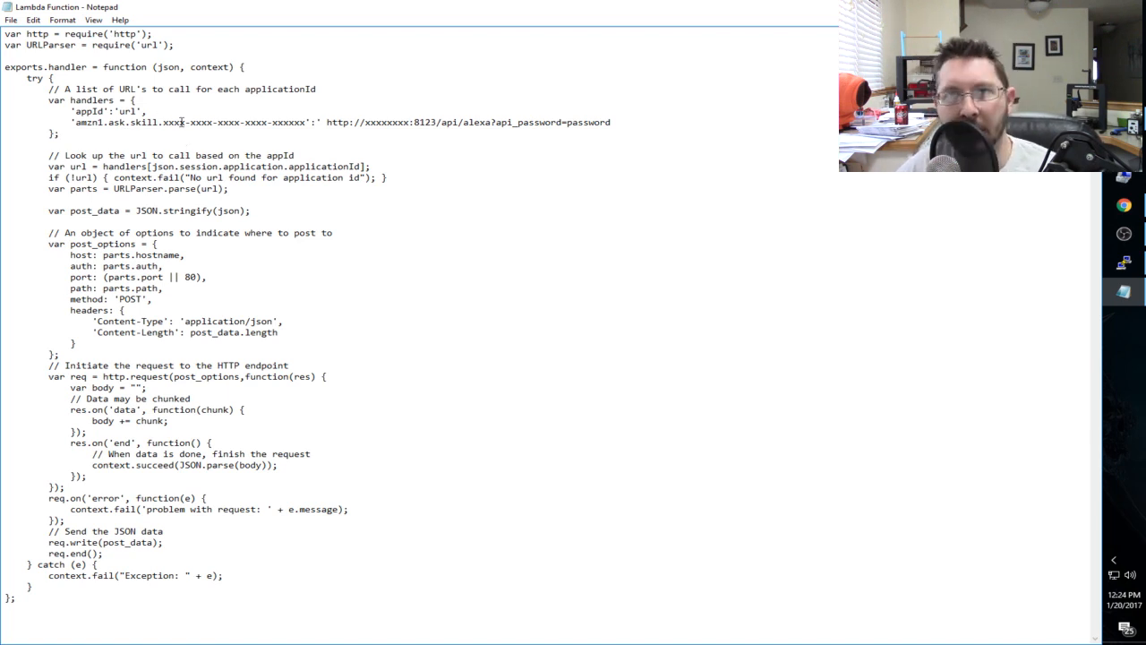
{"action": "left_click_drag", "start_coordinate": [98, 126], "coordinate": [285, 126]}
{"action": "left_click", "coordinate": [301, 128]}
{"action": "left_click_drag", "start_coordinate": [366, 125], "coordinate": [409, 124]}
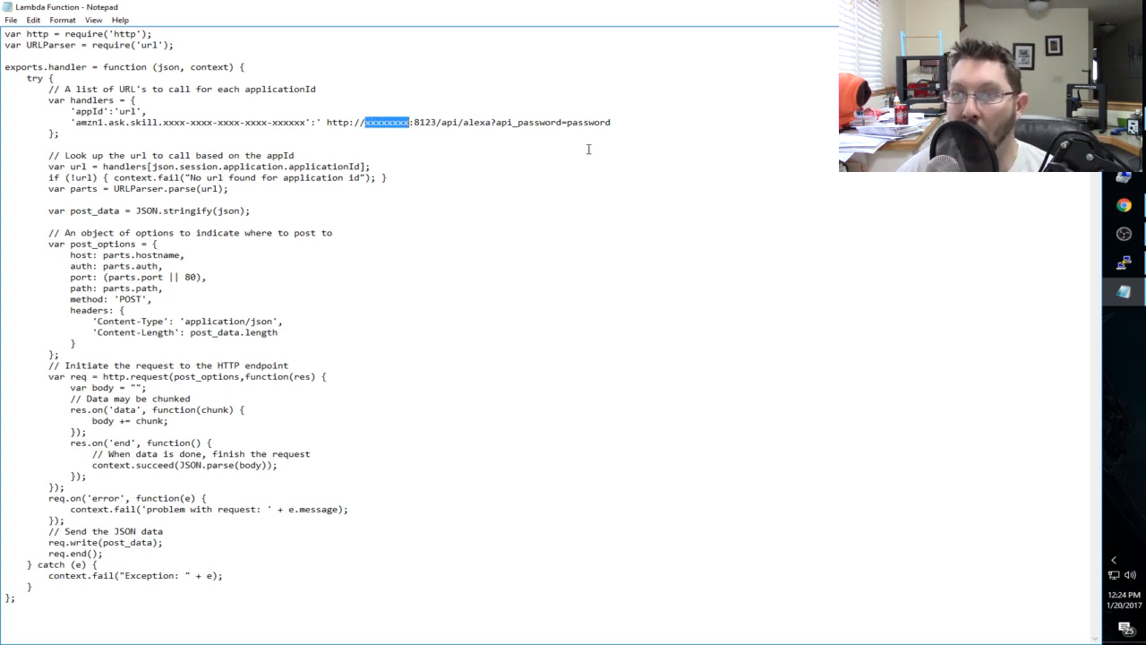
{"action": "left_click_drag", "start_coordinate": [567, 123], "coordinate": [629, 126]}
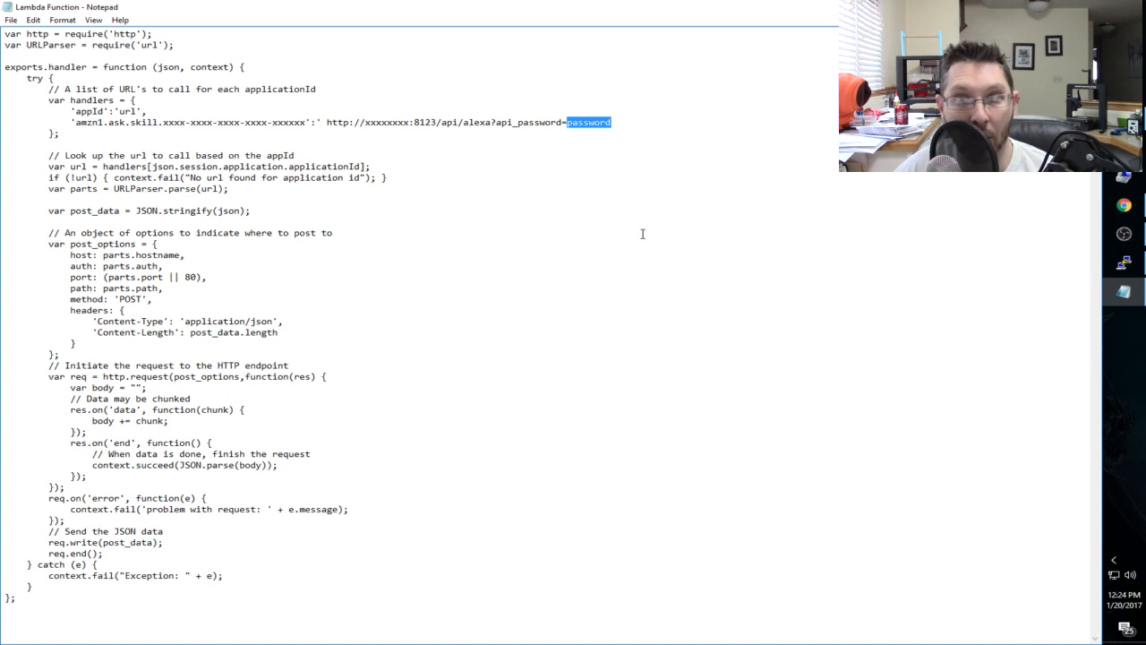
- Switch to the Raspberry Pi's PuTTY terminal and reopen configuration.yaml in vim
{"action": "left_click", "coordinate": [1124, 262]}
{"action": "key", "text": "Up"}
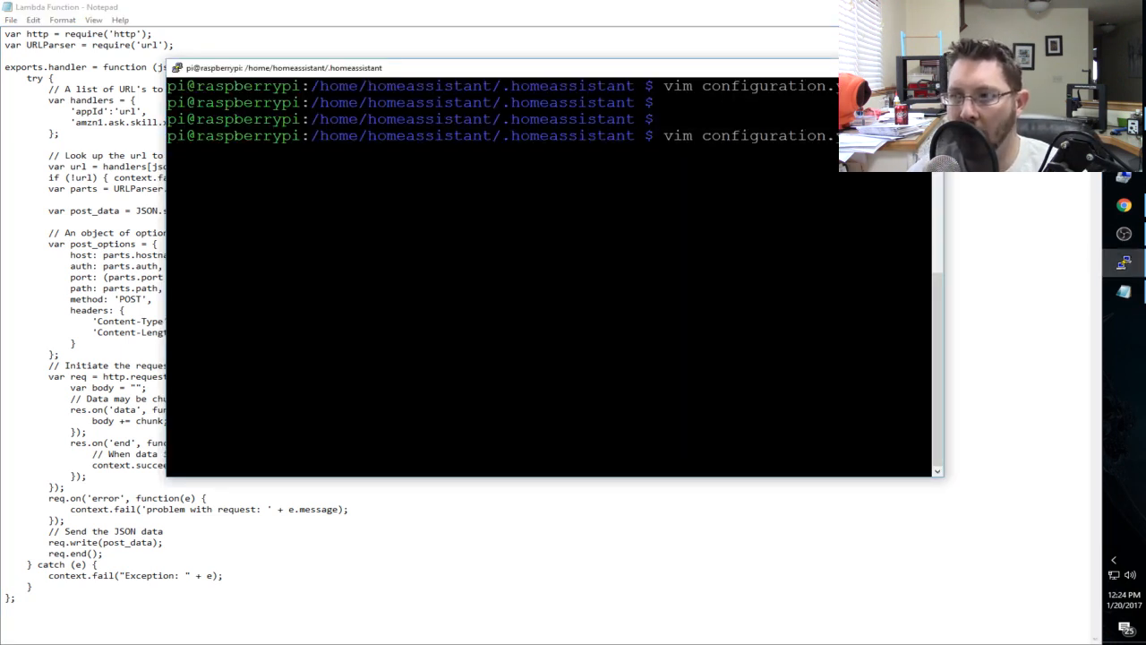
{"action": "key", "text": "Return"}
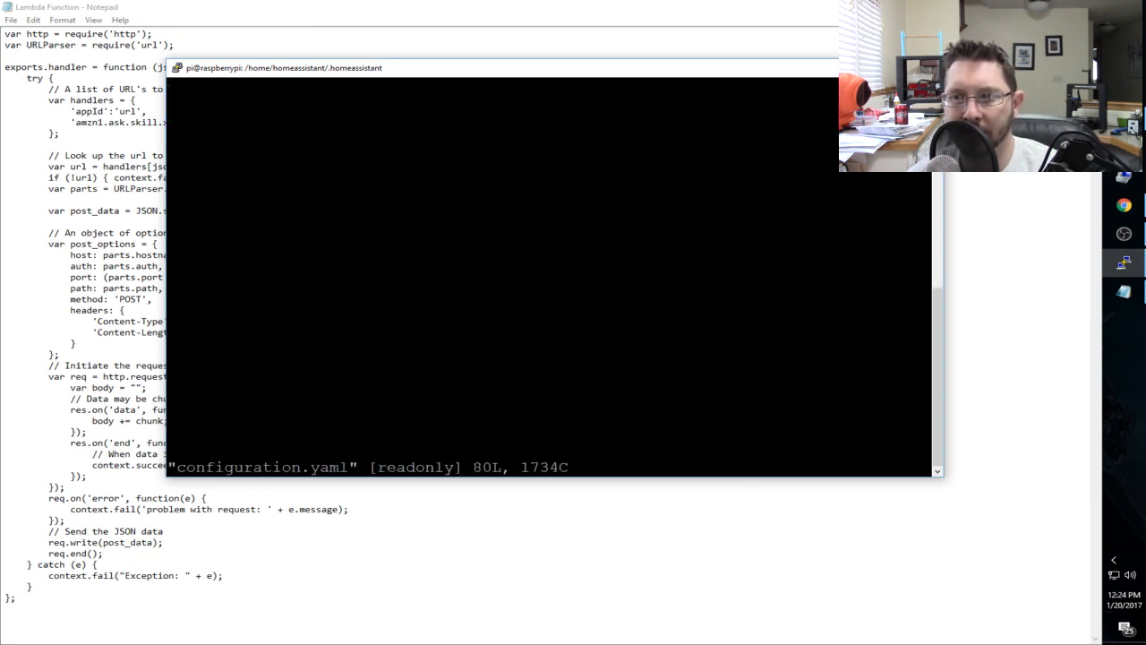
- Locate the api_password entry in the http section of configuration.yaml and place the cursor on that line
{"action": "key", "text": "Down"}
{"action": "key", "text": "Down"}
{"action": "key", "text": "Down"}
{"action": "key", "text": "Down"}
{"action": "key", "text": "Down"}
{"action": "key", "text": "Down"}
{"action": "key", "text": "Down"}
{"action": "key", "text": "Down"}
{"action": "key", "text": "Down"}
{"action": "key", "text": "Down"}
{"action": "key", "text": "Down"}
{"action": "key", "text": "Down"}
{"action": "key", "text": "Down"}
{"action": "key", "text": "Down"}
{"action": "key", "text": "Down"}
{"action": "key", "text": "Down"}
{"action": "key", "text": "Down"}
{"action": "key", "text": "Down"}
{"action": "key", "text": "Down"}
{"action": "key", "text": "Down"}
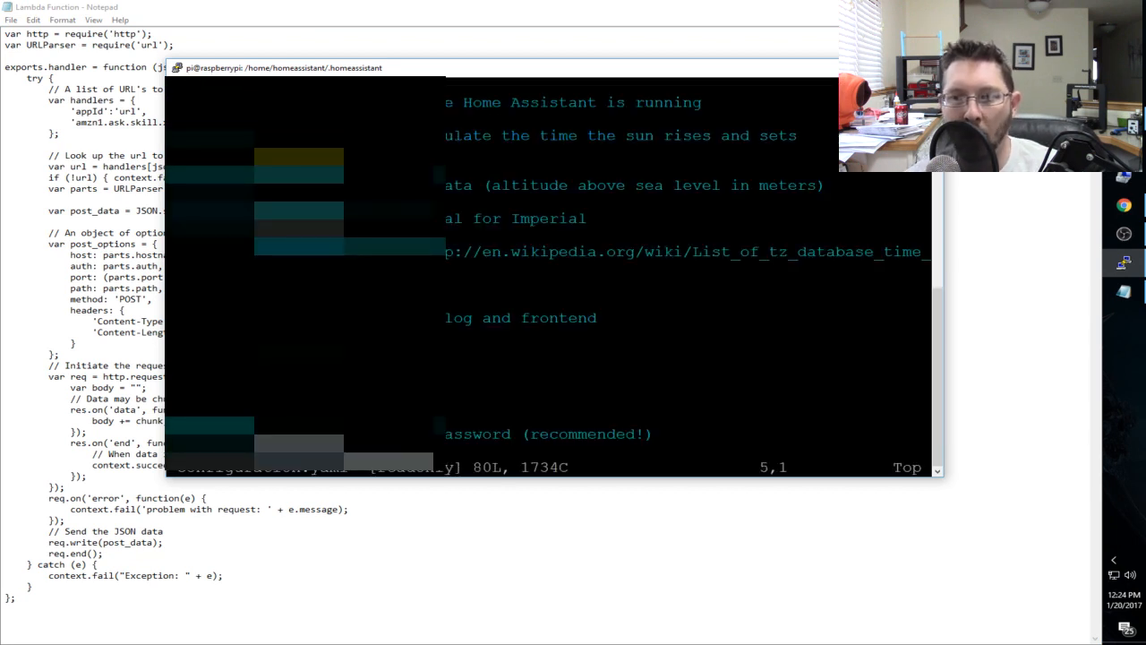
{"action": "key", "text": "Down"}
{"action": "key", "text": "Down"}
{"action": "key", "text": "Down"}
{"action": "key", "text": "Down"}
{"action": "key", "text": "Down"}
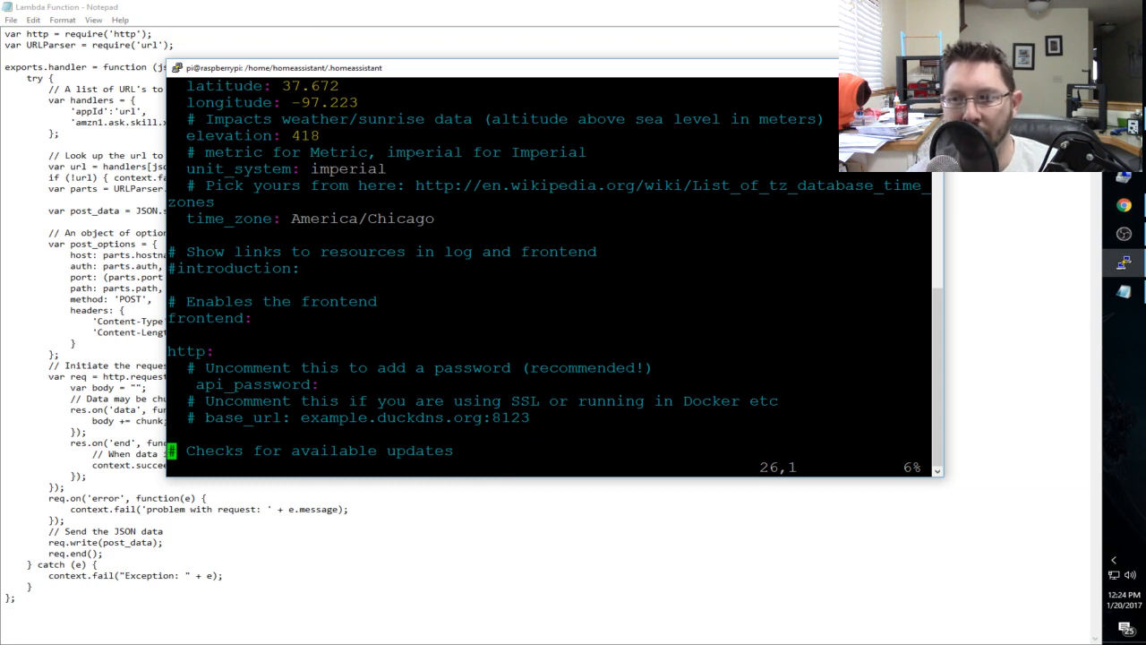
{"action": "key", "text": "Up"}
{"action": "key", "text": "Up"}
{"action": "key", "text": "Up"}
{"action": "key", "text": "Up"}
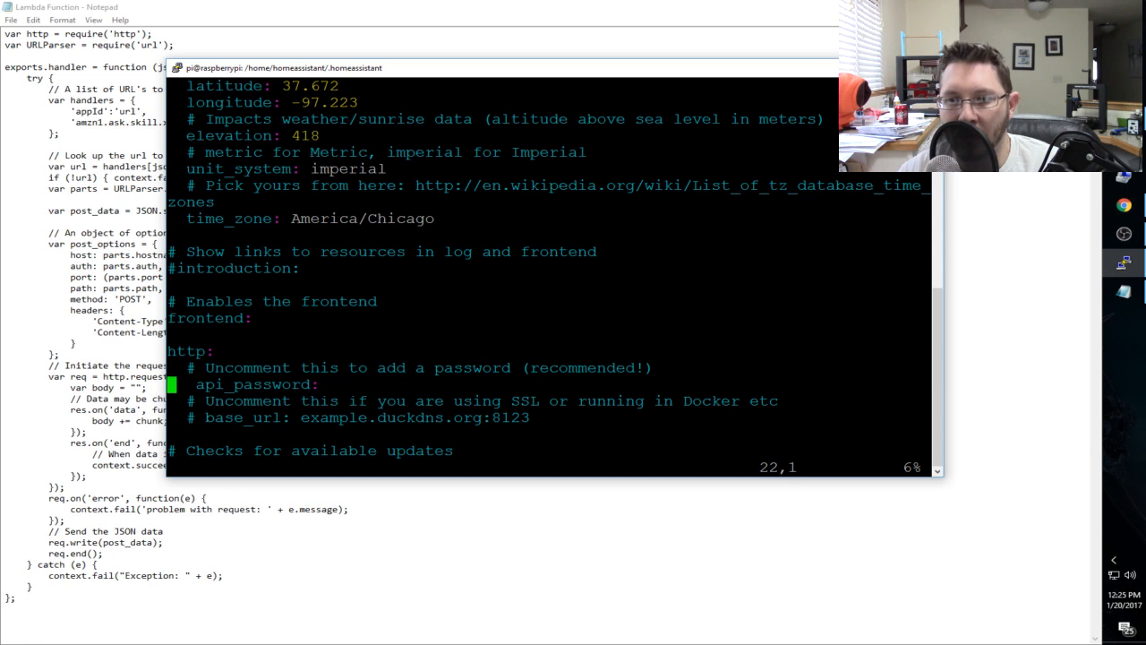
{"action": "key", "text": "Up"}
{"action": "key", "text": "Up"}
{"action": "key", "text": "Down"}
{"action": "key", "text": "Down"}
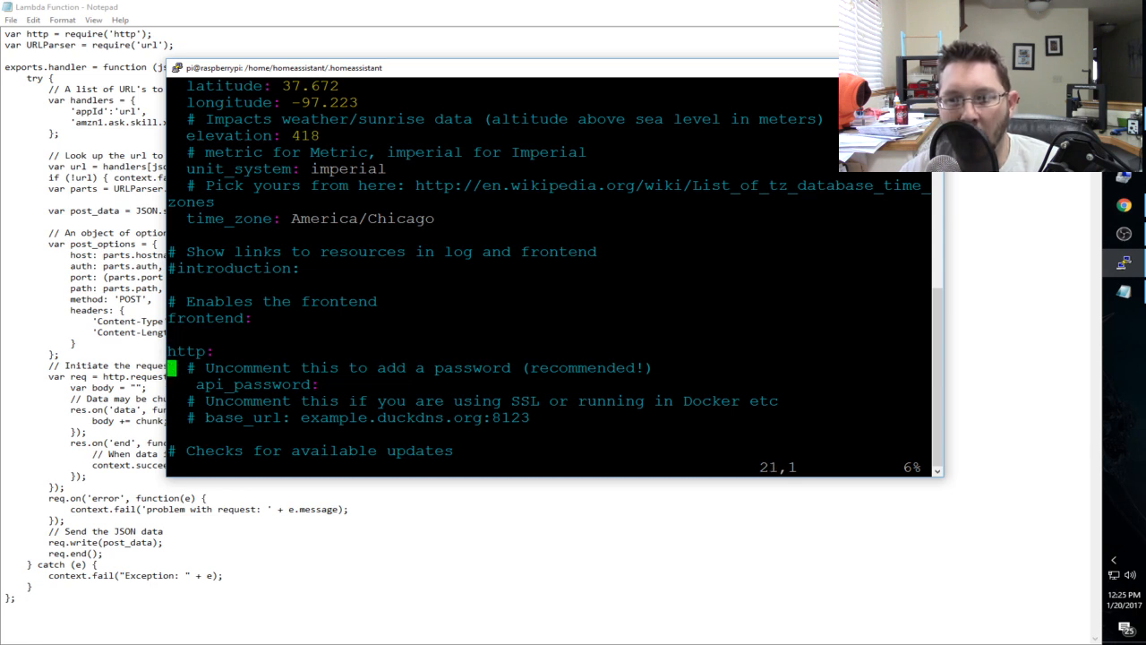
{"action": "key", "text": "Right"}
{"action": "key", "text": "Right"}
{"action": "key", "text": "Right"}
{"action": "key", "text": "Right"}
{"action": "key", "text": "Right"}
{"action": "key", "text": "Right"}
{"action": "key", "text": "Right"}
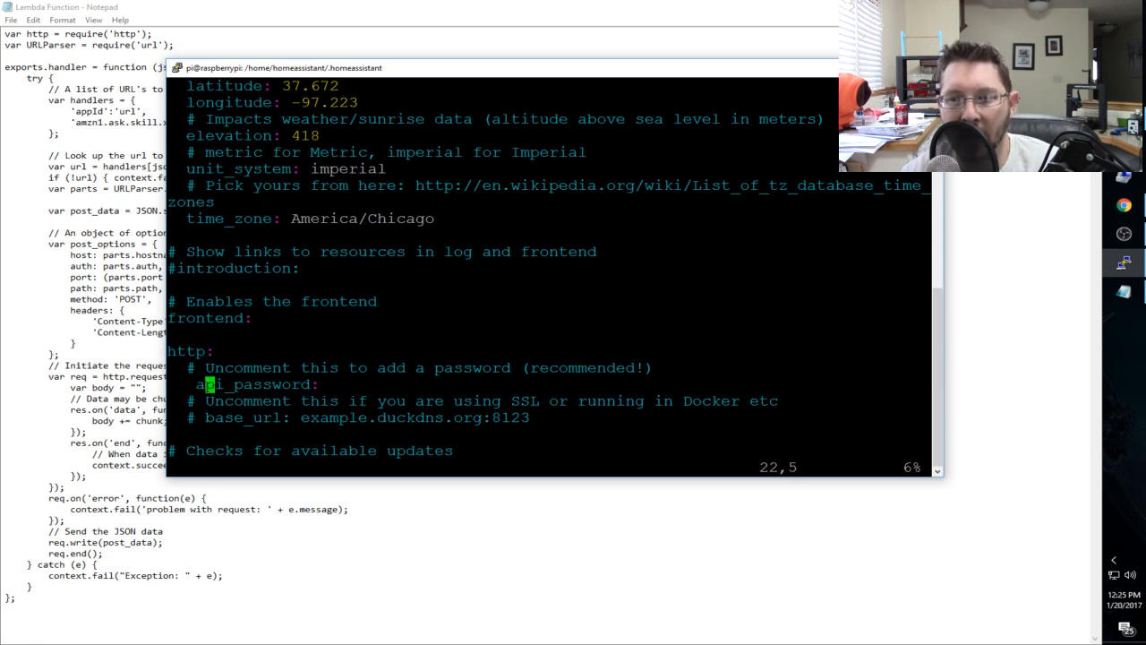
{"action": "key", "text": "Left"}
{"action": "key", "text": "Left"}
{"action": "key", "text": "Left"}
{"action": "key", "text": "Left"}
{"action": "key", "text": "Left"}
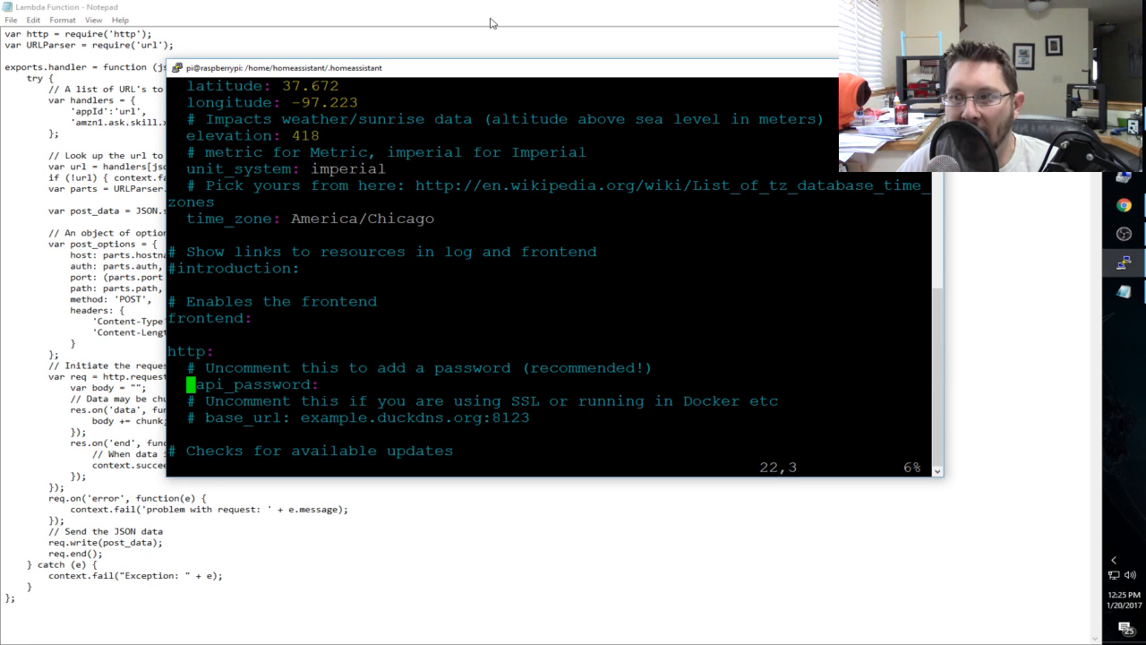
- Return to the Lambda Function file in Notepad and highlight the API password placeholder, followed by the host placeholder in the handler URL
{"action": "key", "text": "alt+Tab"}
{"action": "left_click", "coordinate": [634, 131]}
{"action": "left_click_drag", "start_coordinate": [627, 125], "coordinate": [568, 125]}
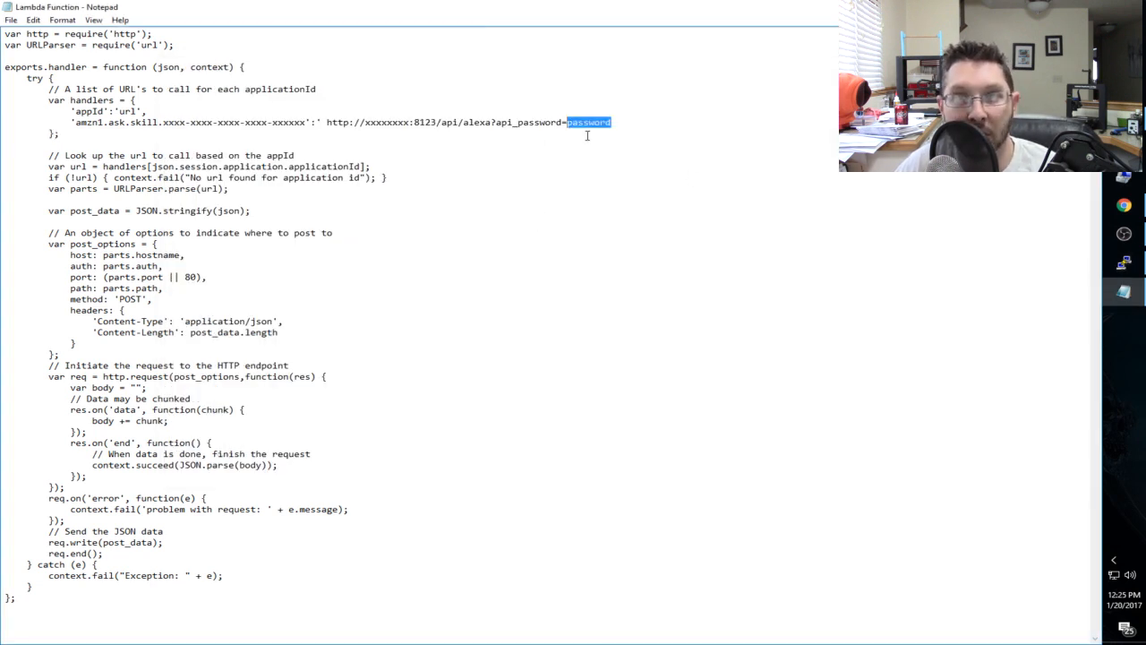
{"action": "left_click_drag", "start_coordinate": [411, 123], "coordinate": [365, 125]}
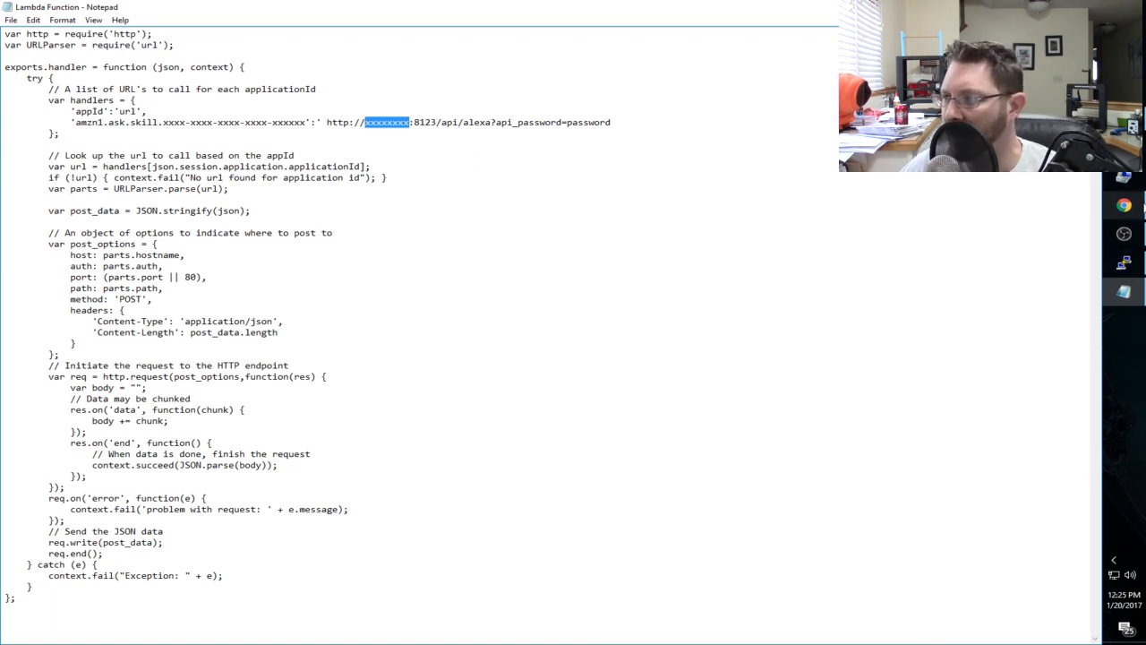
- Switch to Chrome, look up the public IP address with a "whatsmyip" search in a new tab, and close that tab
{"action": "left_click", "coordinate": [1124, 205]}
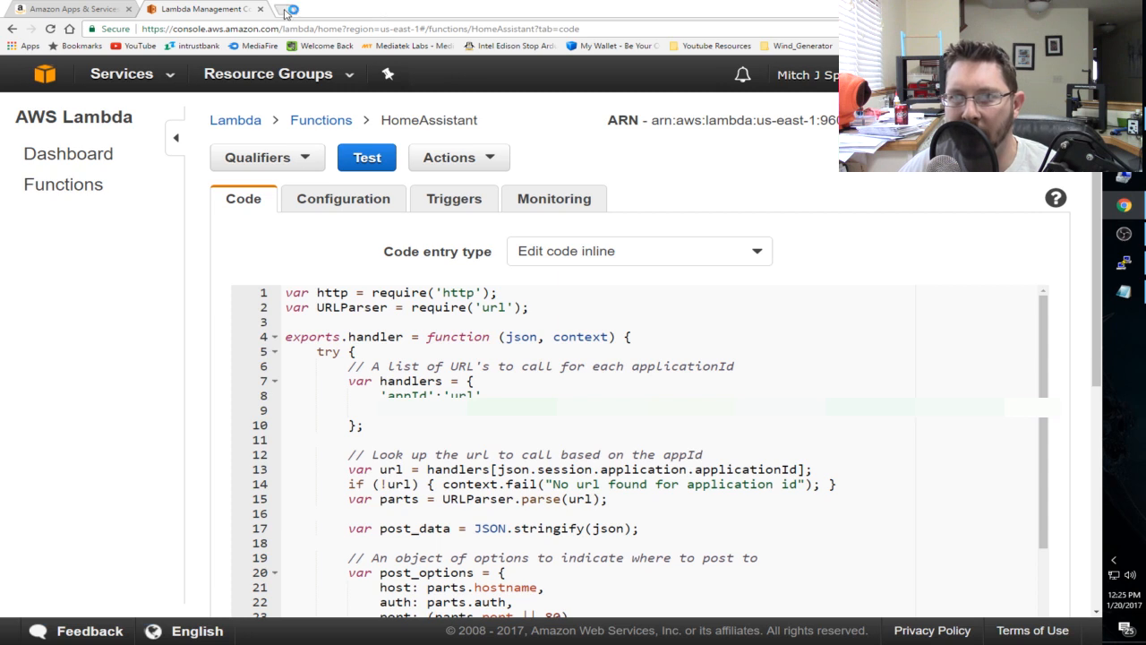
{"action": "left_click", "coordinate": [285, 9]}
{"action": "type", "text": "whatsmyip"}
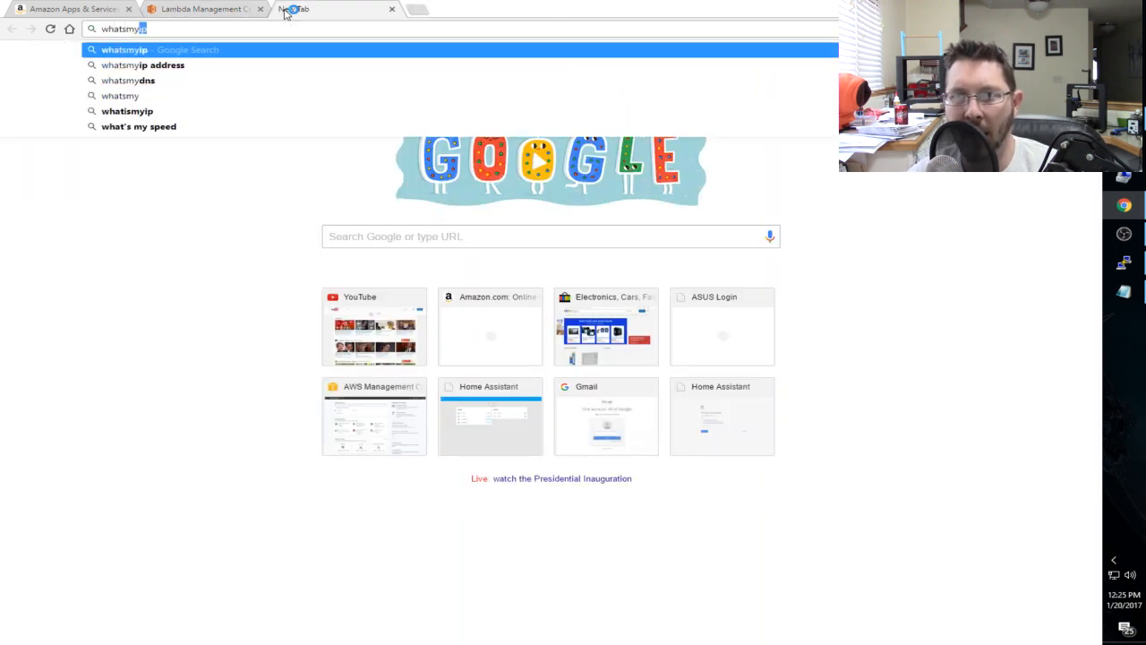
{"action": "key", "text": "Return"}
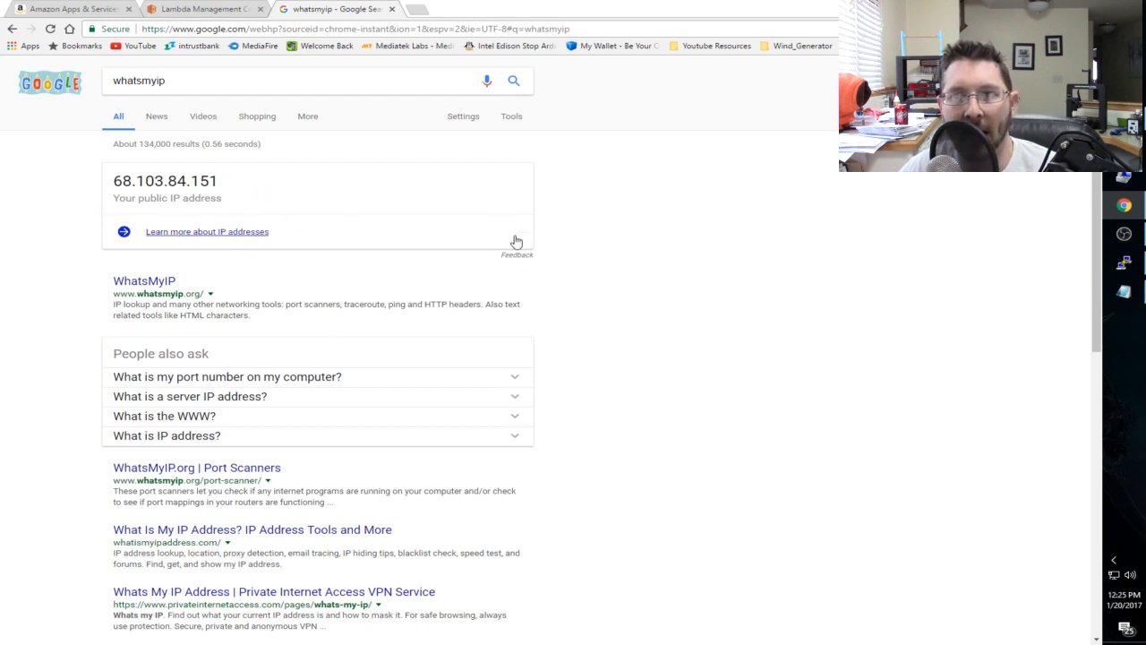
{"action": "left_click", "coordinate": [226, 9]}
{"action": "left_click", "coordinate": [391, 8]}
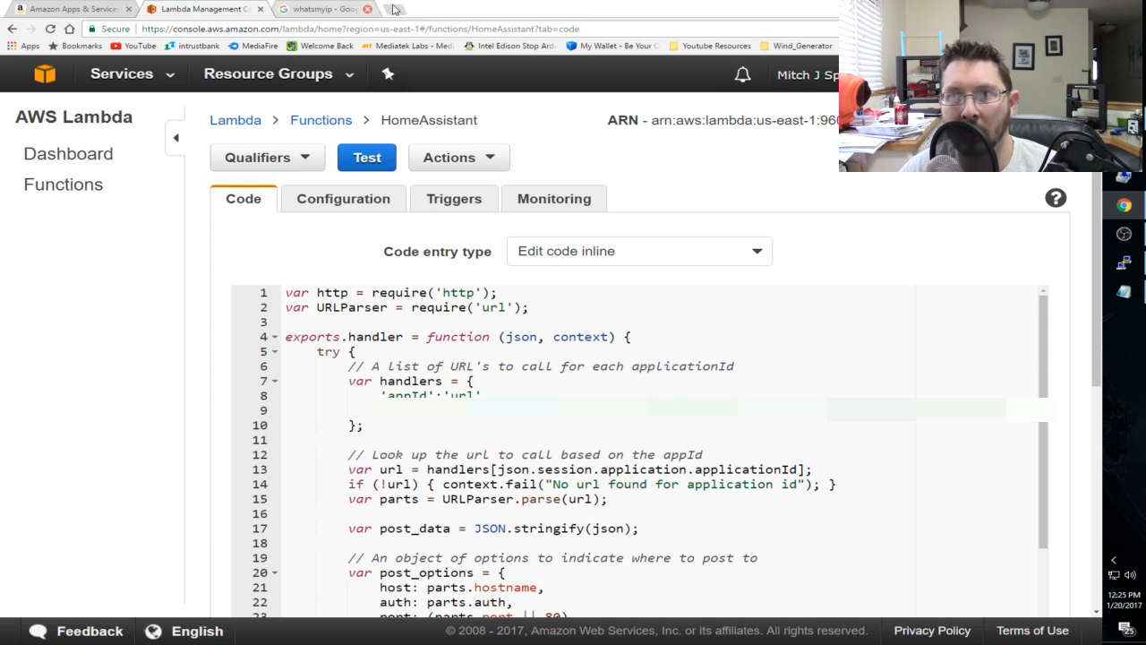
- Bring the Lambda Function file in Notepad back up and highlight the xxxxxxxx host placeholder before port 8123
{"action": "left_click", "coordinate": [1134, 263]}
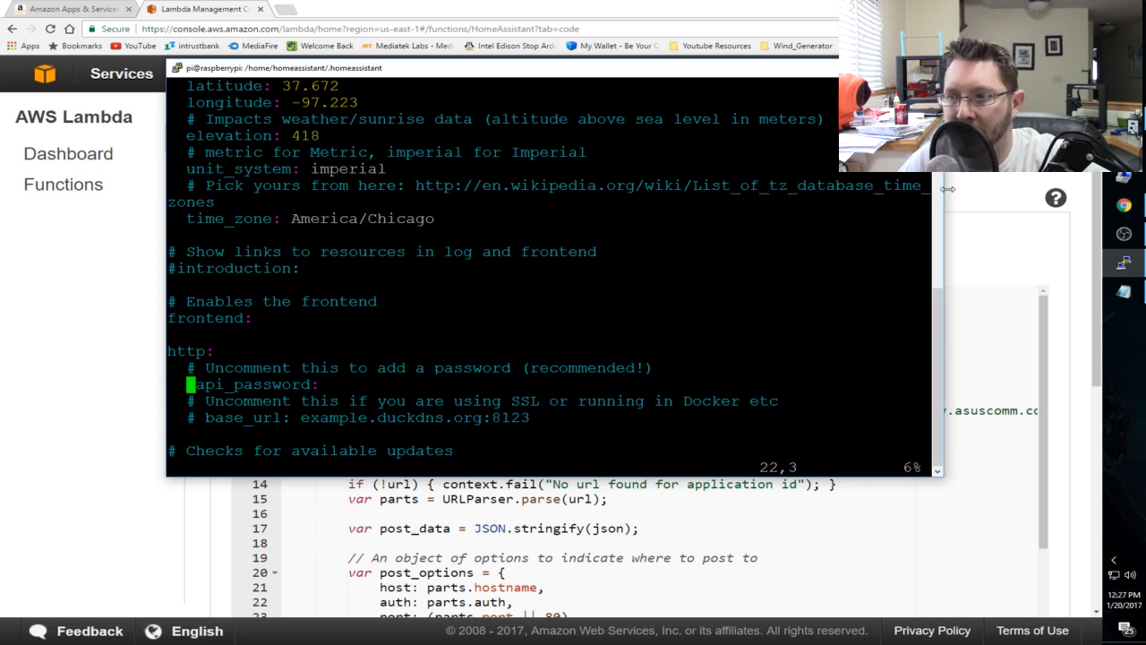
{"action": "left_click", "coordinate": [1124, 291]}
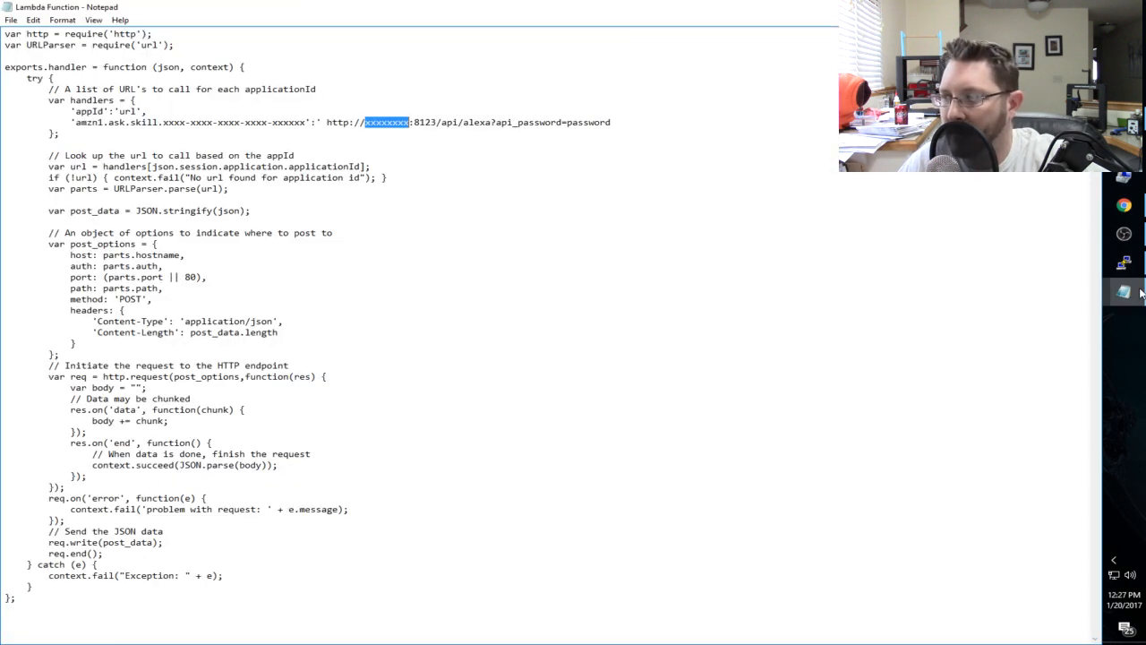
{"action": "left_click", "coordinate": [377, 128]}
{"action": "double_click", "coordinate": [390, 125]}
{"action": "left_click", "coordinate": [389, 126]}
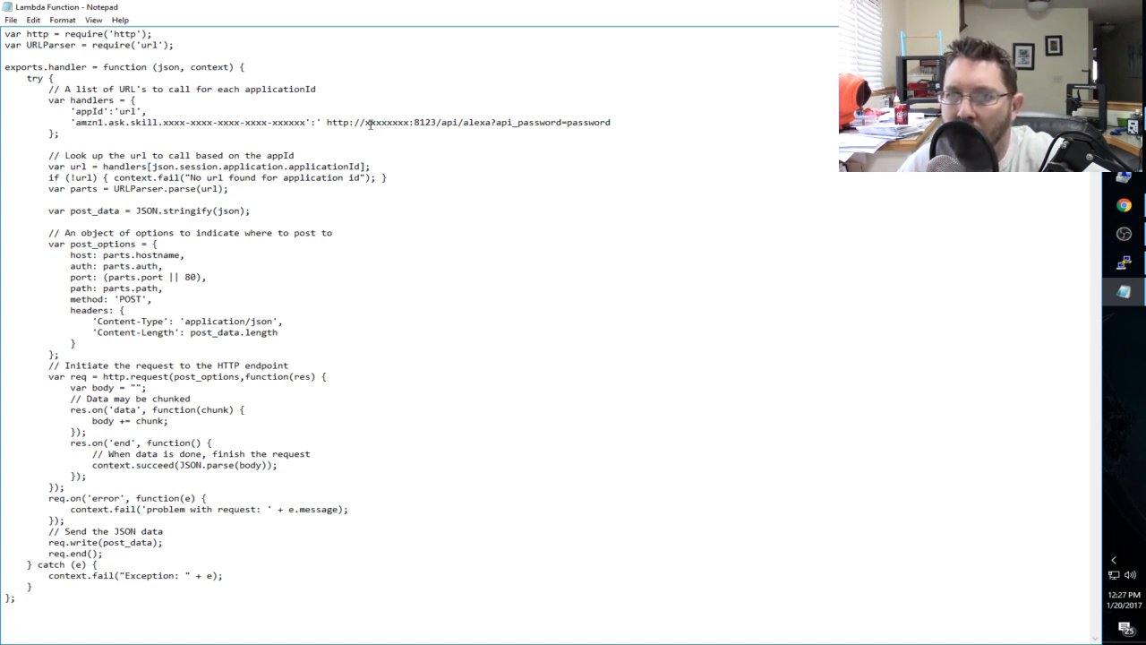
{"action": "left_click_drag", "start_coordinate": [367, 122], "coordinate": [401, 124]}
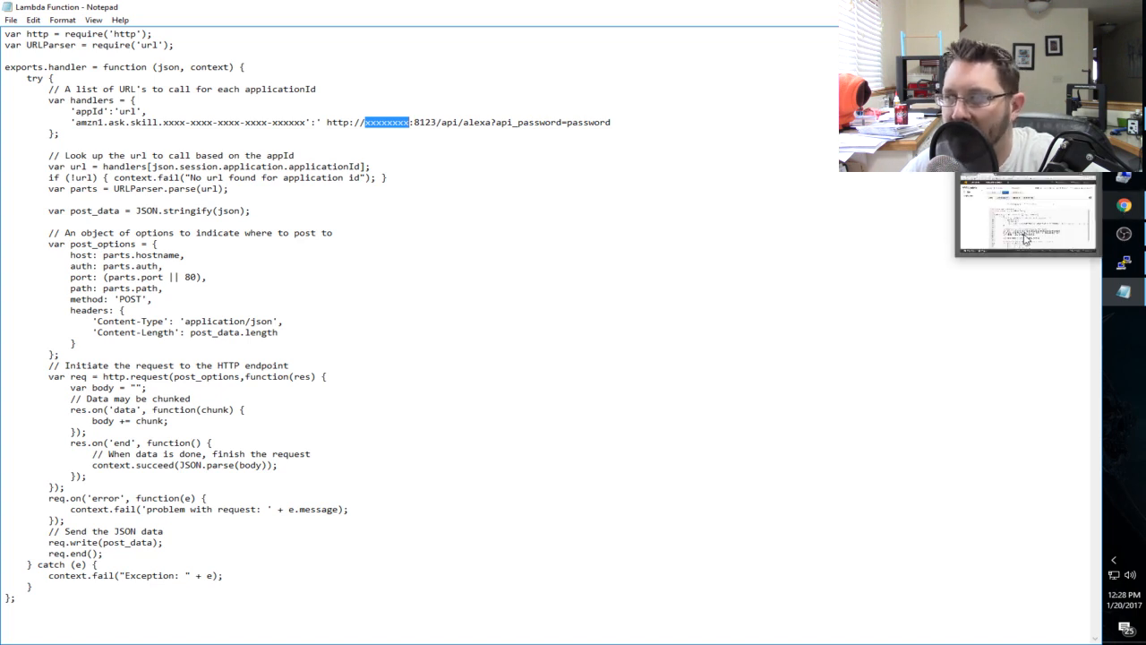
- Open a new Chrome window, search for duckdns, and open the Duck DNS website
{"action": "left_click", "coordinate": [1128, 208]}
{"action": "right_click", "coordinate": [1128, 208]}
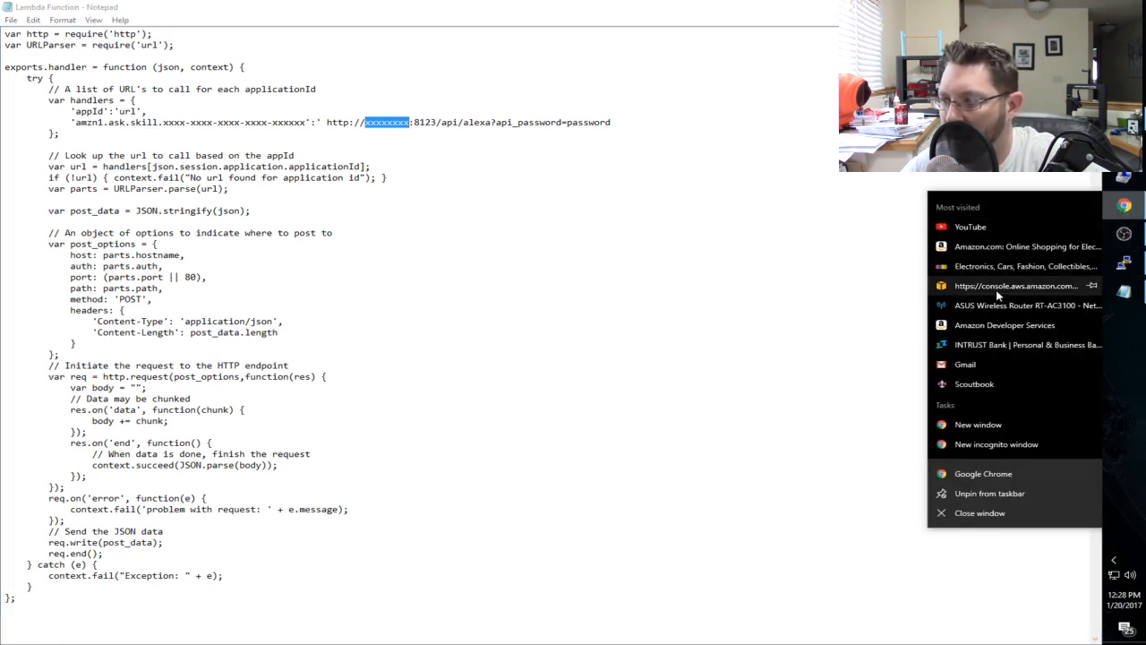
{"action": "left_click", "coordinate": [1016, 432]}
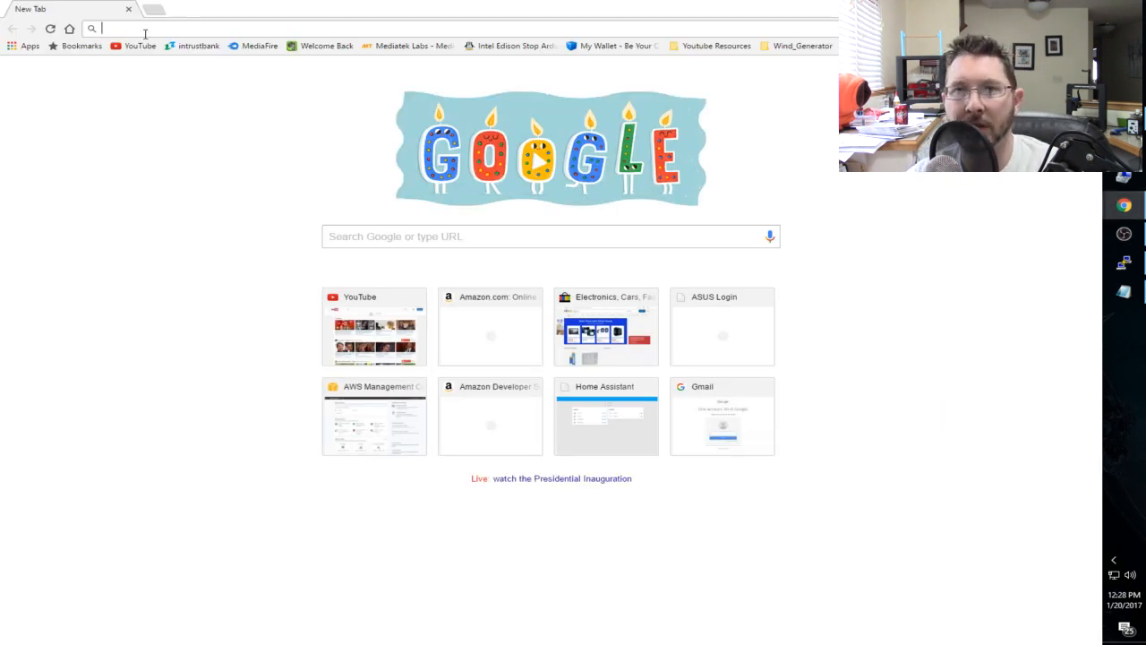
{"action": "type", "text": "duckdns"}
{"action": "key", "text": "Return"}
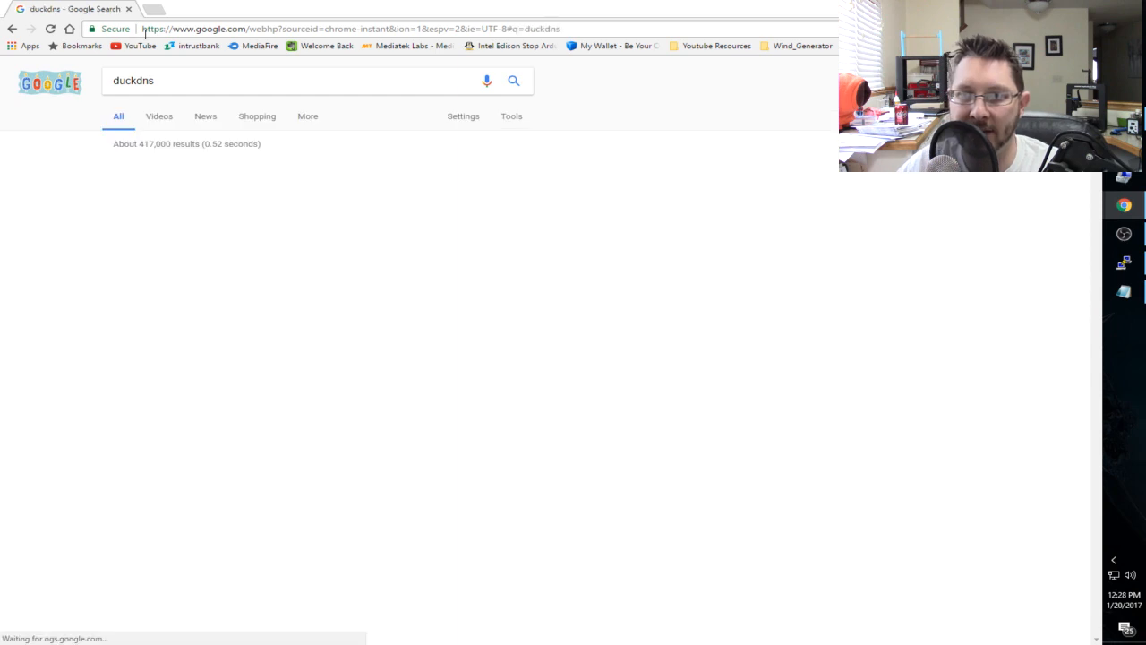
{"action": "left_click", "coordinate": [137, 169]}
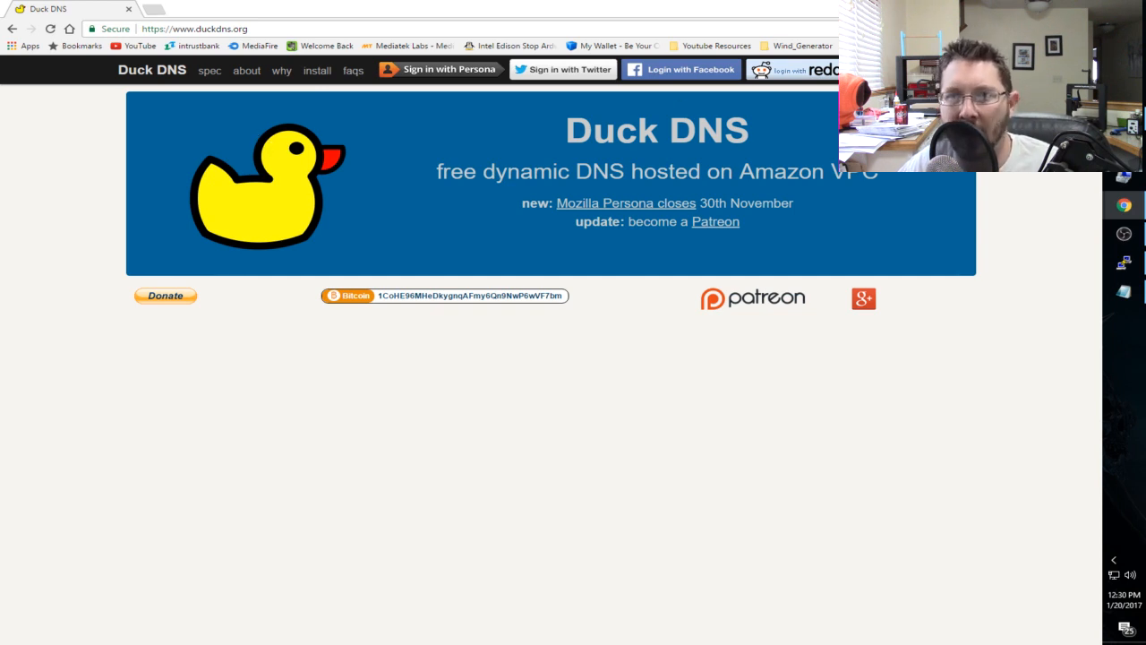
- Open the router's page at 192.168.1.1 in a new tab and sign in as admin with the router password
{"action": "left_click", "coordinate": [154, 9]}
{"action": "type", "text": "192.168.1.1"}
{"action": "key", "text": "Return"}
{"action": "type", "text": "admin"}
{"action": "key", "text": "Tab"}
{"action": "type", "text": "a"}
{"action": "key", "text": "BackSpace"}
{"action": "type", "text": "a**********"}
{"action": "key", "text": "Return"}
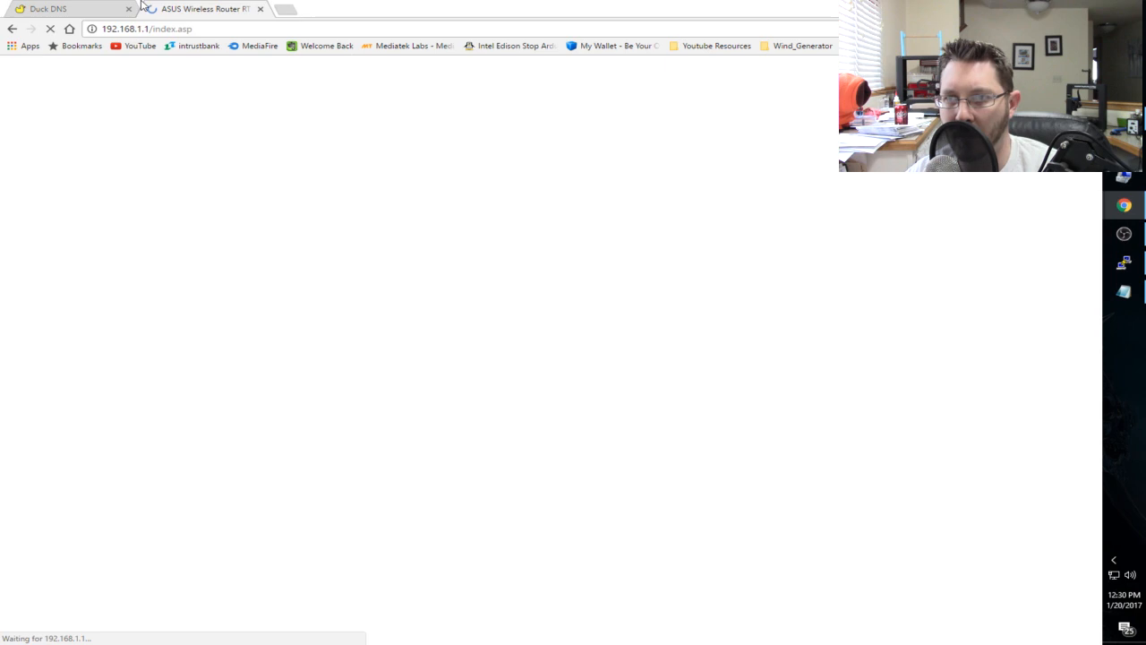
- Open the router's WAN DDNS settings and examine the available DDNS servers without changing the selection
{"action": "left_click", "coordinate": [262, 505]}
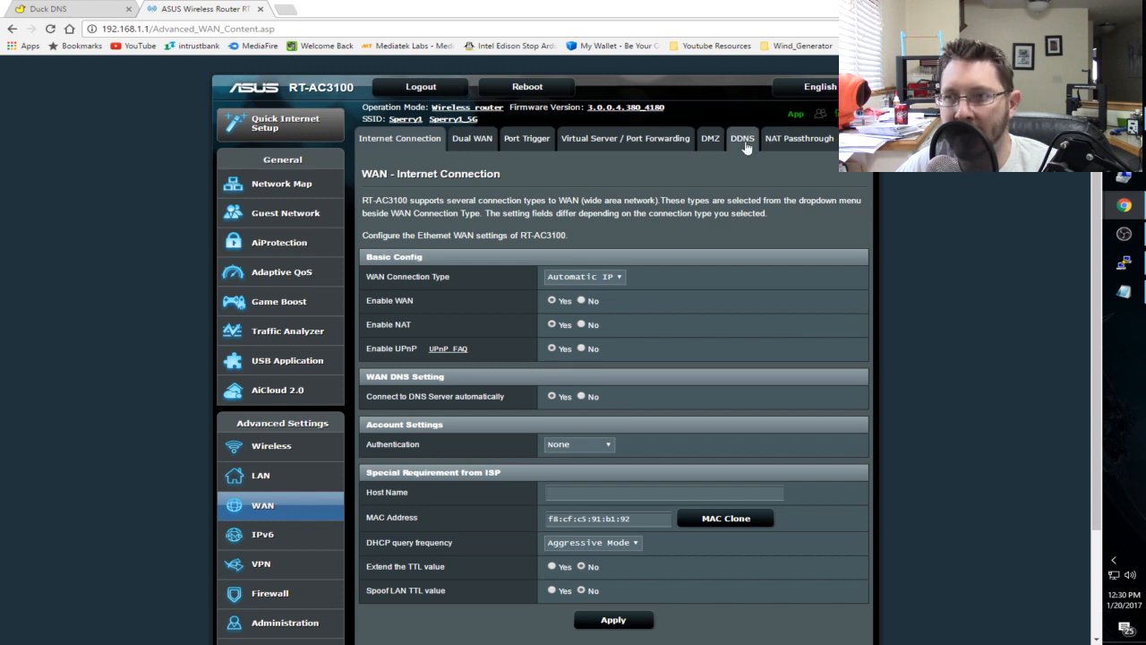
{"action": "left_click", "coordinate": [742, 144]}
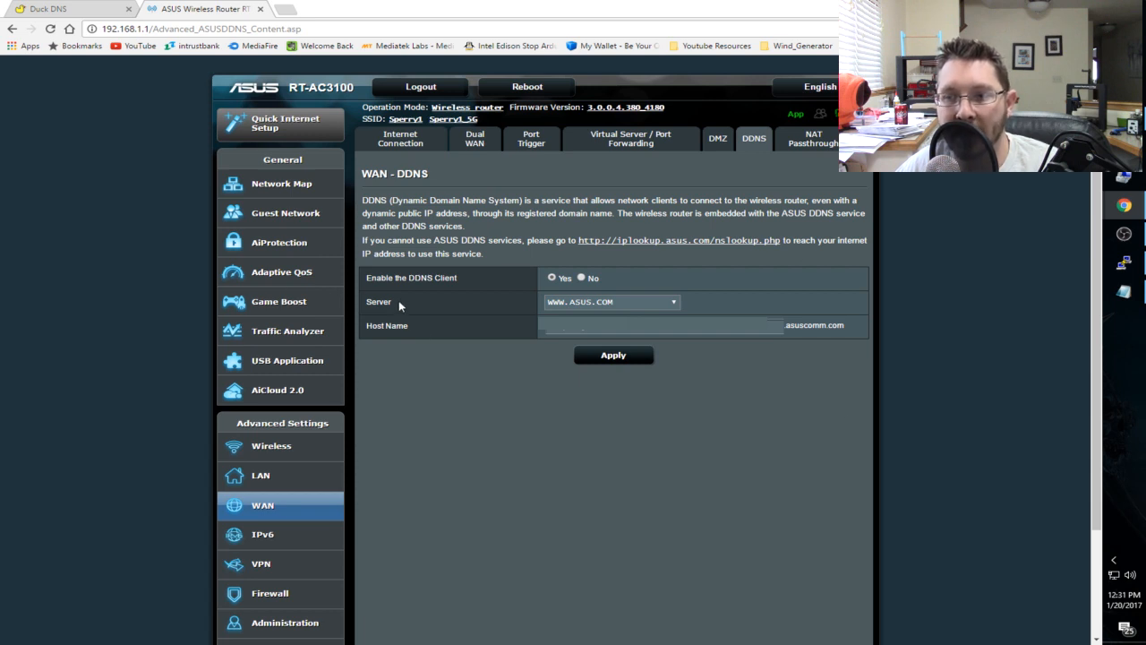
{"action": "left_click", "coordinate": [632, 303]}
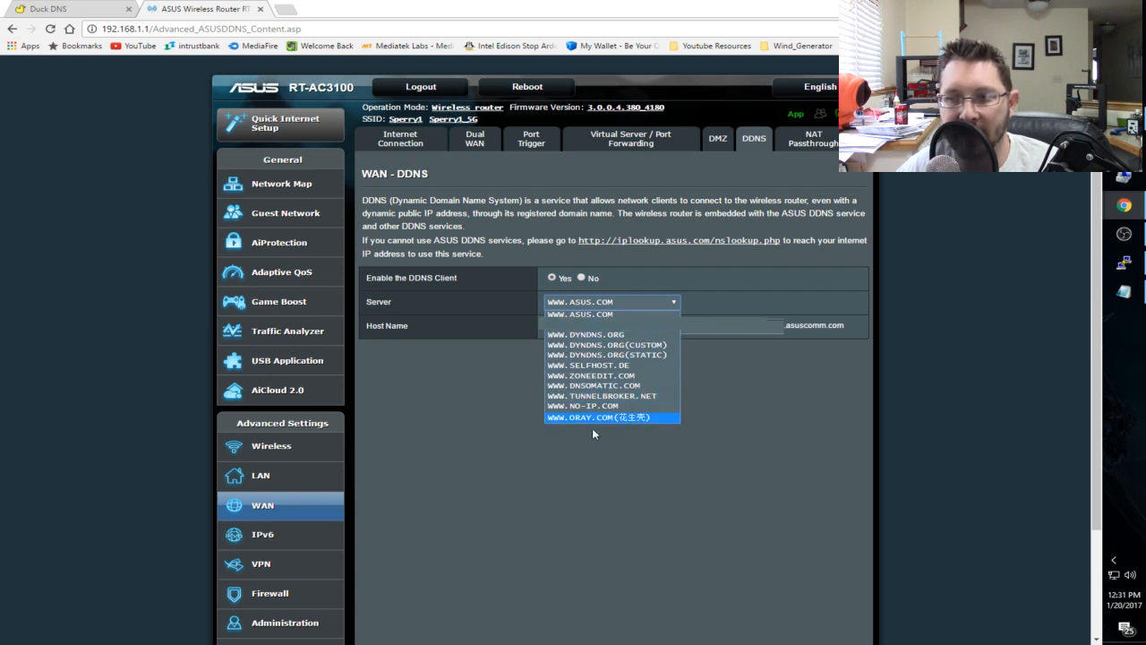
{"action": "left_click", "coordinate": [510, 368]}
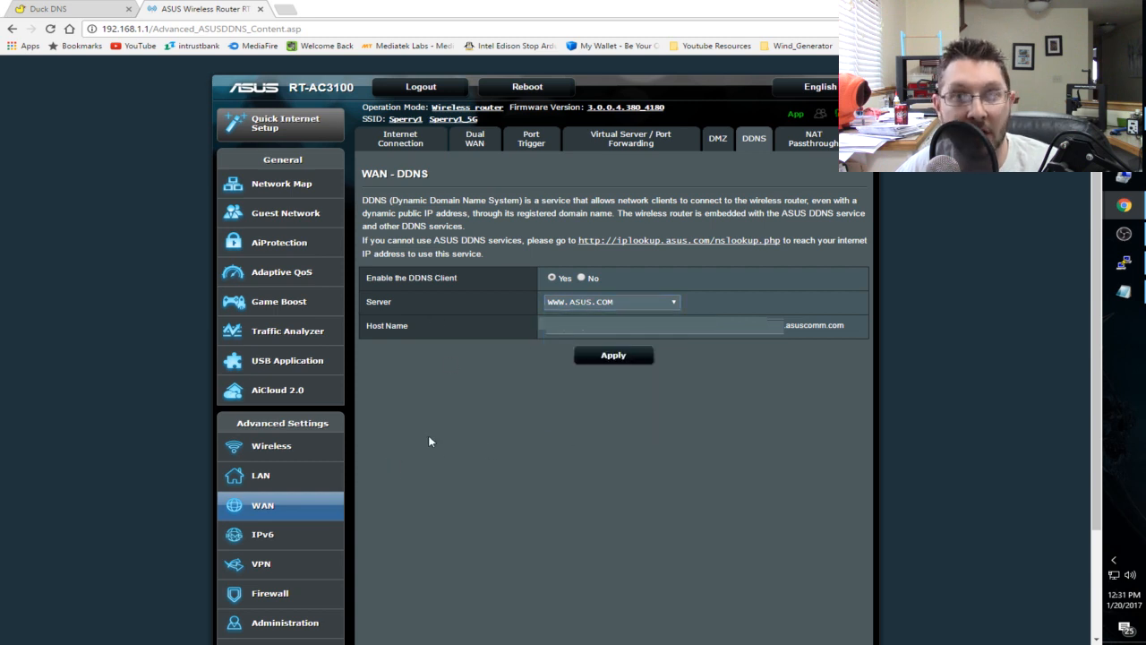
{"action": "left_click", "coordinate": [594, 304]}
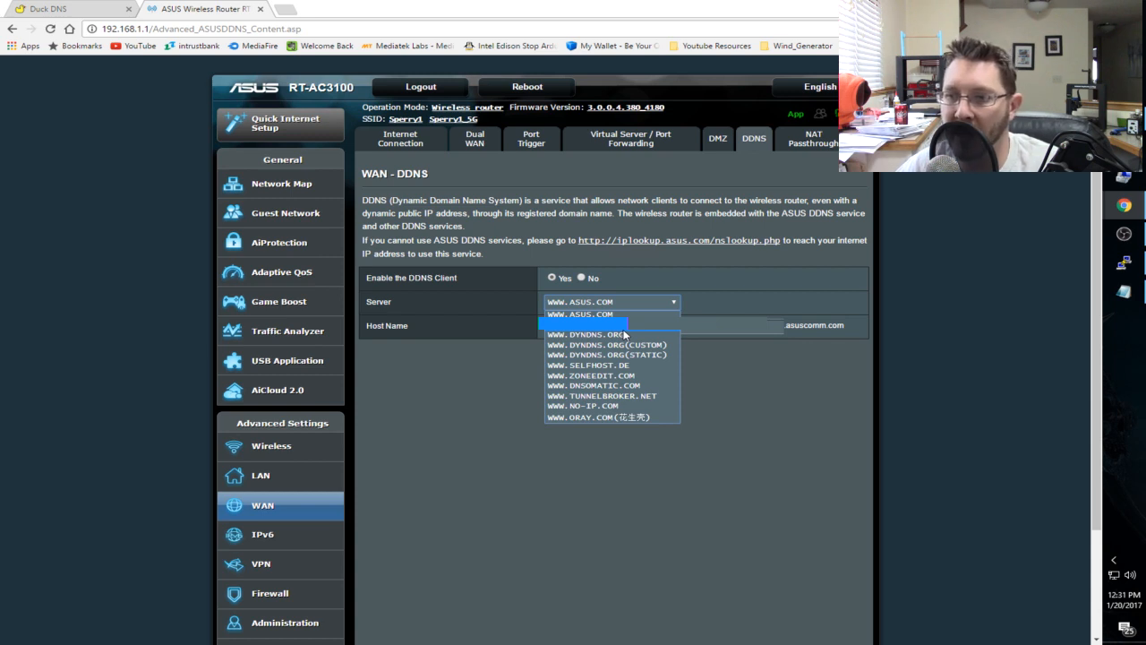
{"action": "left_click", "coordinate": [453, 448]}
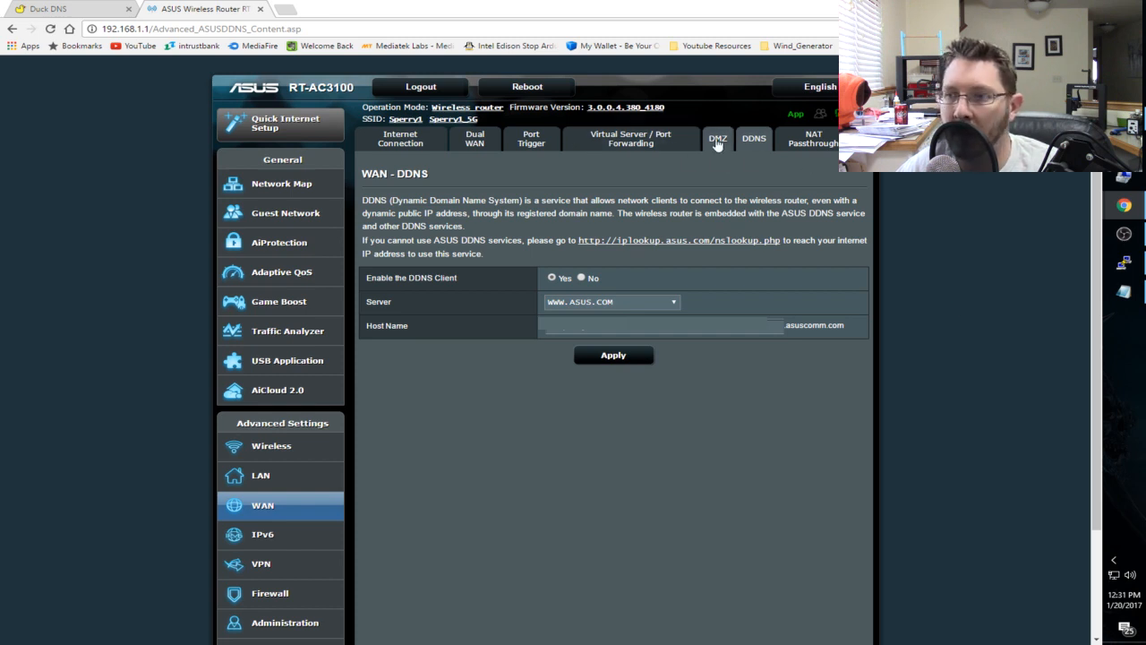
- Open the Virtual Server / Port Forwarding settings and highlight port range 8123 in the homeassistant rule
{"action": "left_click", "coordinate": [618, 140]}
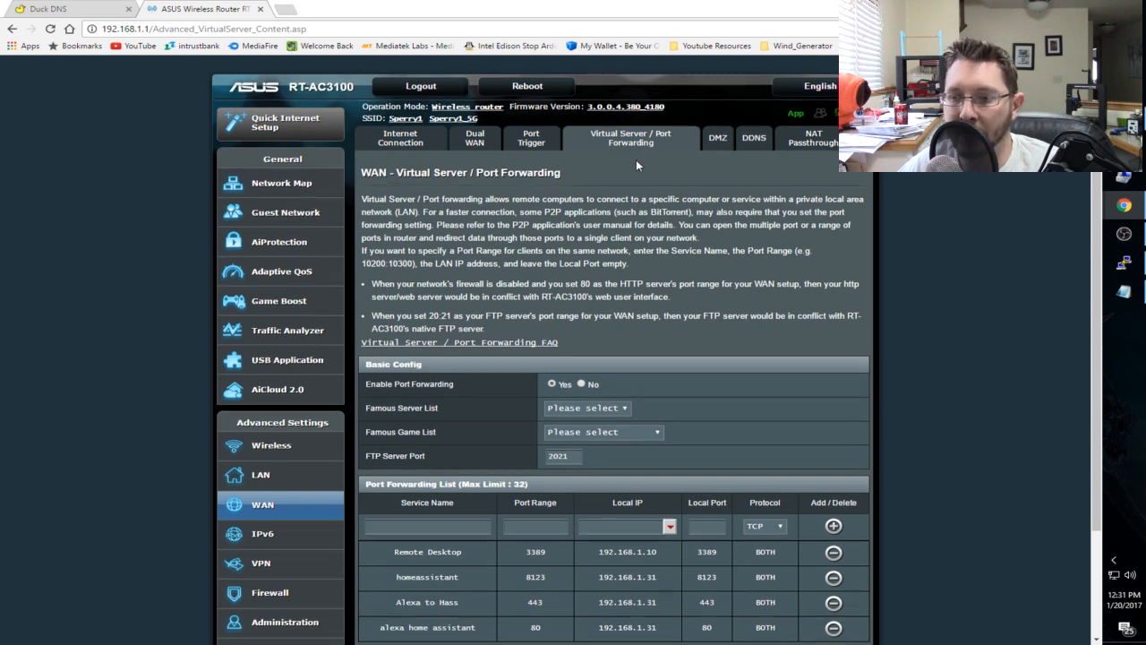
{"action": "scroll", "coordinate": [636, 161], "scroll_direction": "down", "scroll_amount": 3}
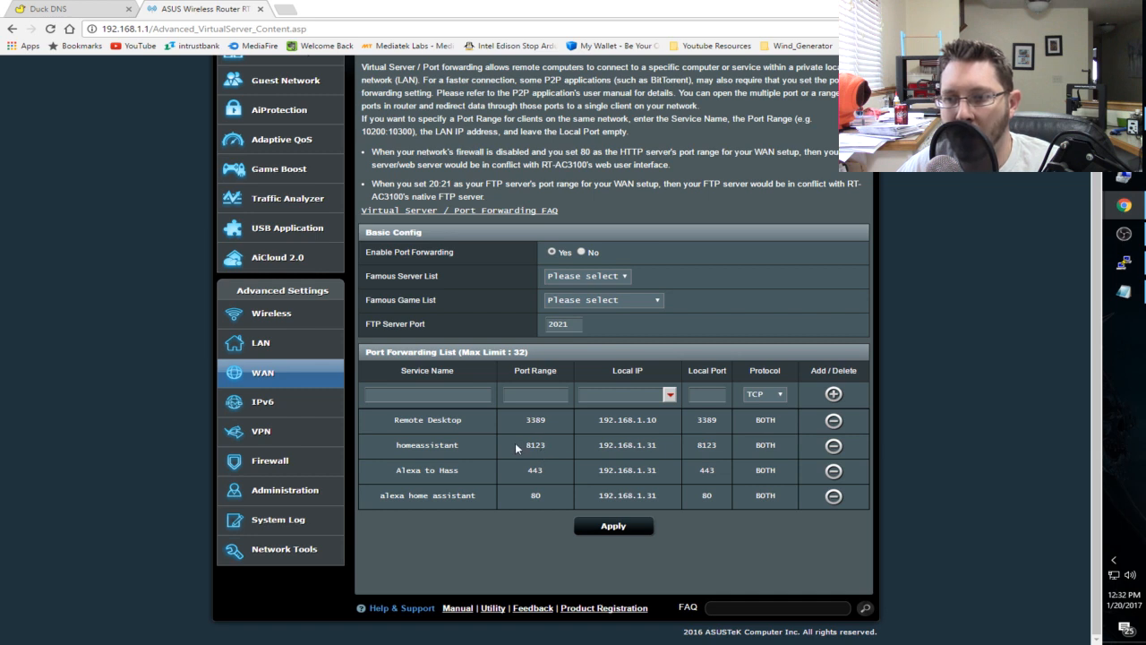
{"action": "left_click_drag", "start_coordinate": [515, 443], "coordinate": [556, 444]}
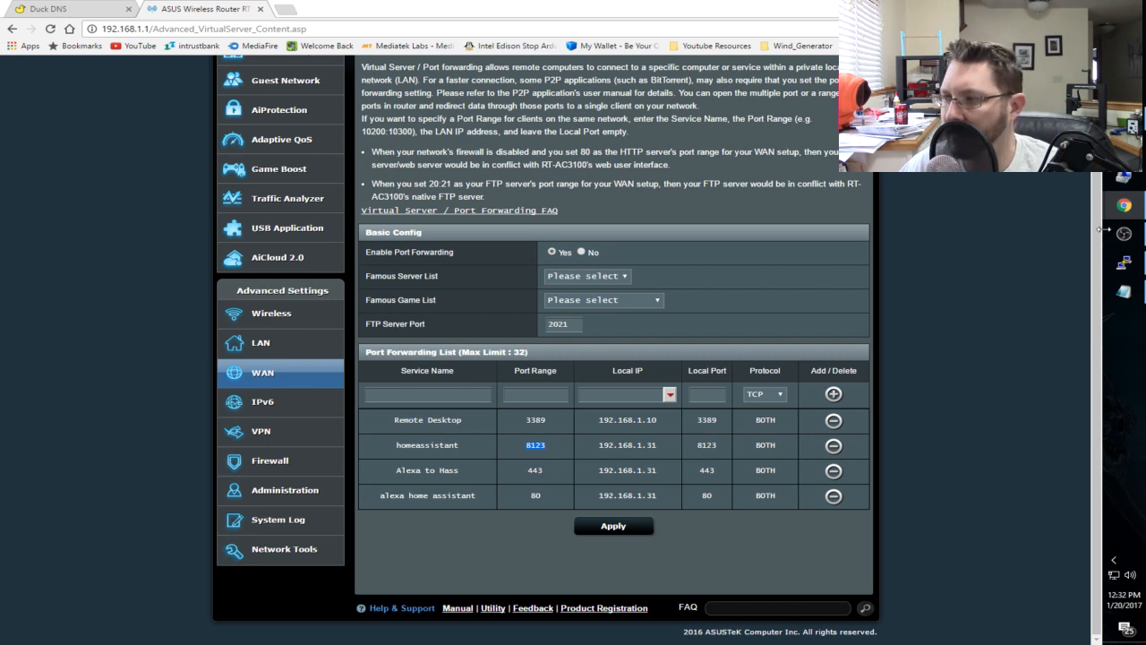
- Quit vim in the Raspberry Pi terminal, run ifconfig, and highlight the eth0 inet address
{"action": "left_click", "coordinate": [1124, 262]}
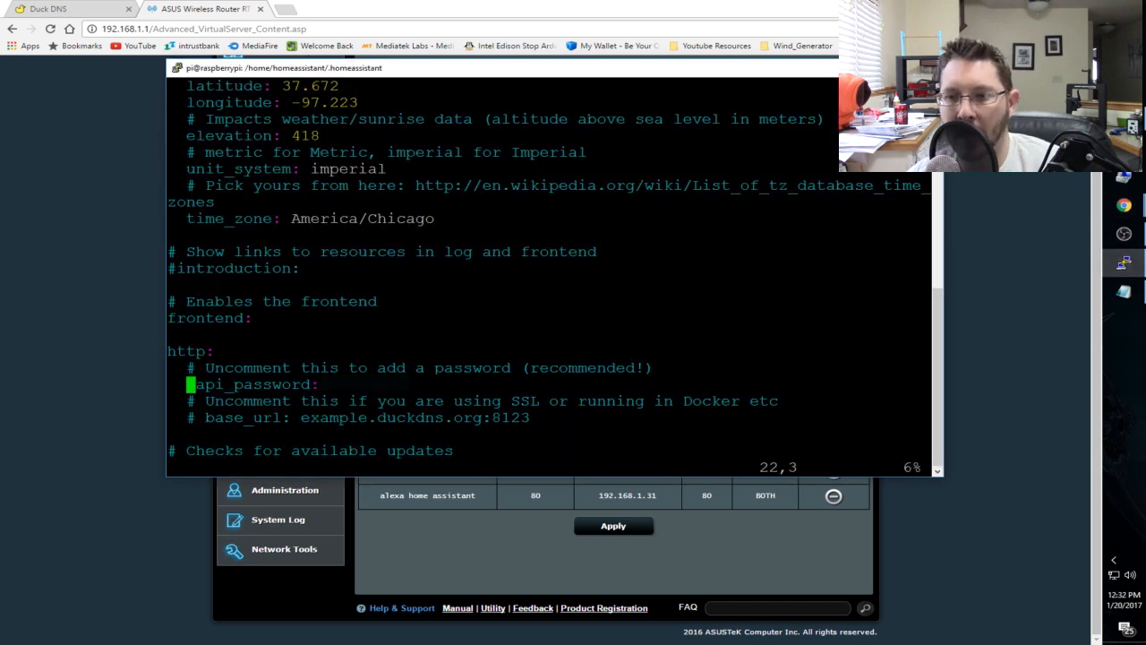
{"action": "type", "text": ":q"}
{"action": "key", "text": "Return"}
{"action": "type", "text": "ifconfig"}
{"action": "key", "text": "Return"}
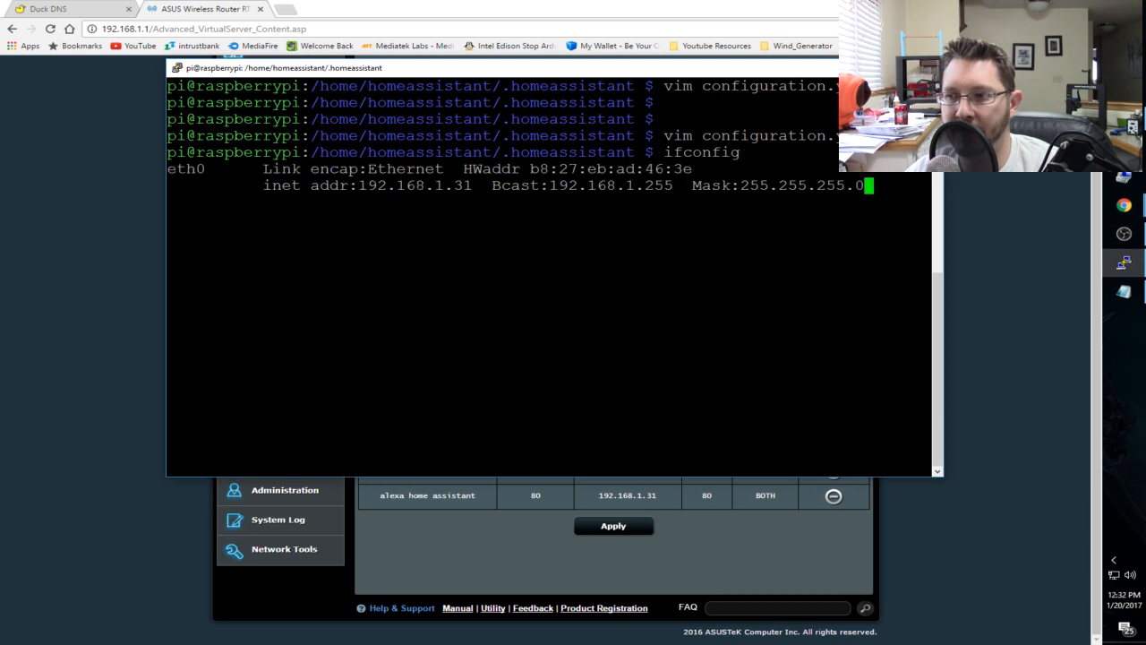
{"action": "left_click_drag", "start_coordinate": [349, 186], "coordinate": [472, 185]}
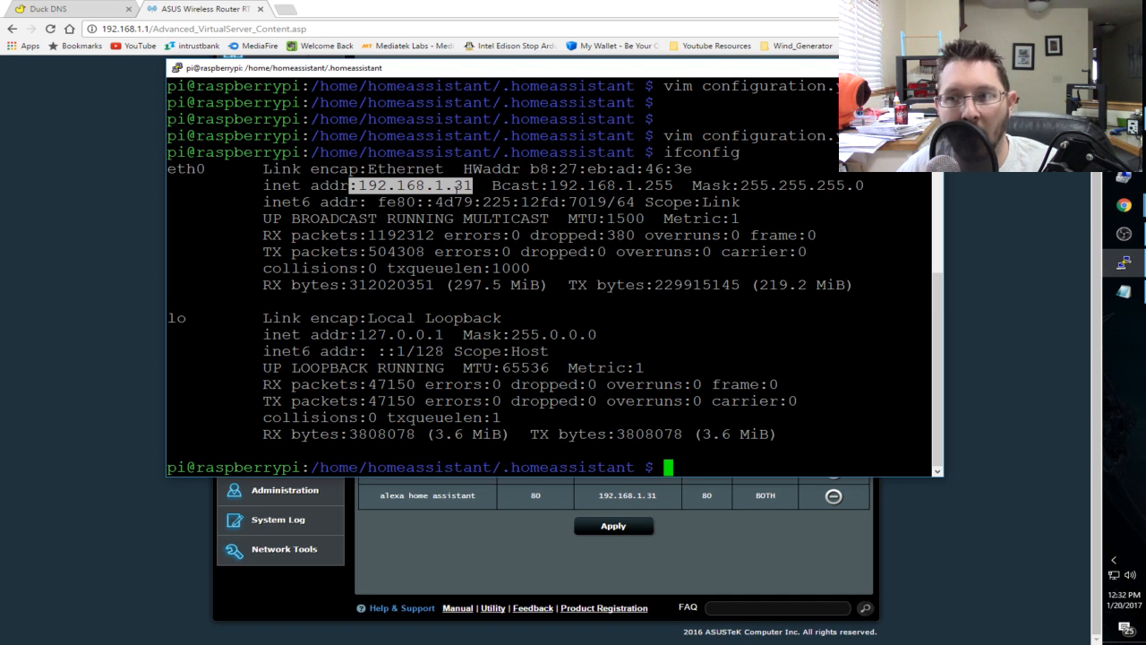
- Leave the router page and the terminal, and bring the Lambda Function text file in Notepad to the front
{"action": "key", "text": "alt+Tab"}
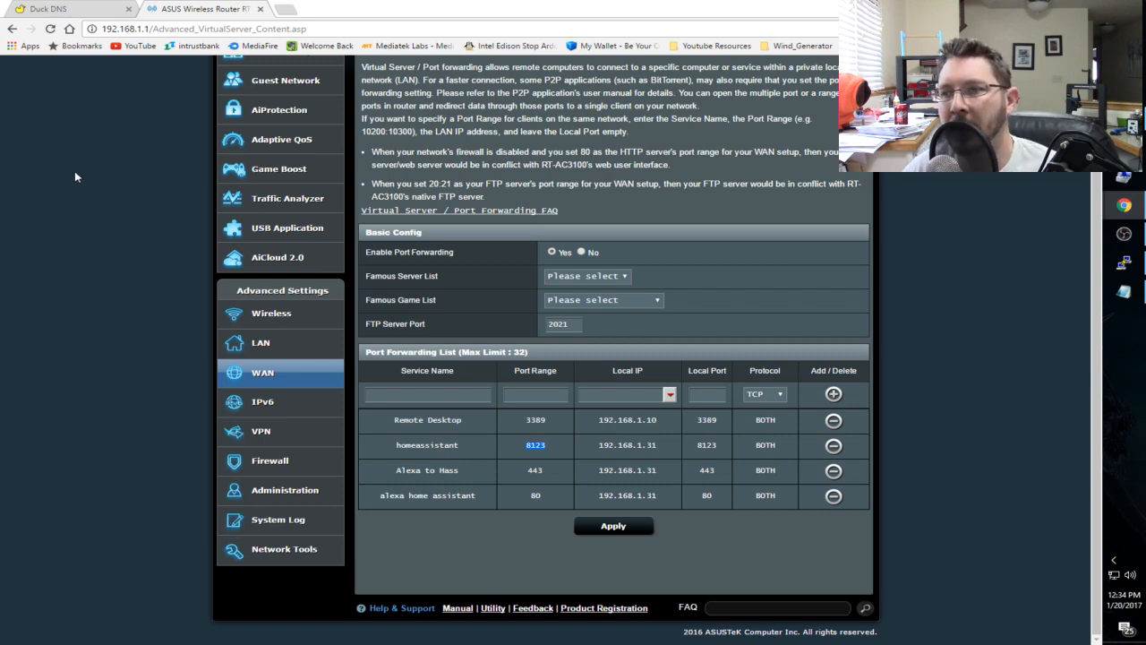
{"action": "scroll", "coordinate": [99, 168], "scroll_direction": "up", "scroll_amount": 2}
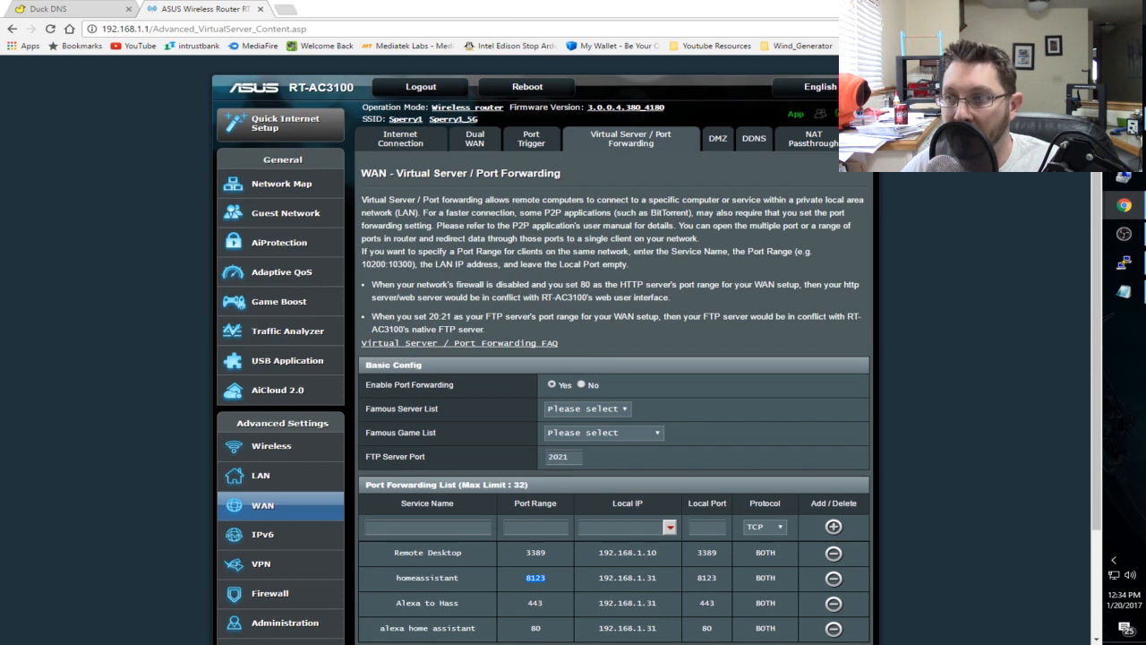
{"action": "left_click", "coordinate": [1033, 8]}
{"action": "left_click", "coordinate": [472, 186]}
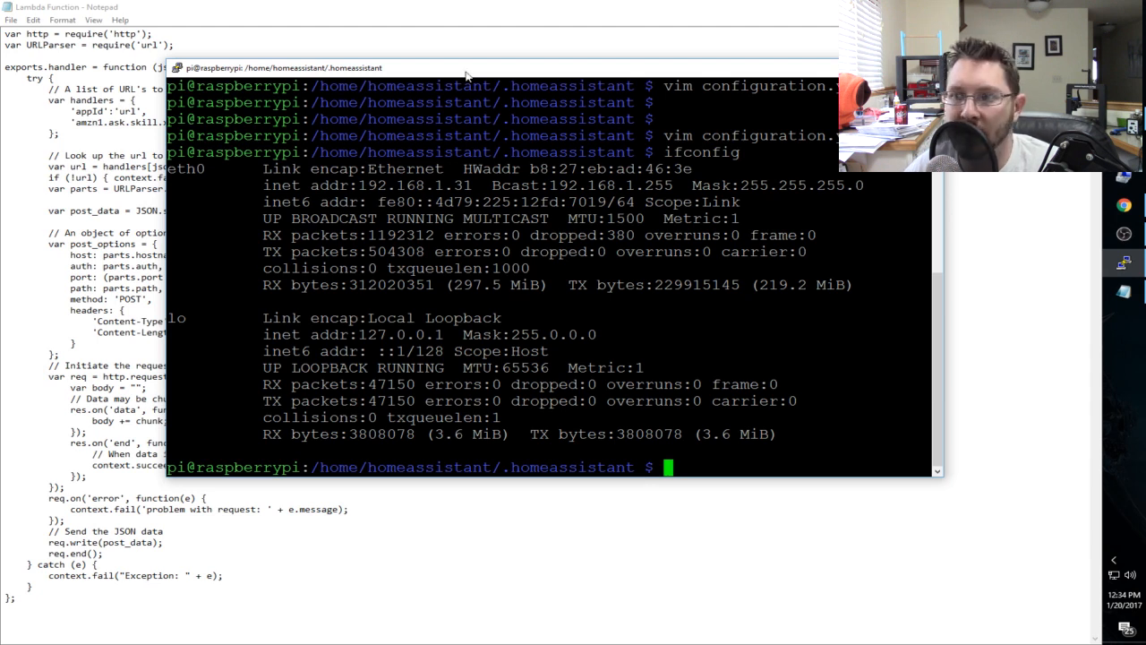
{"action": "key", "text": "alt+Tab"}
{"action": "key", "text": "Down"}
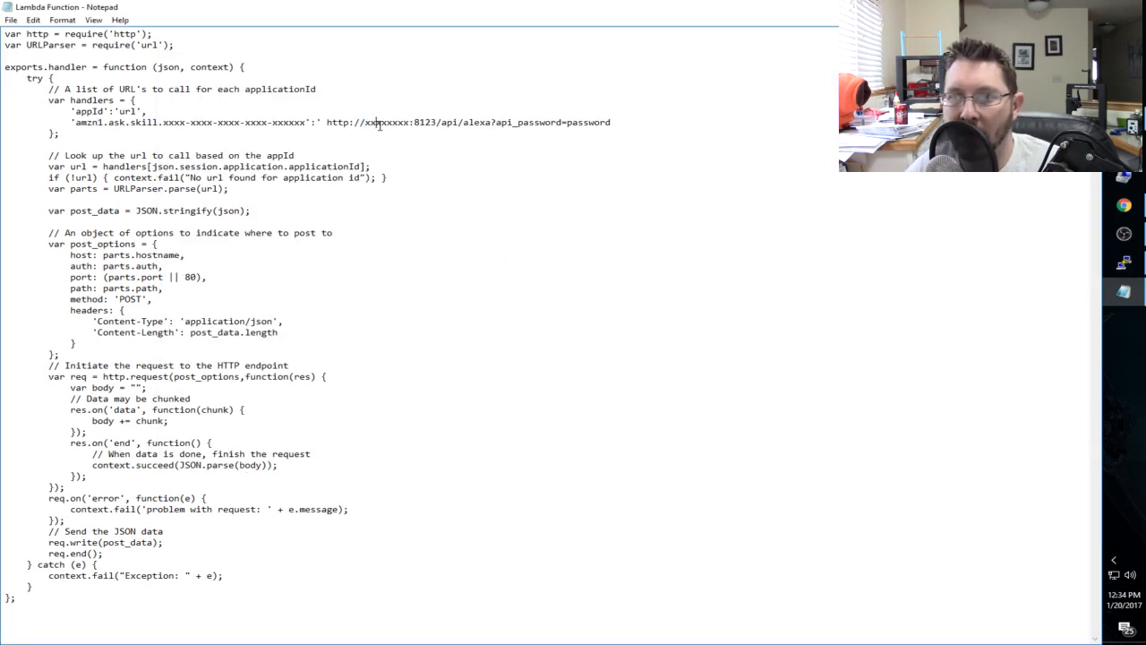
- Replace the x placeholder host in the handler URL with bob.asuscomm.com, keeping port 8123
{"action": "double_click", "coordinate": [377, 123]}
{"action": "left_click", "coordinate": [410, 126]}
{"action": "key", "text": "BackSpace"}
{"action": "key", "text": "BackSpace"}
{"action": "key", "text": "BackSpace"}
{"action": "key", "text": "BackSpace"}
{"action": "key", "text": "BackSpace"}
{"action": "key", "text": "BackSpace"}
{"action": "key", "text": "BackSpace"}
{"action": "key", "text": "BackSpace"}
{"action": "type", "text": "bob.asuscomm"}
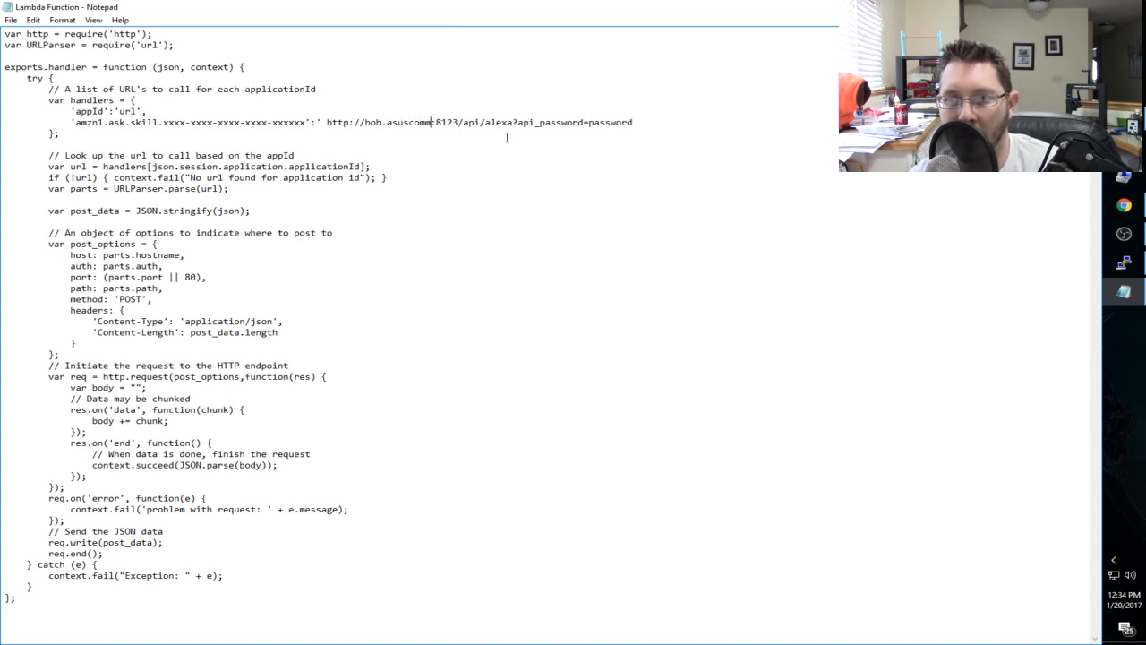
{"action": "type", "text": ".com:8"}
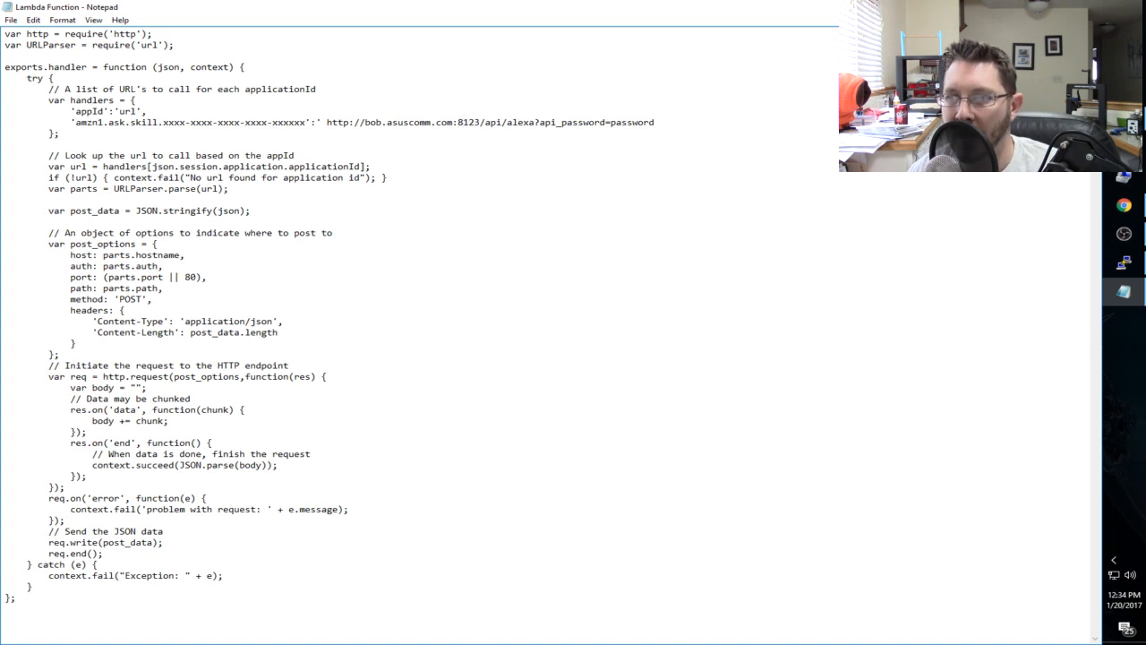
{"action": "type", "text": "123"}
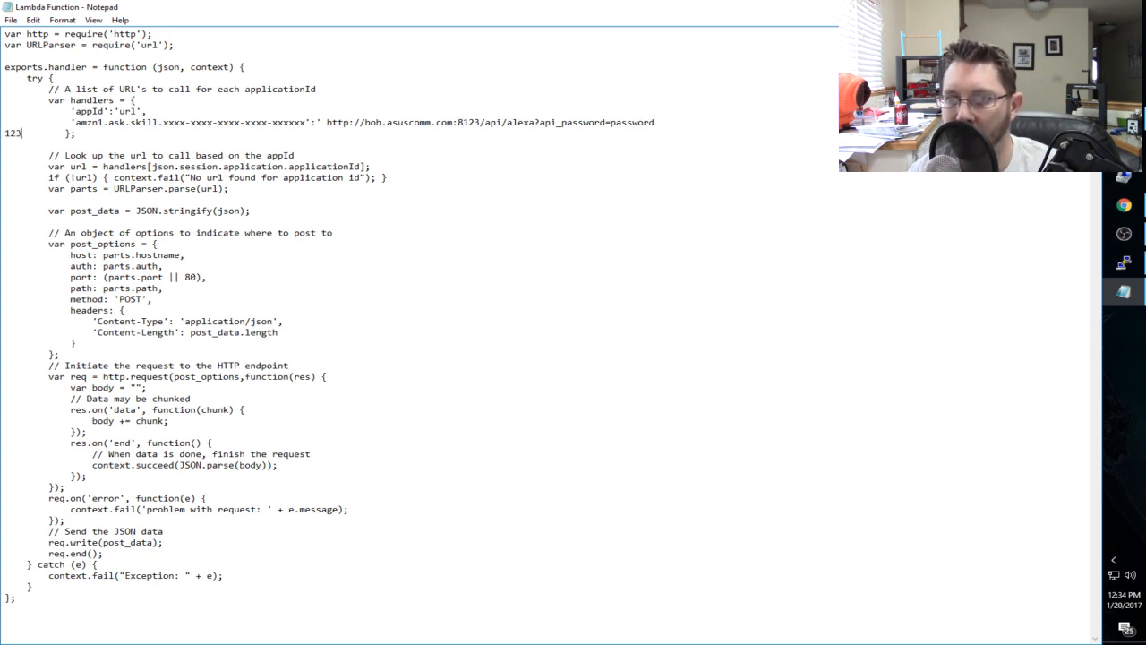
{"action": "key", "text": "BackSpace"}
{"action": "key", "text": "BackSpace"}
{"action": "key", "text": "BackSpace"}
{"action": "key", "text": "BackSpace"}
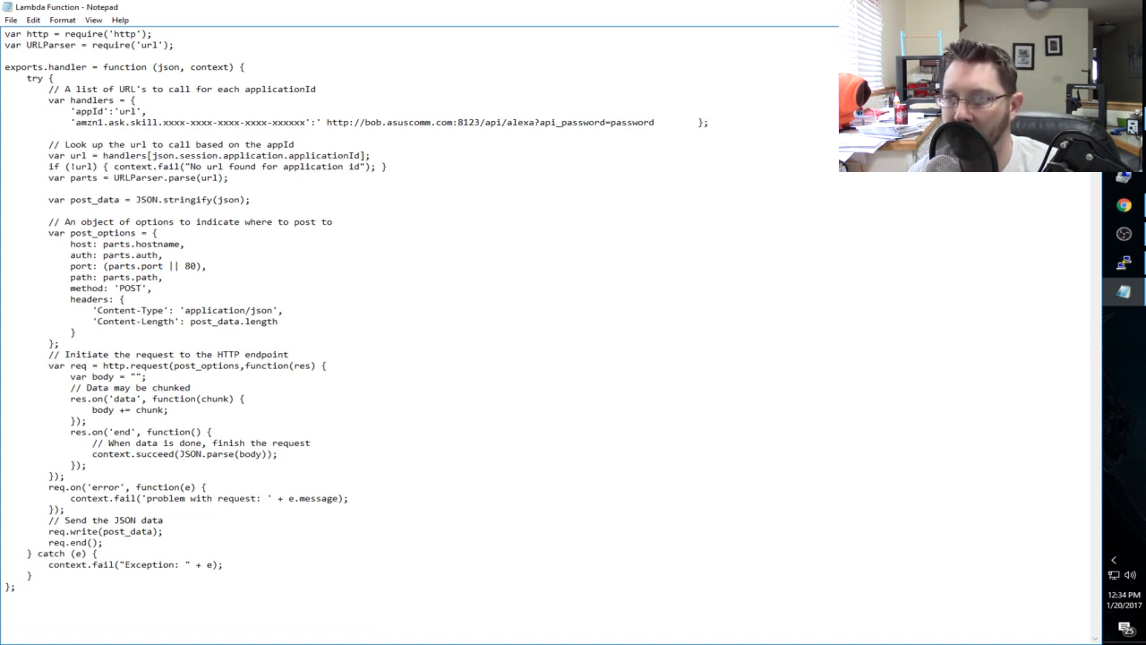
{"action": "key", "text": "Return"}
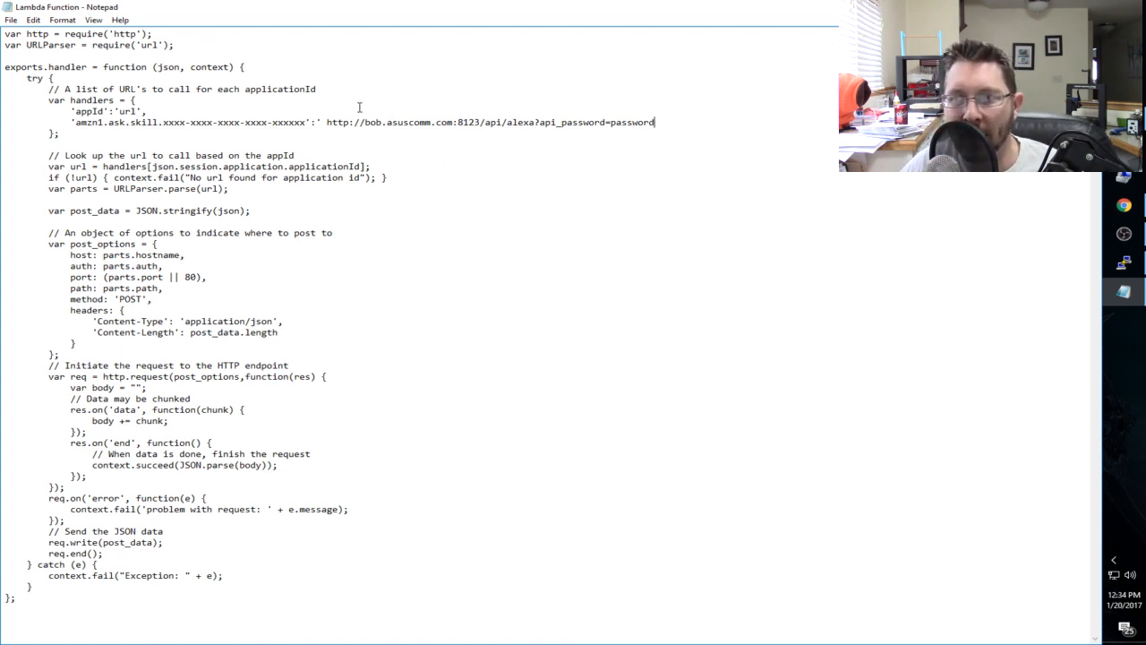
- Highlight the amzn1.ask.skill placeholder in the code, and the Application Id label on the Alexa skill's information page in Chrome
{"action": "left_click_drag", "start_coordinate": [82, 122], "coordinate": [308, 122]}
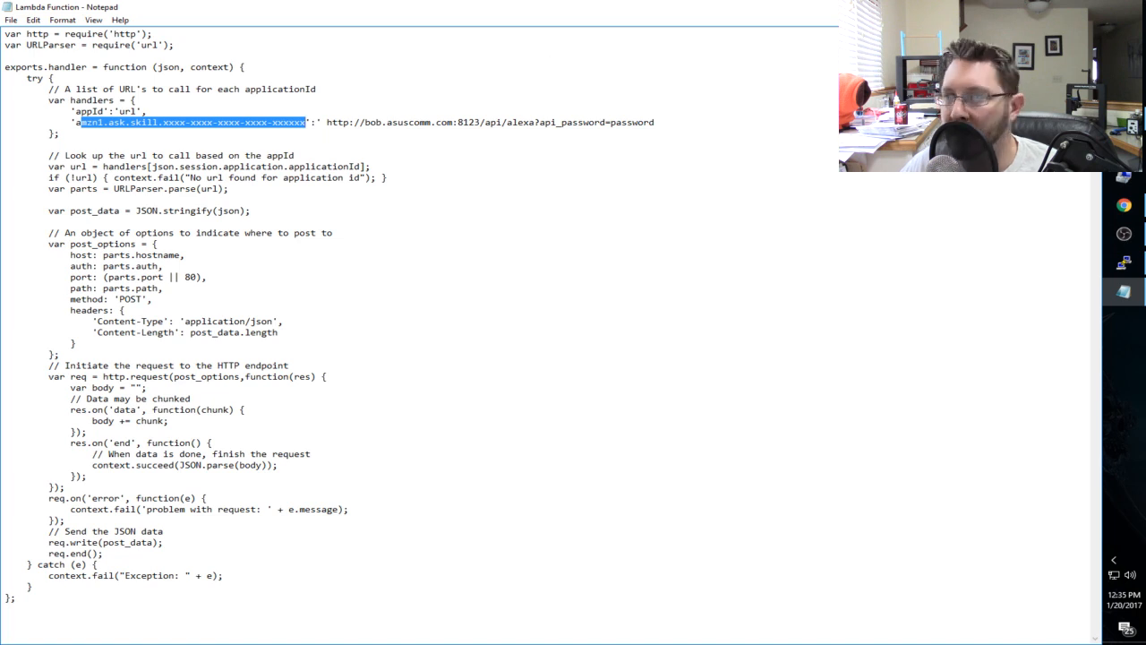
{"action": "left_click_drag", "start_coordinate": [537, 8], "coordinate": [604, 69]}
{"action": "left_click", "coordinate": [67, 9]}
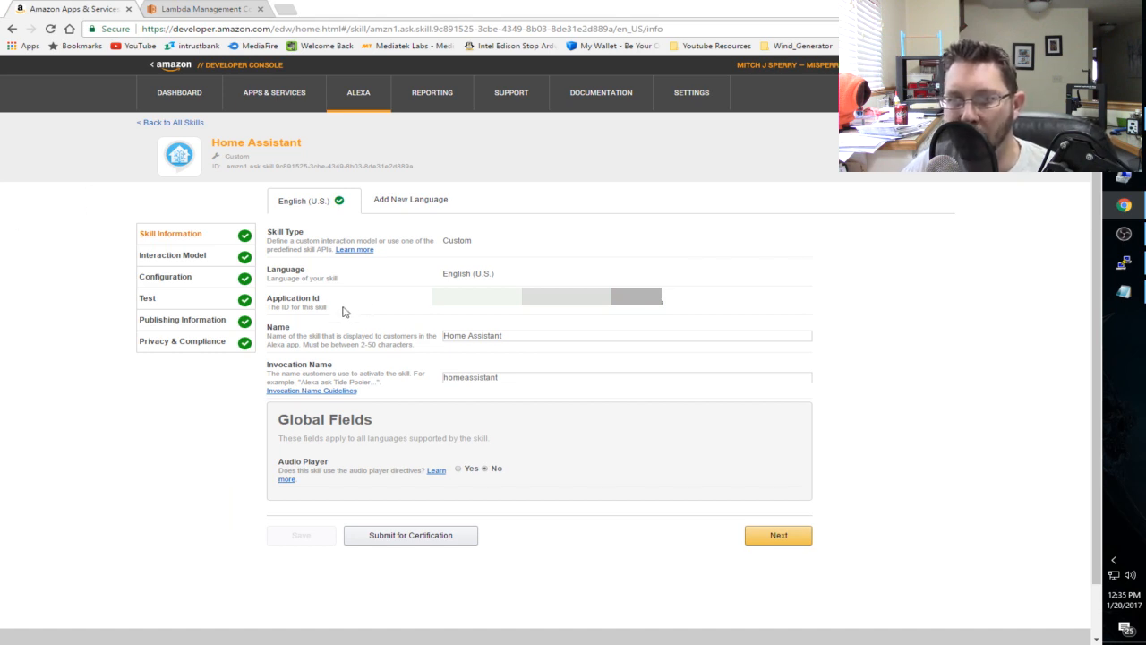
{"action": "left_click_drag", "start_coordinate": [265, 299], "coordinate": [370, 315]}
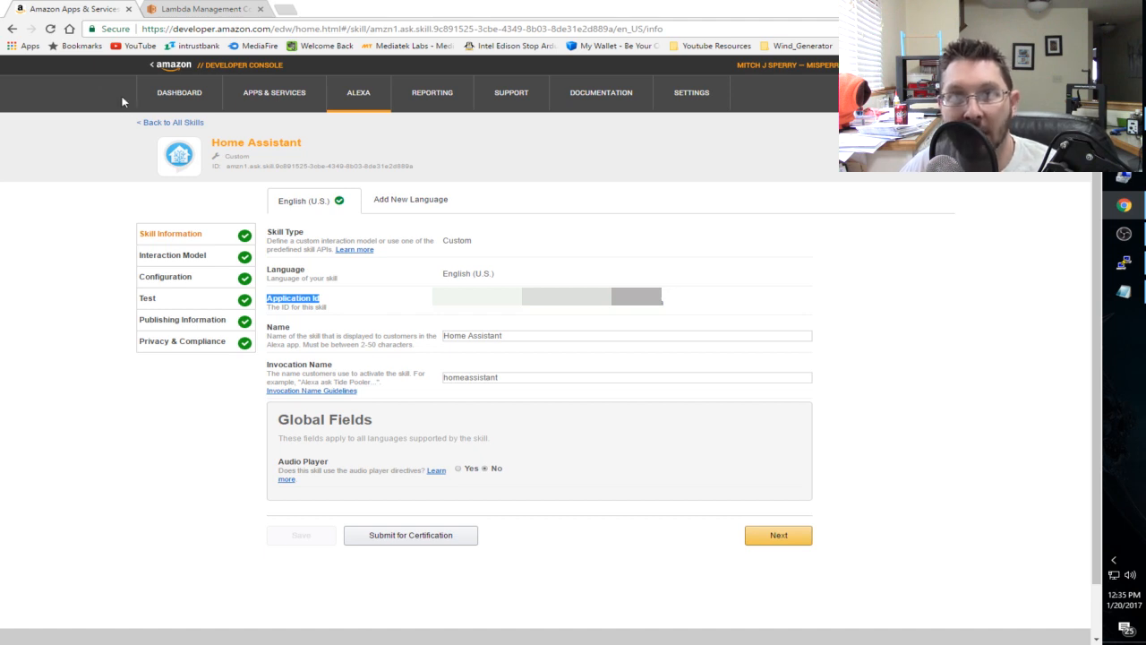
- Return to the Lambda Function file in Notepad and highlight the complete amzn1.ask.skill placeholder between its quotes
{"action": "left_click", "coordinate": [1124, 291]}
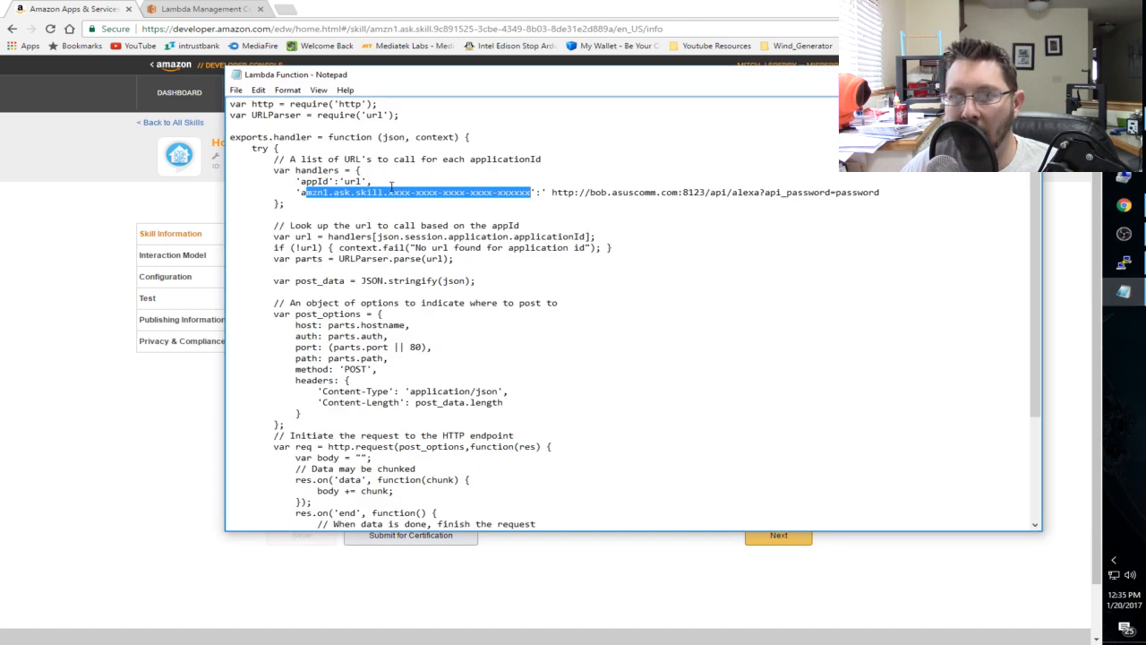
{"action": "left_click", "coordinate": [378, 191]}
{"action": "left_click_drag", "start_coordinate": [301, 191], "coordinate": [395, 201]}
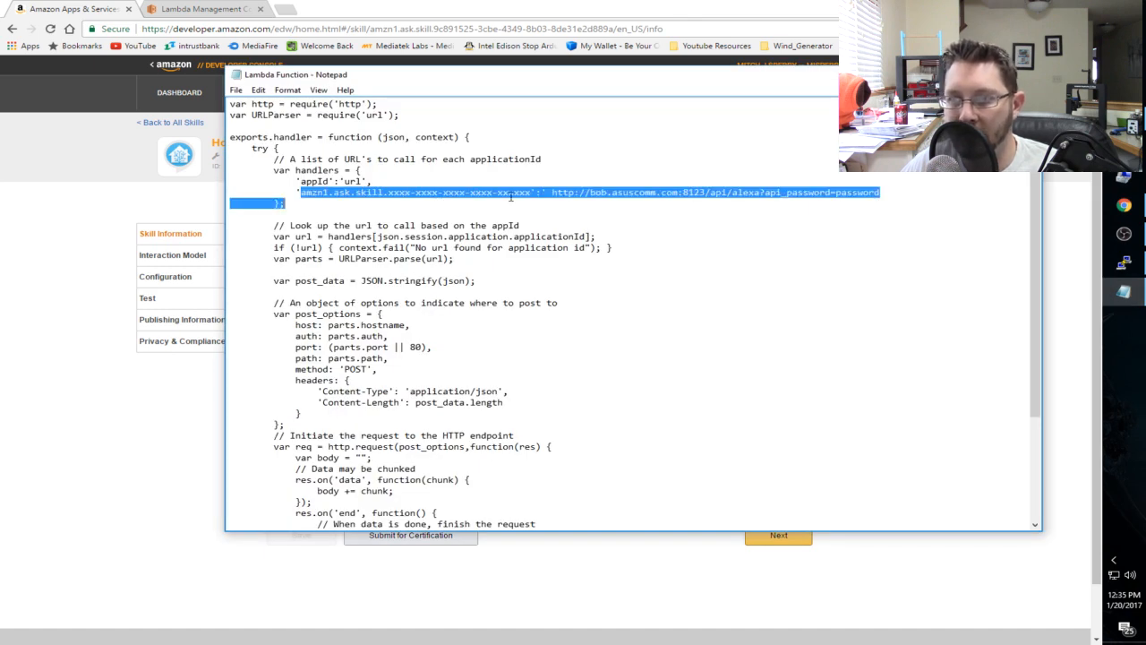
{"action": "left_click_drag", "start_coordinate": [511, 195], "coordinate": [530, 190]}
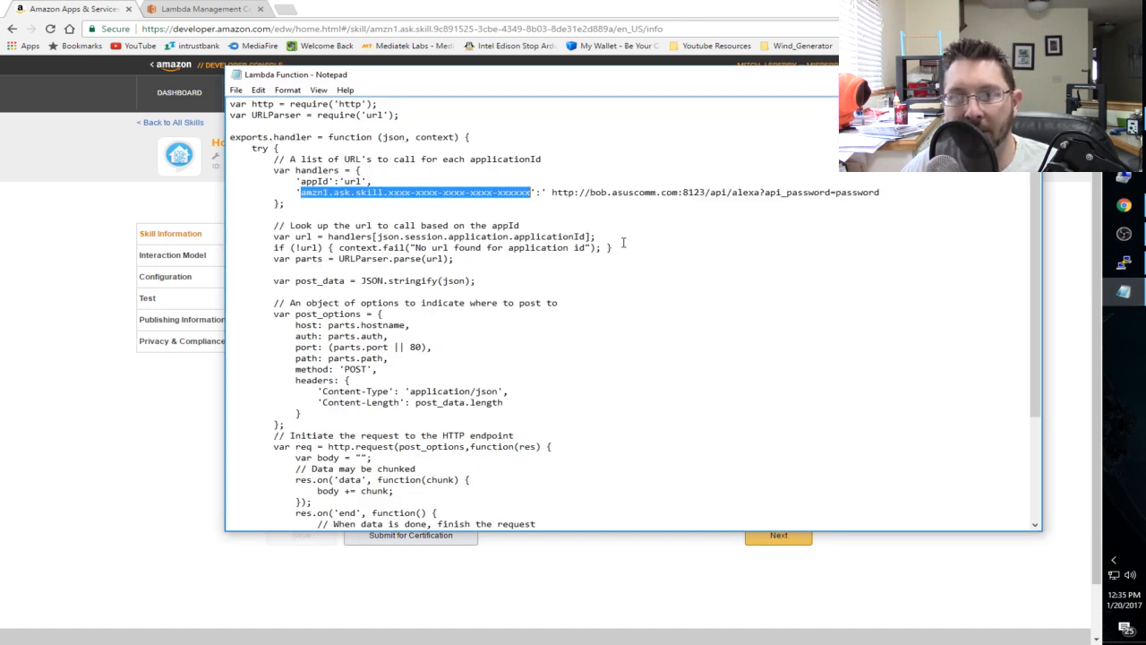
- Select all of the Lambda Function code in Notepad and switch to the HomeAssistant function's code in the AWS Lambda console
{"action": "left_click", "coordinate": [665, 242]}
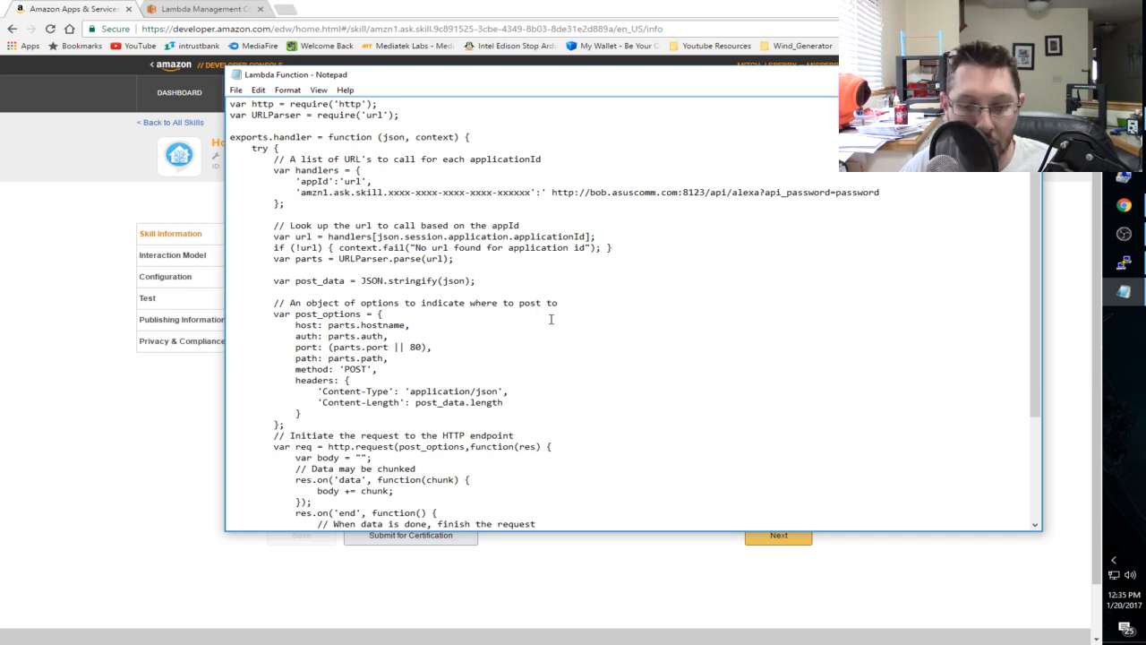
{"action": "key", "text": "ctrl+a"}
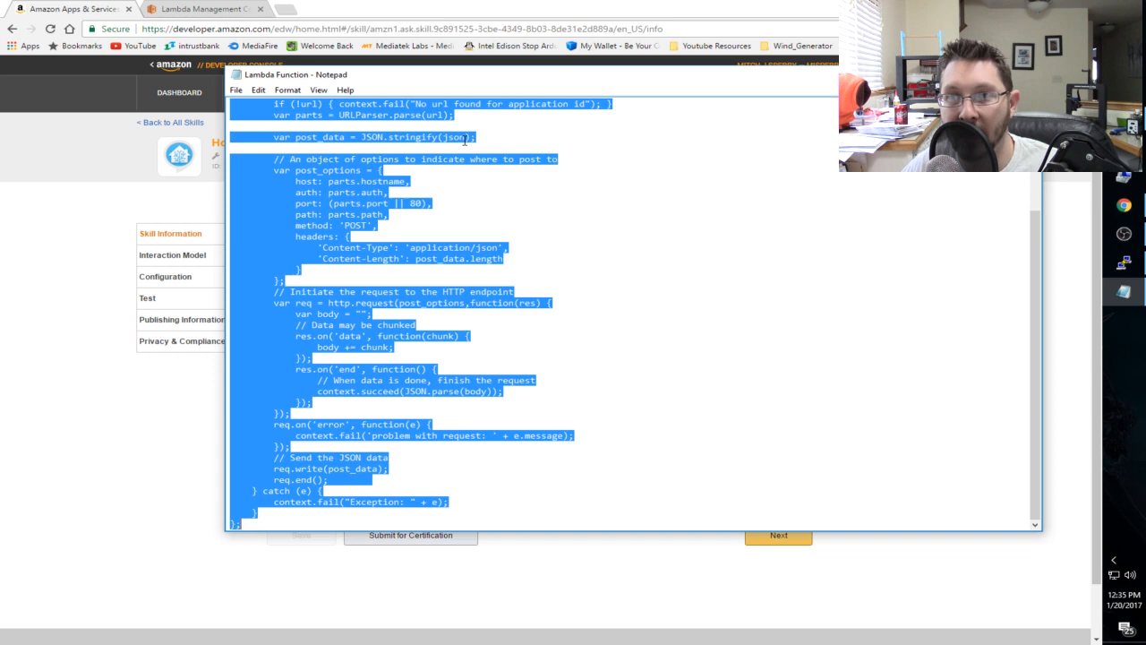
{"action": "left_click", "coordinate": [205, 9]}
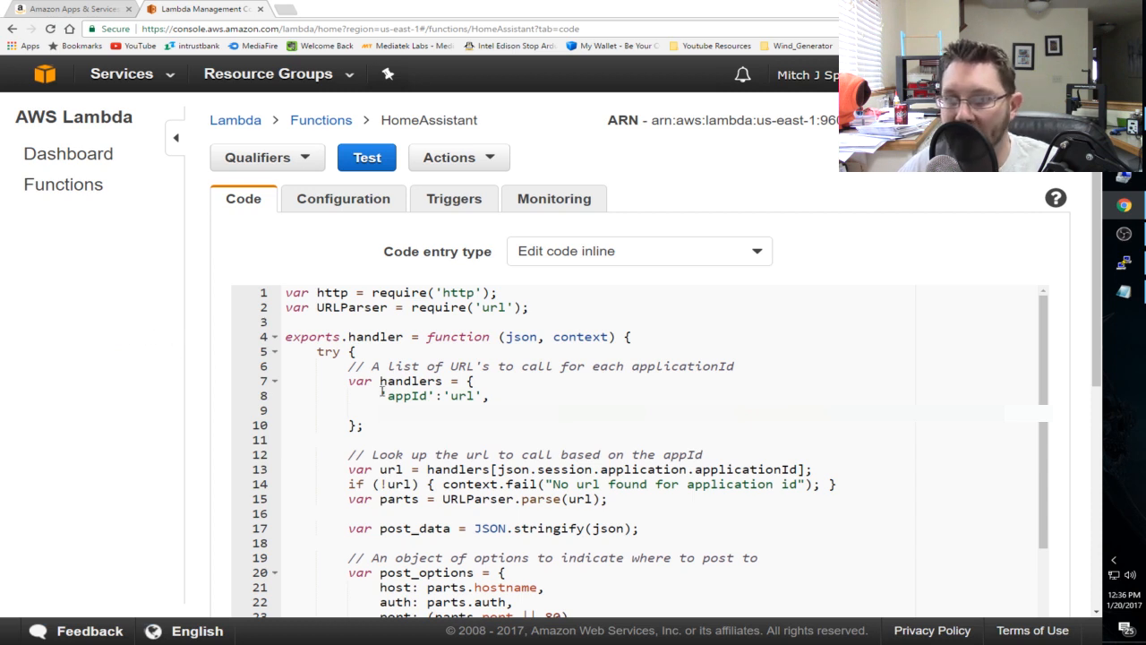
- Open the HomeAssistant function's configuration and expand its advanced settings
{"action": "left_click", "coordinate": [343, 201]}
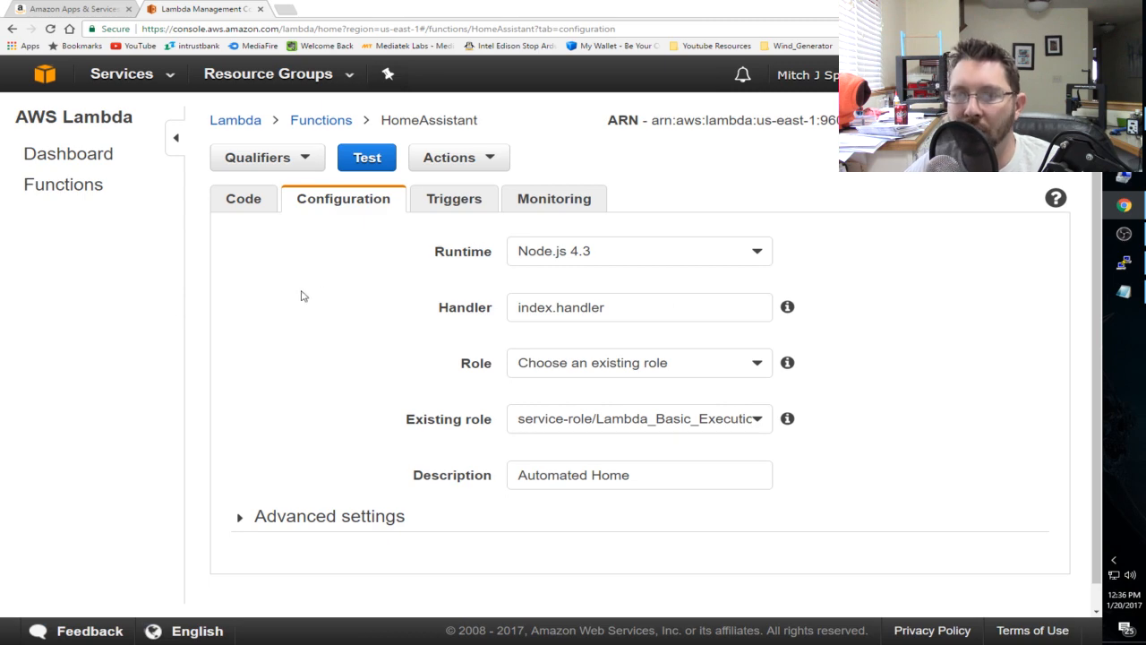
{"action": "left_click", "coordinate": [267, 517]}
{"action": "scroll", "coordinate": [296, 322], "scroll_direction": "down", "scroll_amount": 4}
{"action": "scroll", "coordinate": [287, 322], "scroll_direction": "up", "scroll_amount": 3}
{"action": "scroll", "coordinate": [530, 341], "scroll_direction": "up", "scroll_amount": 1}
{"action": "scroll", "coordinate": [824, 287], "scroll_direction": "down", "scroll_amount": 7}
{"action": "scroll", "coordinate": [882, 331], "scroll_direction": "up", "scroll_amount": 4}
{"action": "scroll", "coordinate": [880, 331], "scroll_direction": "up", "scroll_amount": 3}
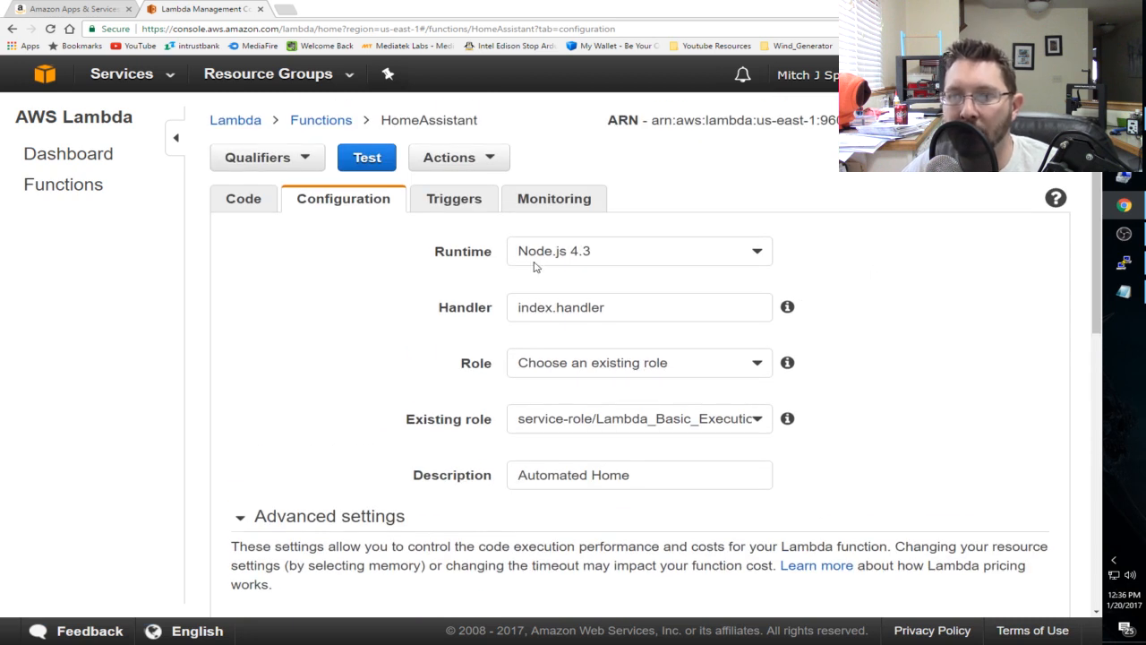
- Examine the available Runtime, Role and Existing role options without changing the function's selections
{"action": "left_click", "coordinate": [705, 251]}
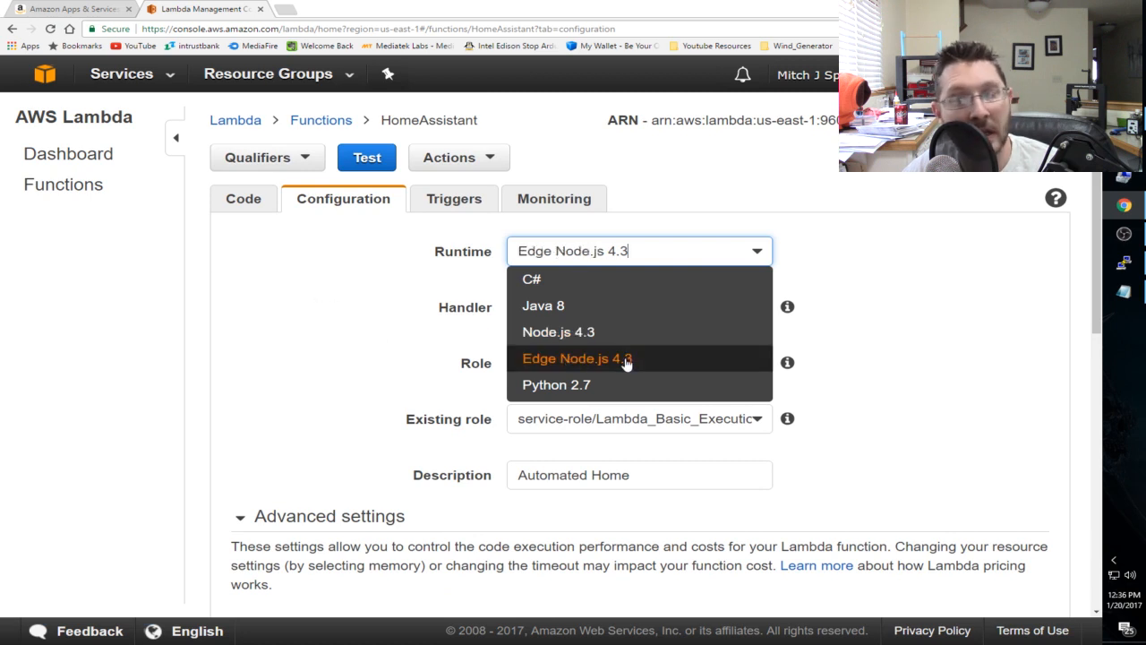
{"action": "left_click", "coordinate": [311, 308]}
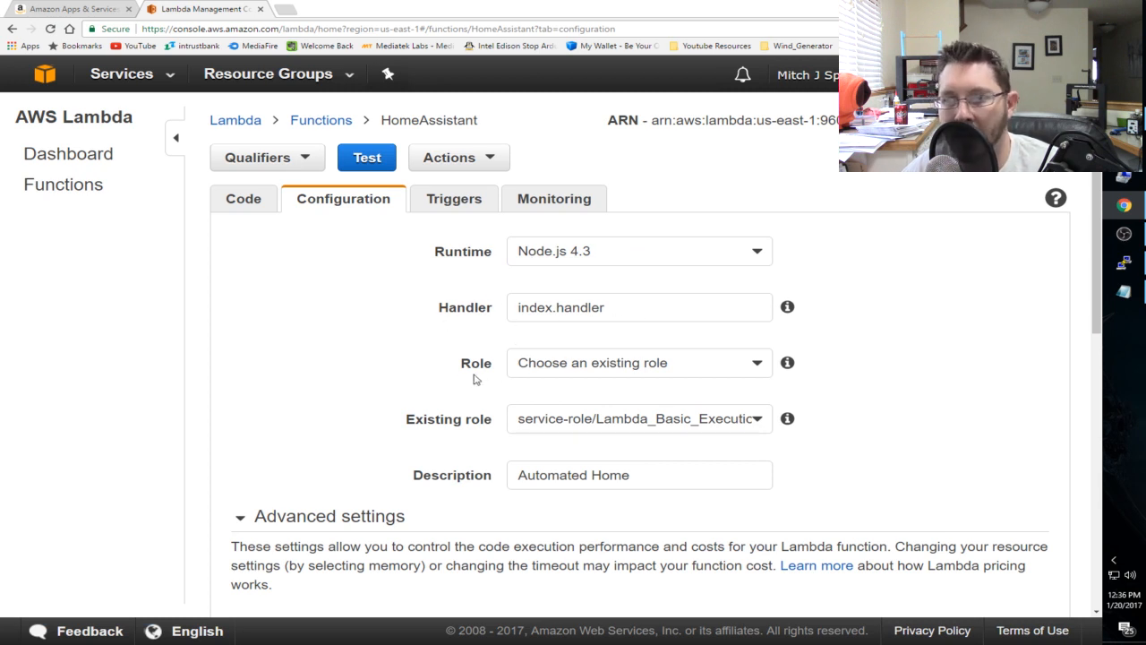
{"action": "left_click", "coordinate": [694, 371]}
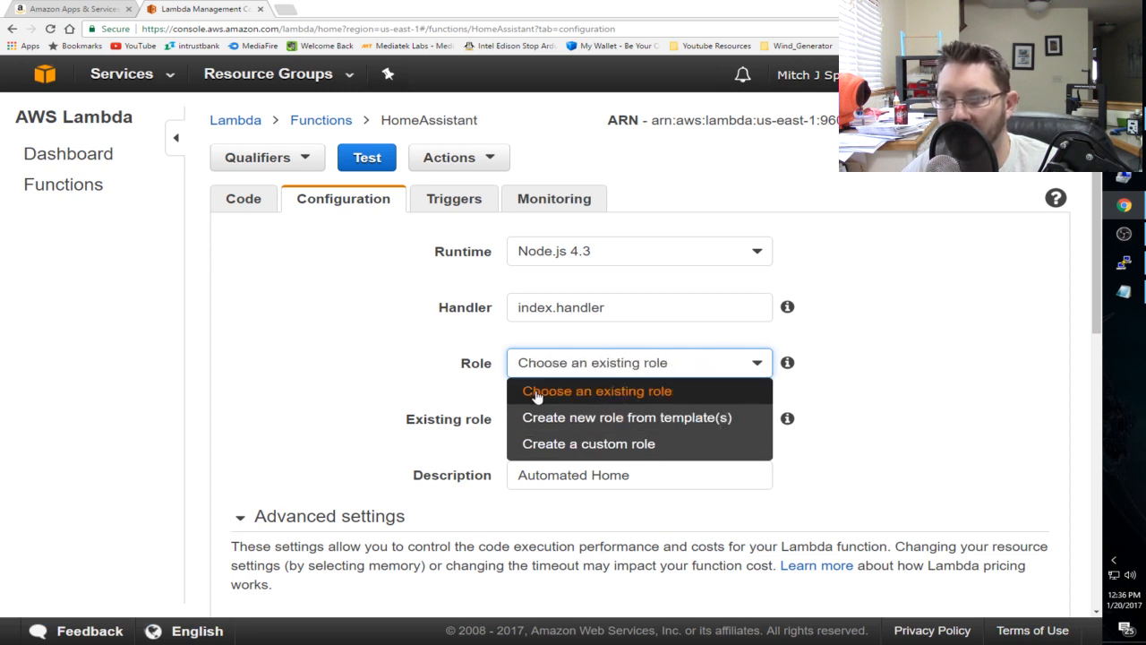
{"action": "left_click", "coordinate": [602, 444]}
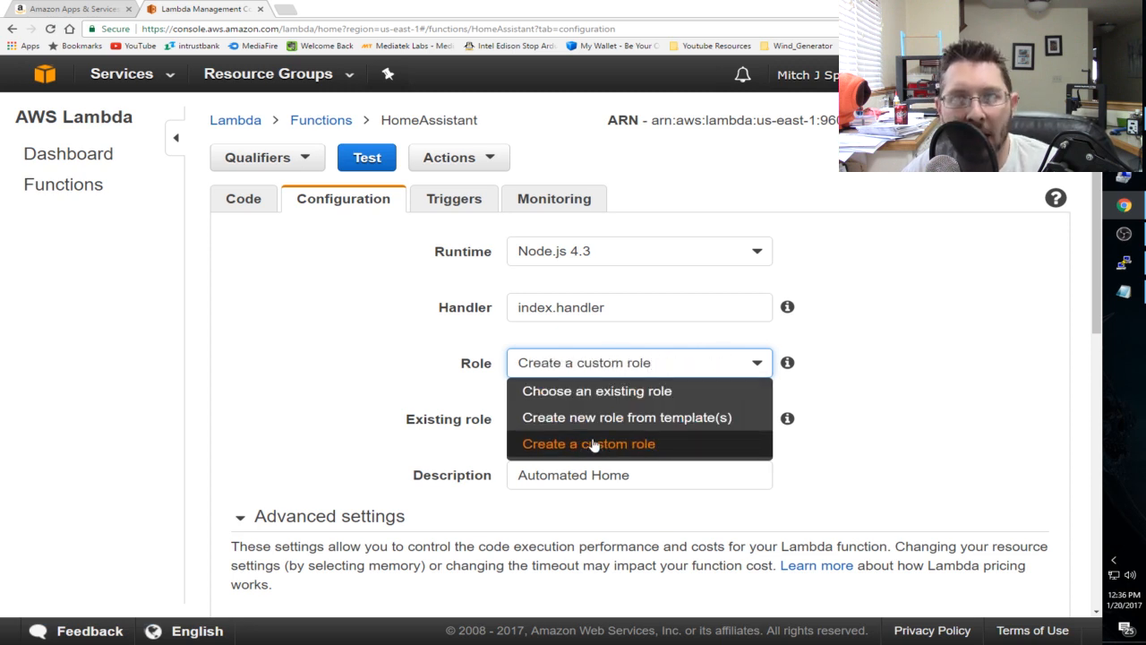
{"action": "left_click", "coordinate": [344, 350]}
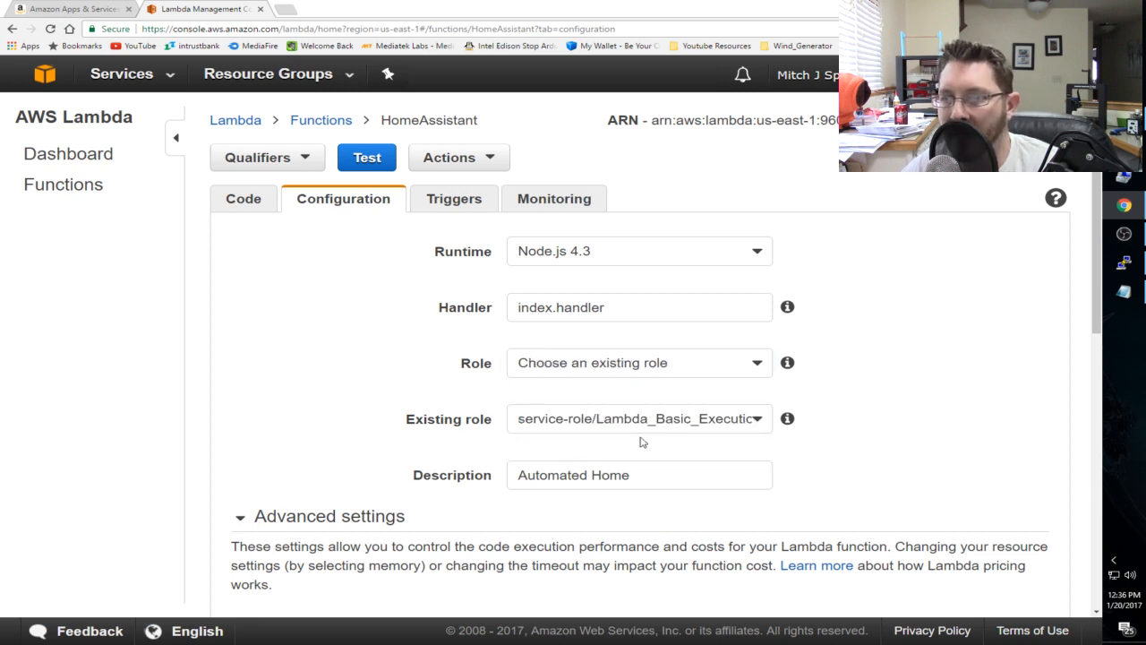
{"action": "left_click", "coordinate": [600, 429]}
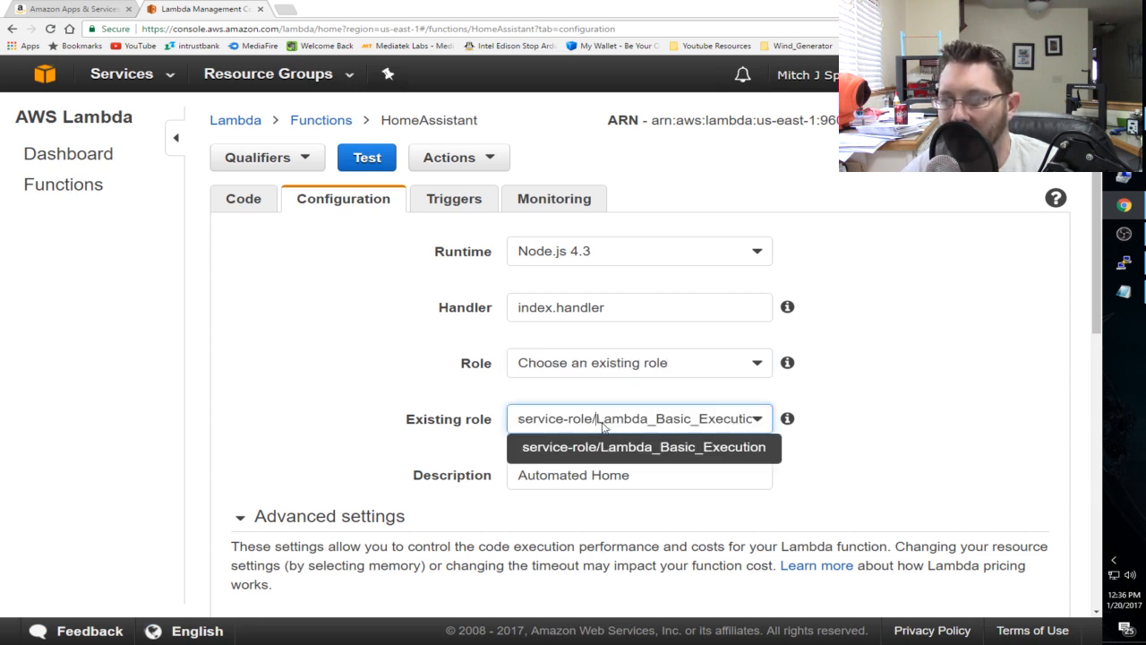
{"action": "left_click_drag", "start_coordinate": [703, 422], "coordinate": [784, 416]}
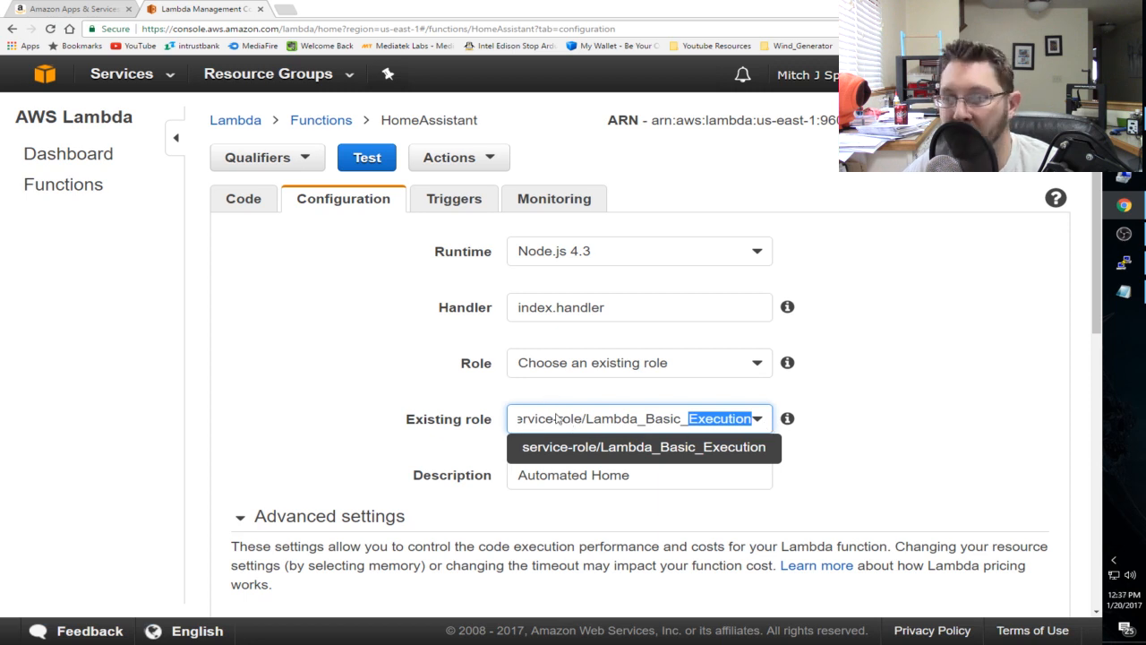
{"action": "left_click", "coordinate": [320, 364]}
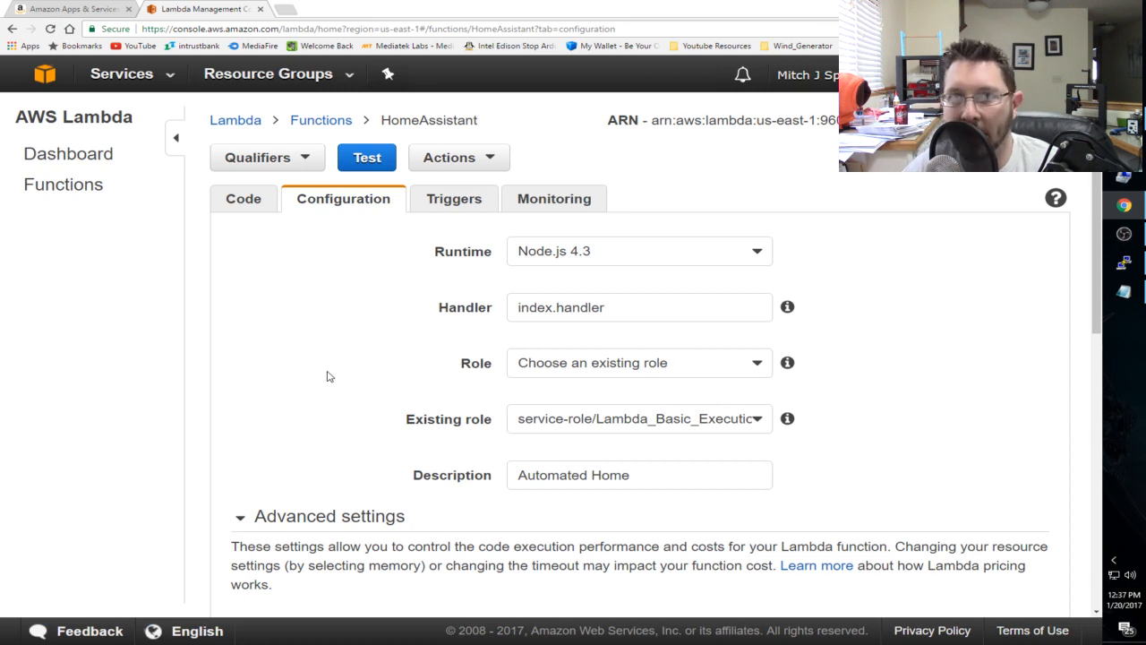
- Review the function's description and its advanced memory, timeout, DLQ resource, VPC and KMS key settings
{"action": "scroll", "coordinate": [306, 376], "scroll_direction": "down", "scroll_amount": 2}
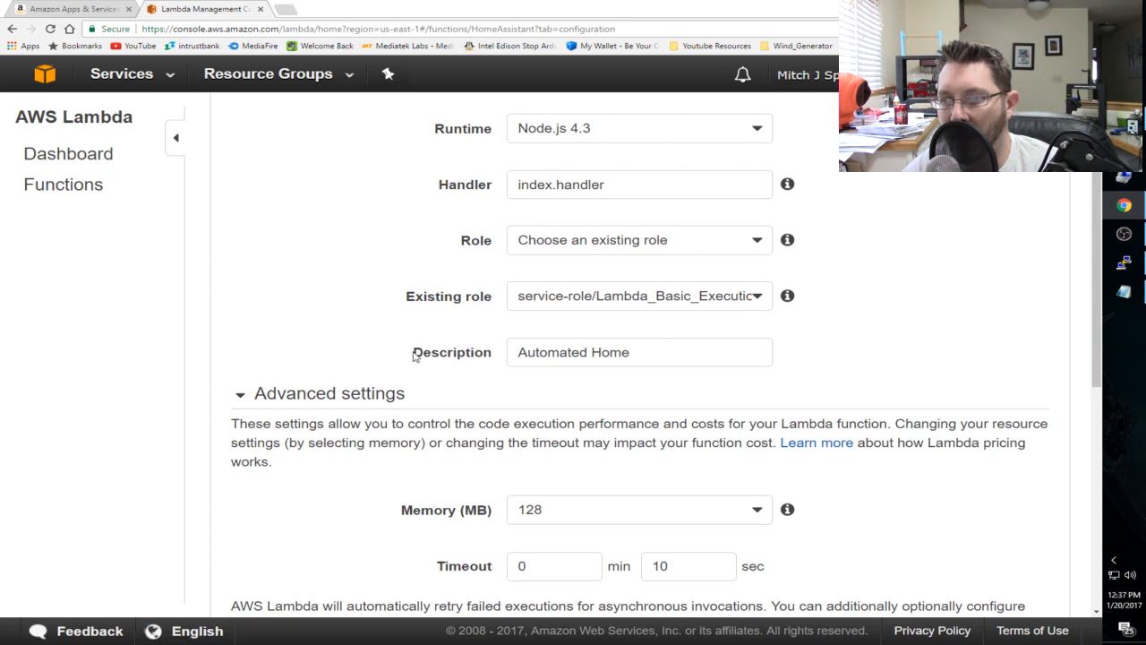
{"action": "scroll", "coordinate": [510, 307], "scroll_direction": "down", "scroll_amount": 4}
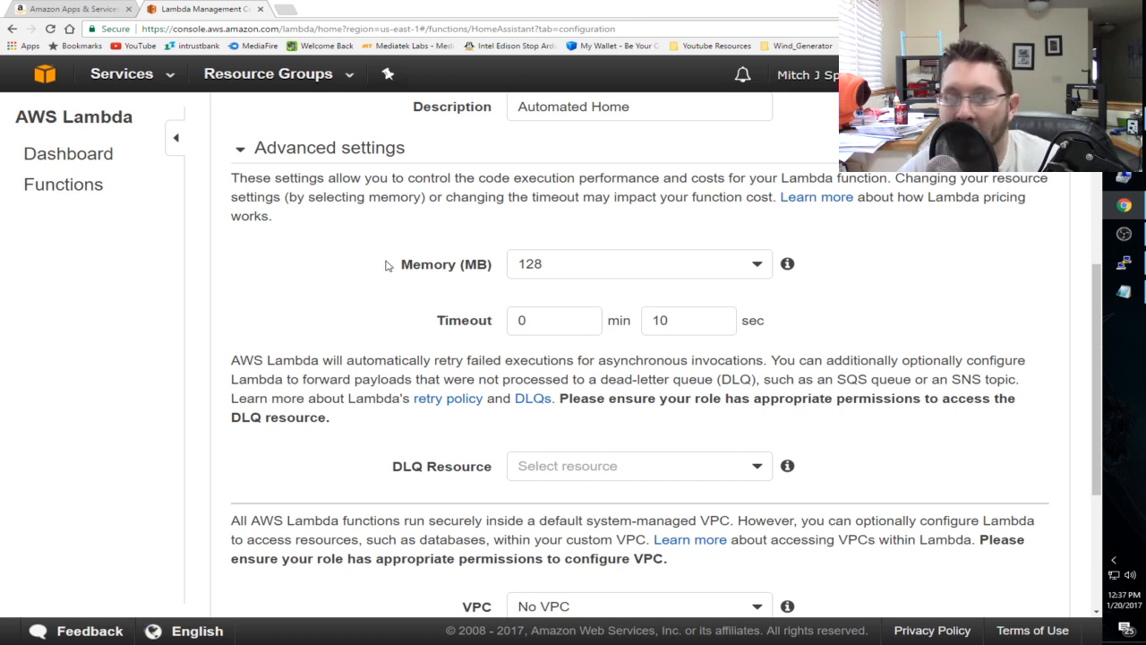
{"action": "scroll", "coordinate": [376, 253], "scroll_direction": "down", "scroll_amount": 2}
{"action": "scroll", "coordinate": [376, 252], "scroll_direction": "down", "scroll_amount": 1}
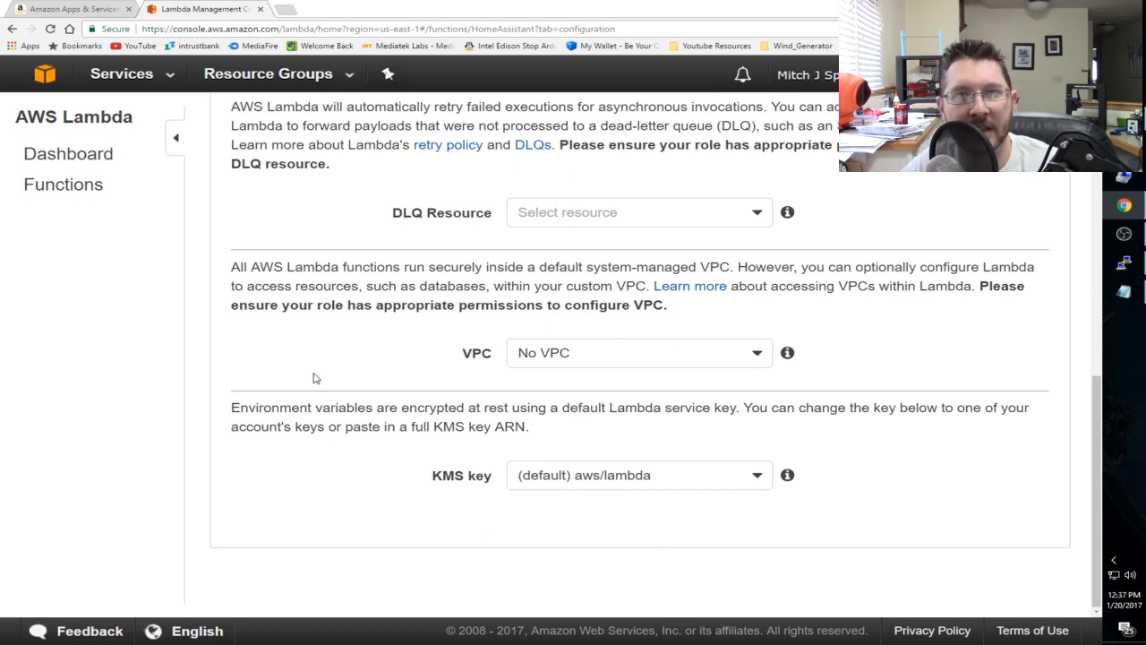
{"action": "scroll", "coordinate": [340, 359], "scroll_direction": "up", "scroll_amount": 7}
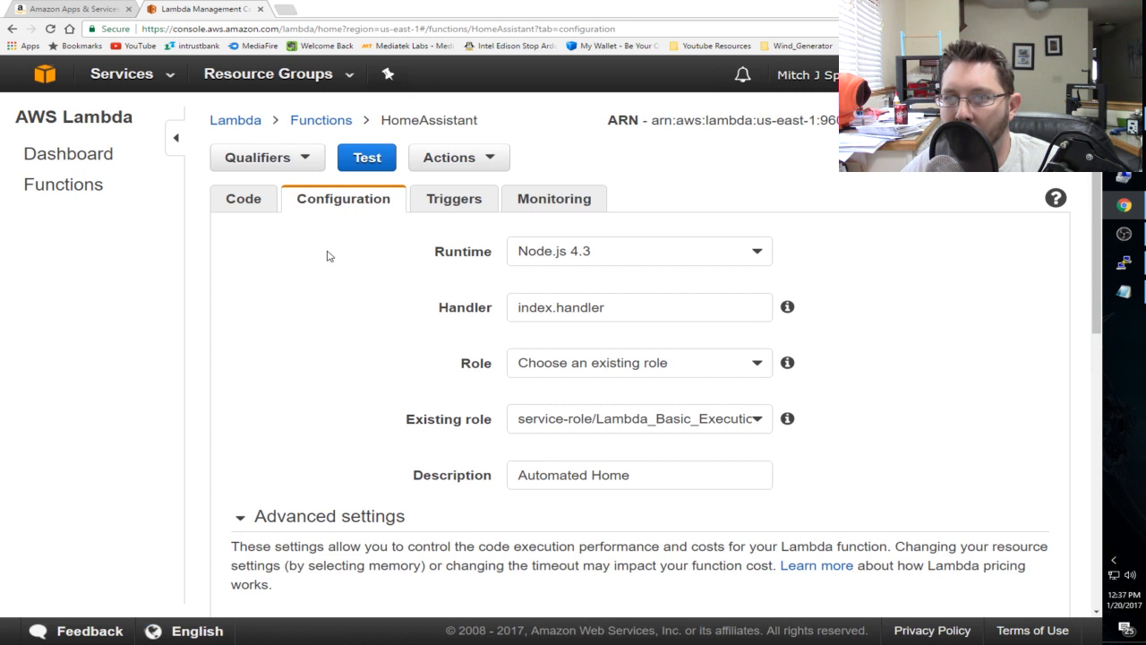
- Open the HomeAssistant function's triggers and review the trigger types offered without adding one
{"action": "left_click", "coordinate": [454, 199]}
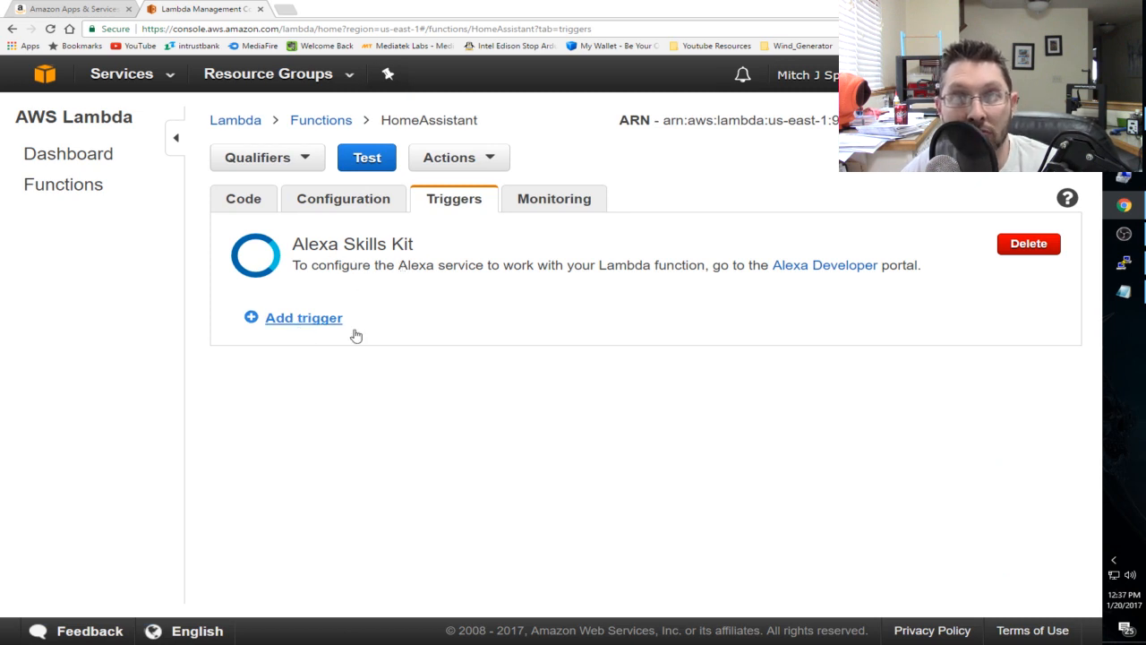
{"action": "left_click", "coordinate": [304, 318]}
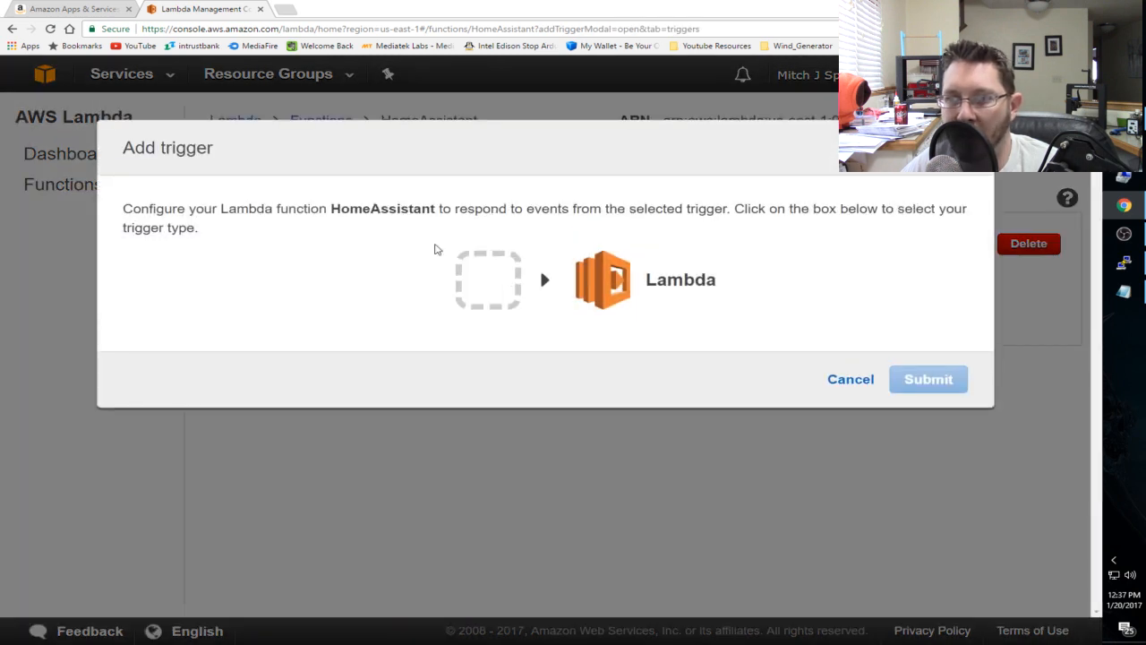
{"action": "left_click", "coordinate": [459, 285]}
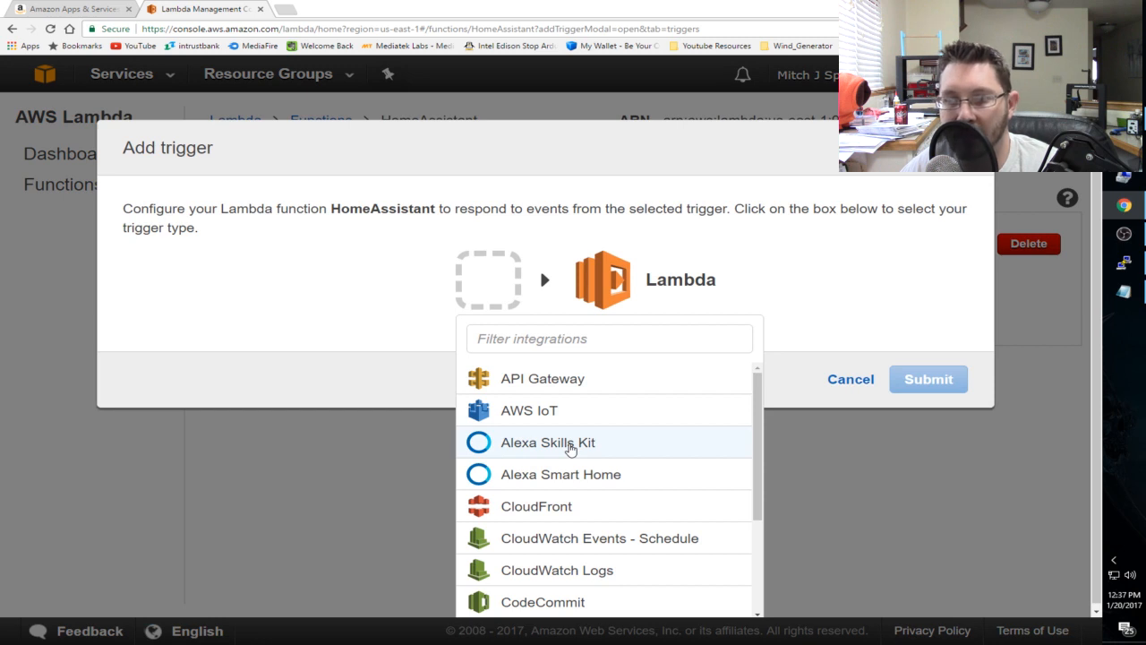
{"action": "left_click", "coordinate": [829, 301]}
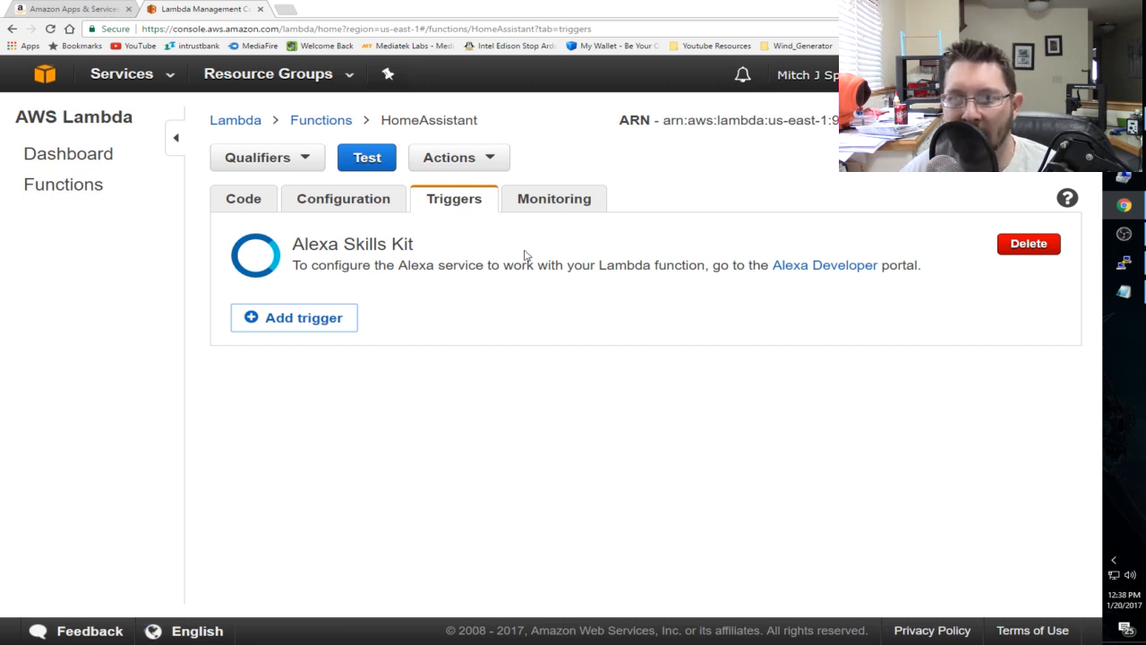
{"action": "left_click_drag", "start_coordinate": [296, 246], "coordinate": [418, 255]}
{"action": "left_click", "coordinate": [457, 288]}
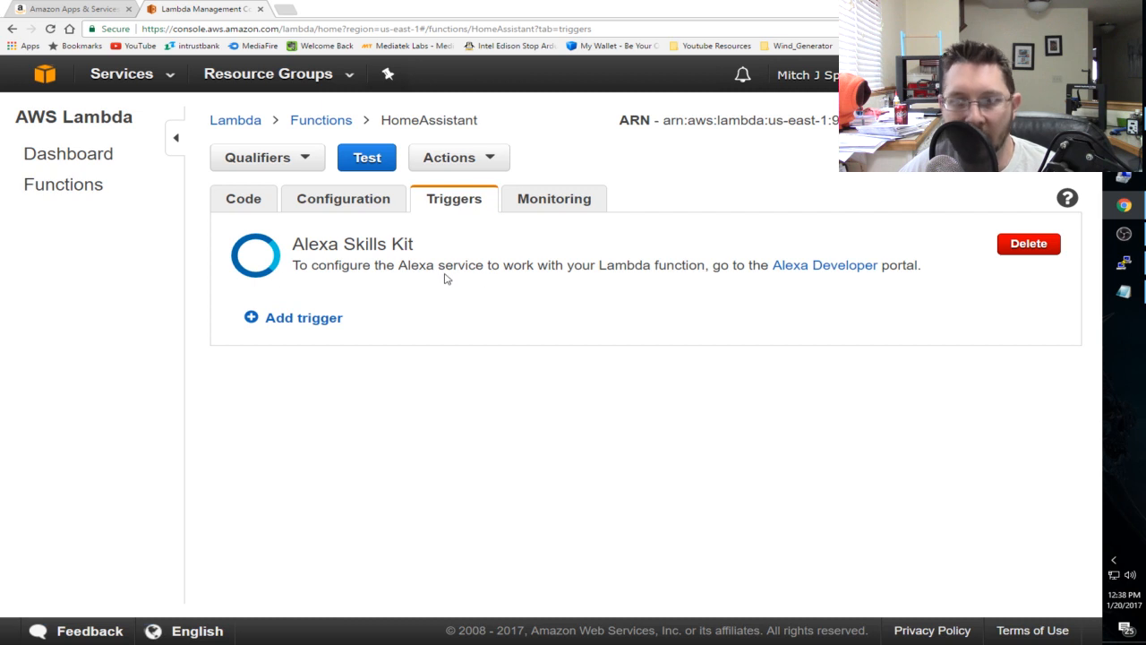
- Add an Alexa Skills Kit trigger to the HomeAssistant function and submit it
{"action": "left_click", "coordinate": [340, 320]}
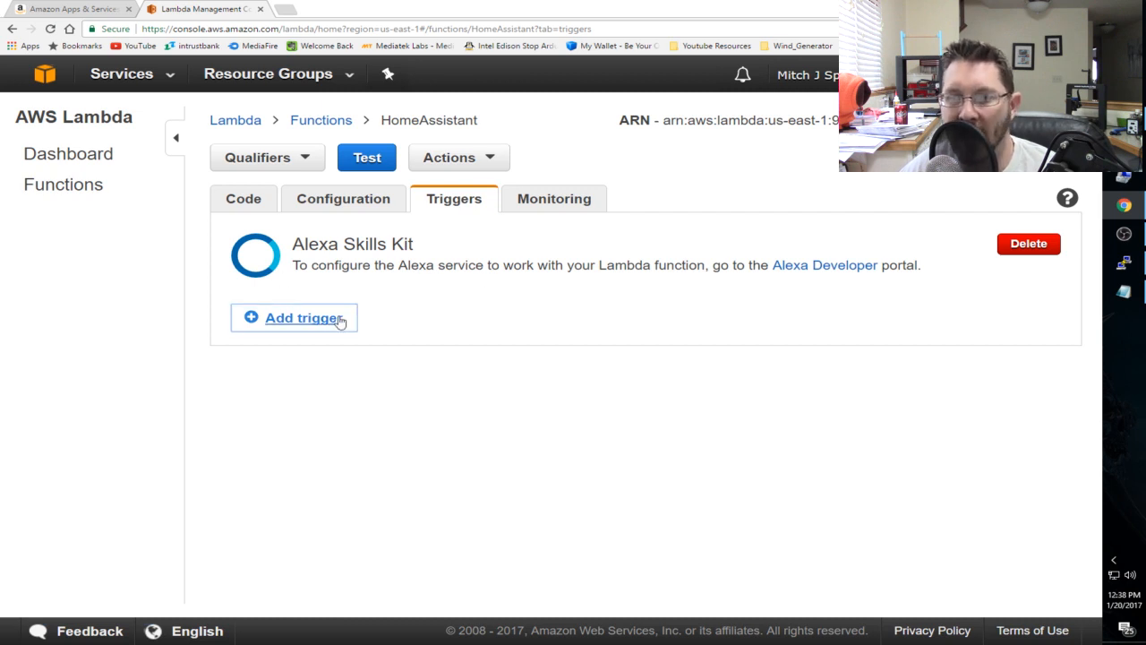
{"action": "left_click", "coordinate": [488, 276]}
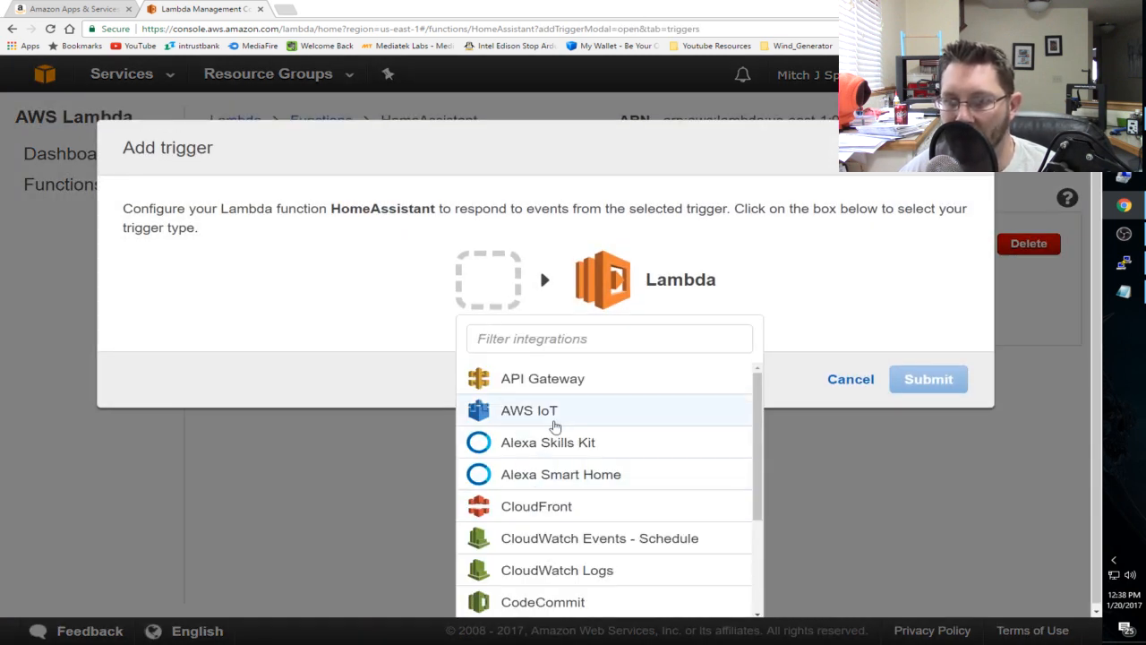
{"action": "left_click", "coordinate": [553, 445]}
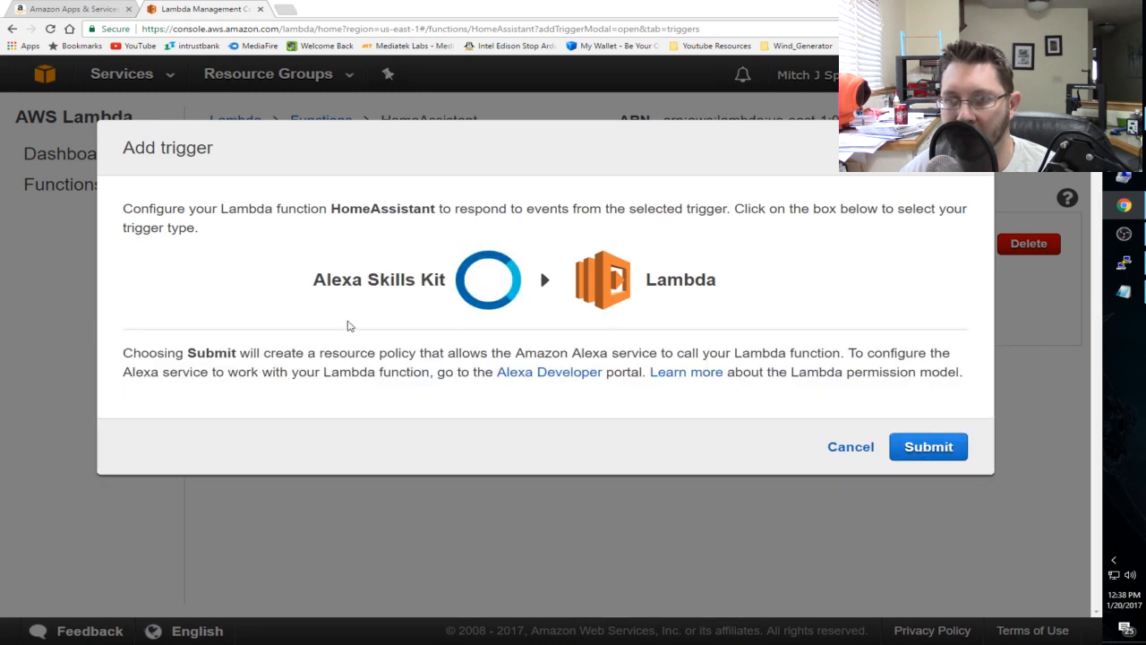
{"action": "left_click", "coordinate": [936, 448]}
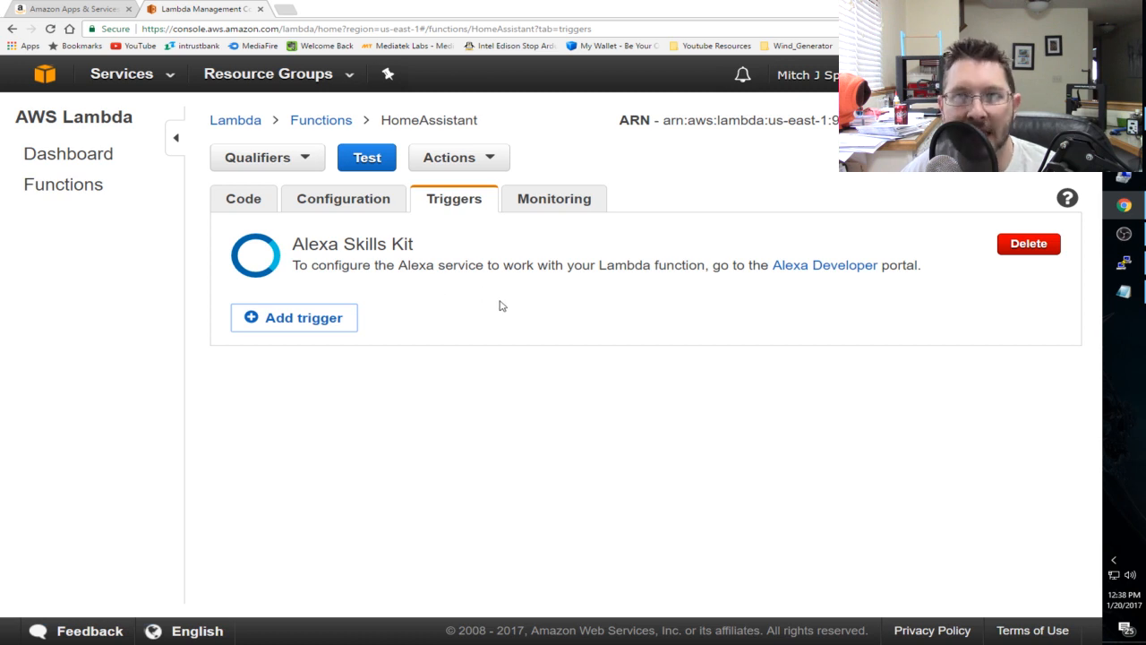
- View the function's CloudWatch metrics for the last 24 hours, comparing back with its triggers
{"action": "left_click", "coordinate": [560, 204]}
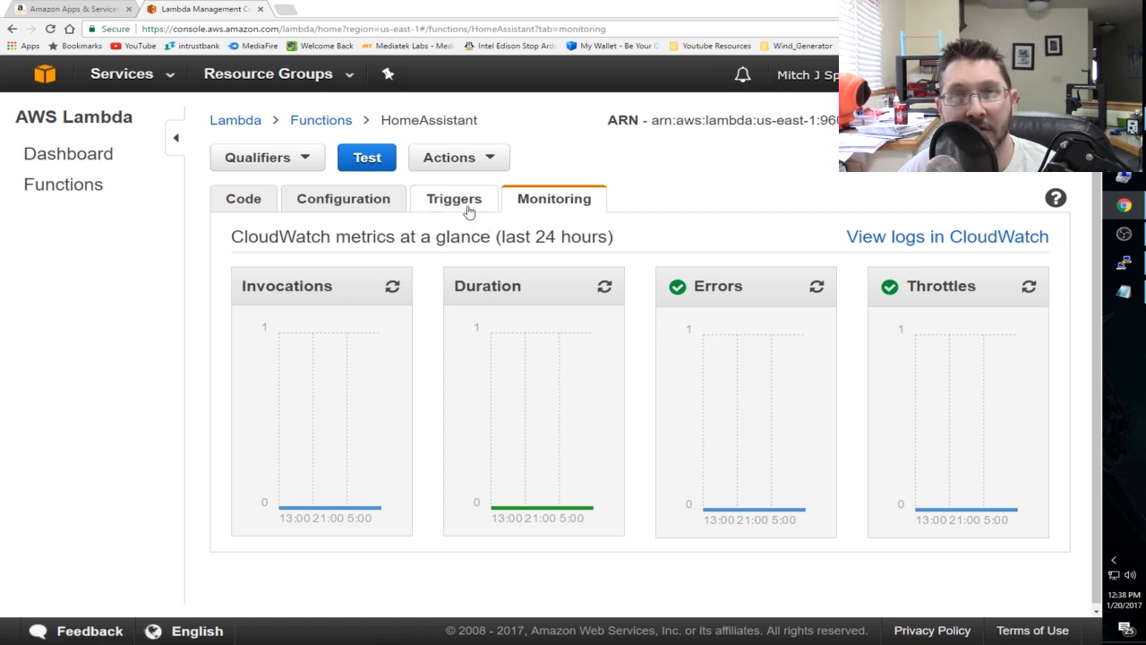
{"action": "left_click", "coordinate": [414, 203]}
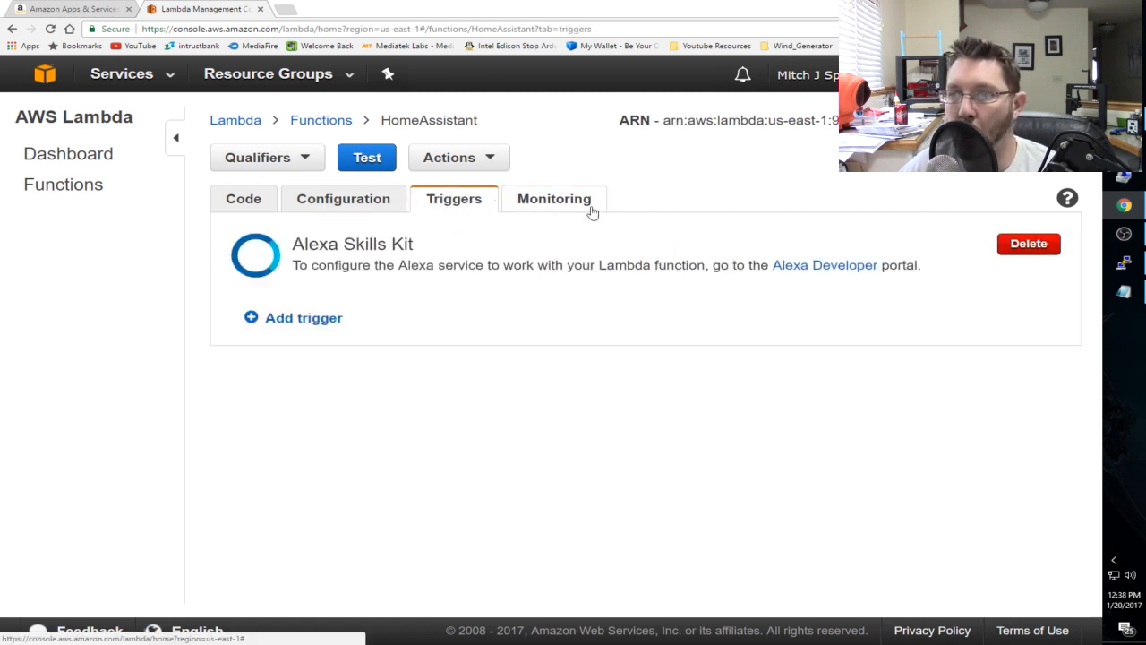
{"action": "left_click", "coordinate": [592, 212]}
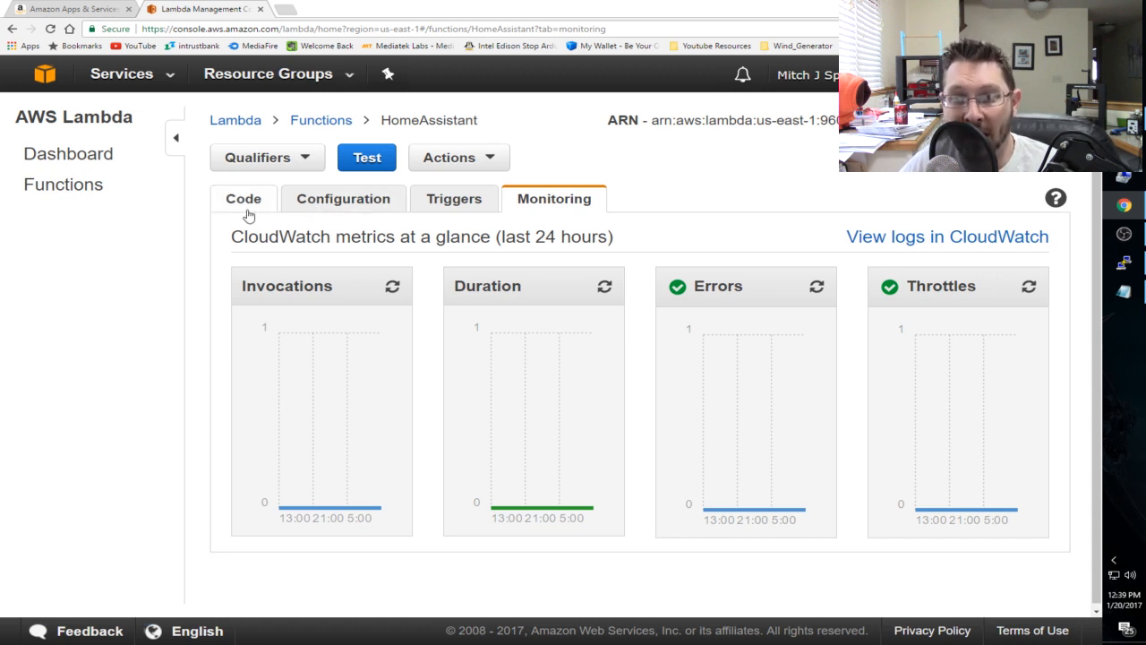
- Switch to the Lambda Function code in Notepad and highlight the amzn1.ask.skill application ID placeholder
{"action": "left_click", "coordinate": [1124, 292]}
{"action": "left_click", "coordinate": [469, 194]}
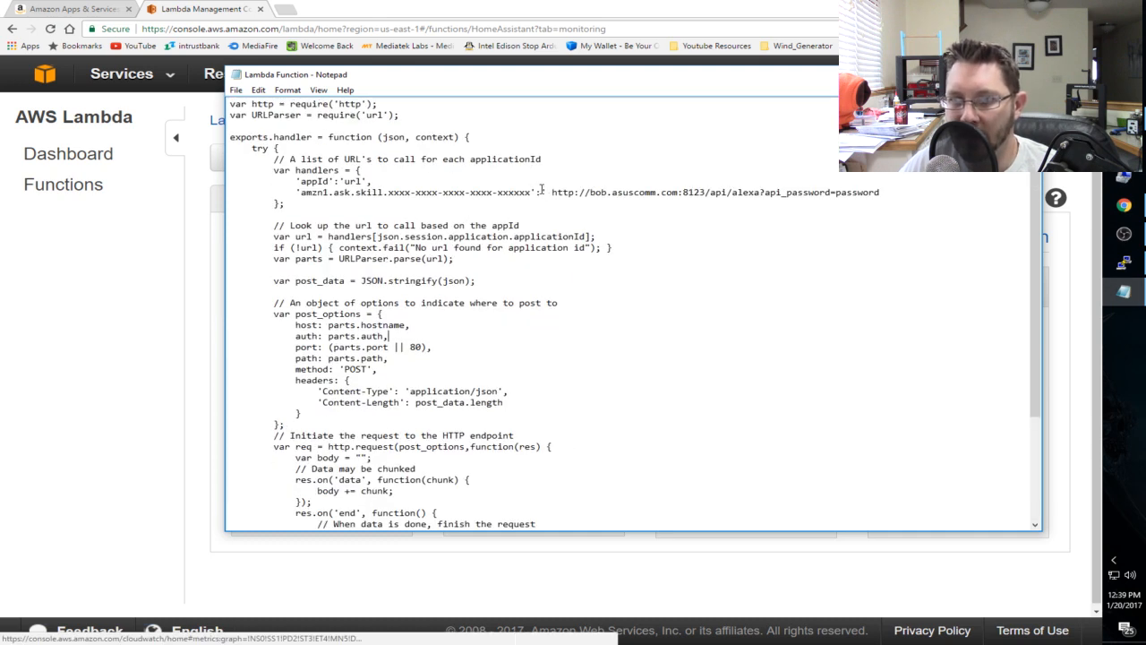
{"action": "left_click_drag", "start_coordinate": [527, 192], "coordinate": [302, 196]}
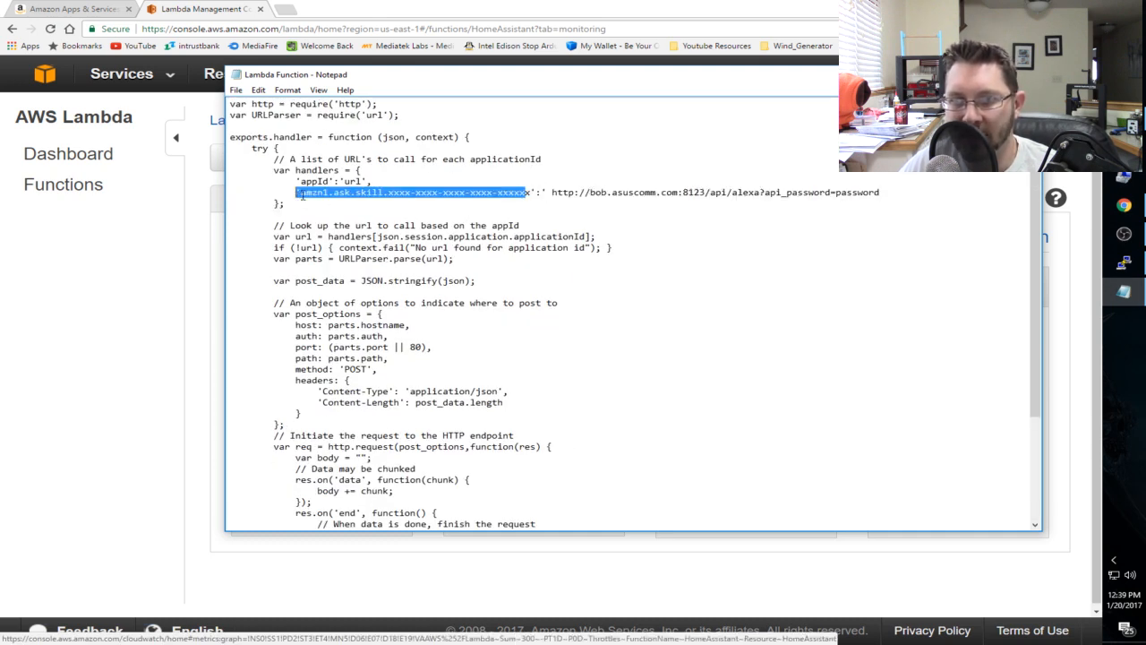
- Switch to the Home Assistant skill in the Amazon Developer Console and open its endpoint configuration
{"action": "left_click", "coordinate": [215, 12]}
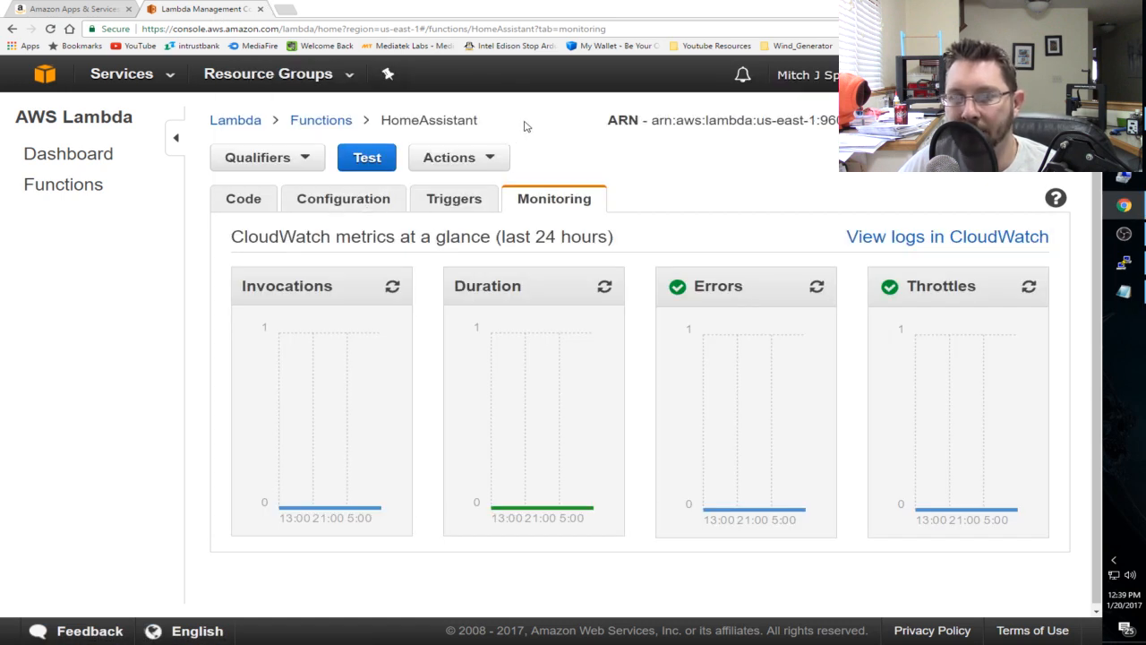
{"action": "left_click", "coordinate": [79, 9]}
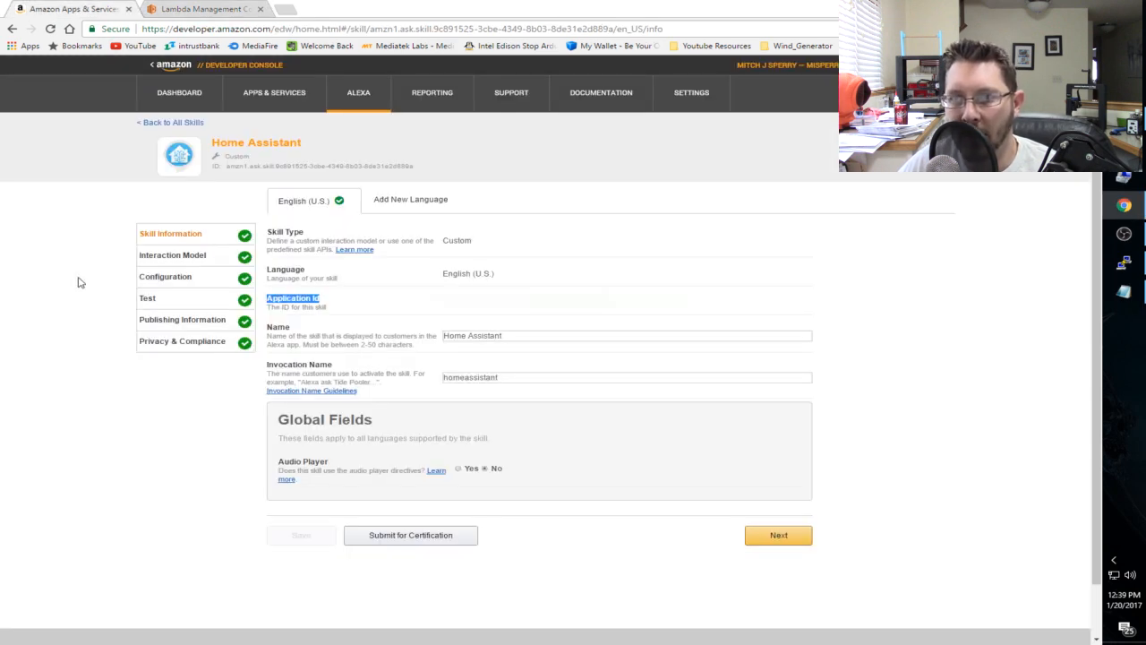
{"action": "left_click", "coordinate": [174, 277]}
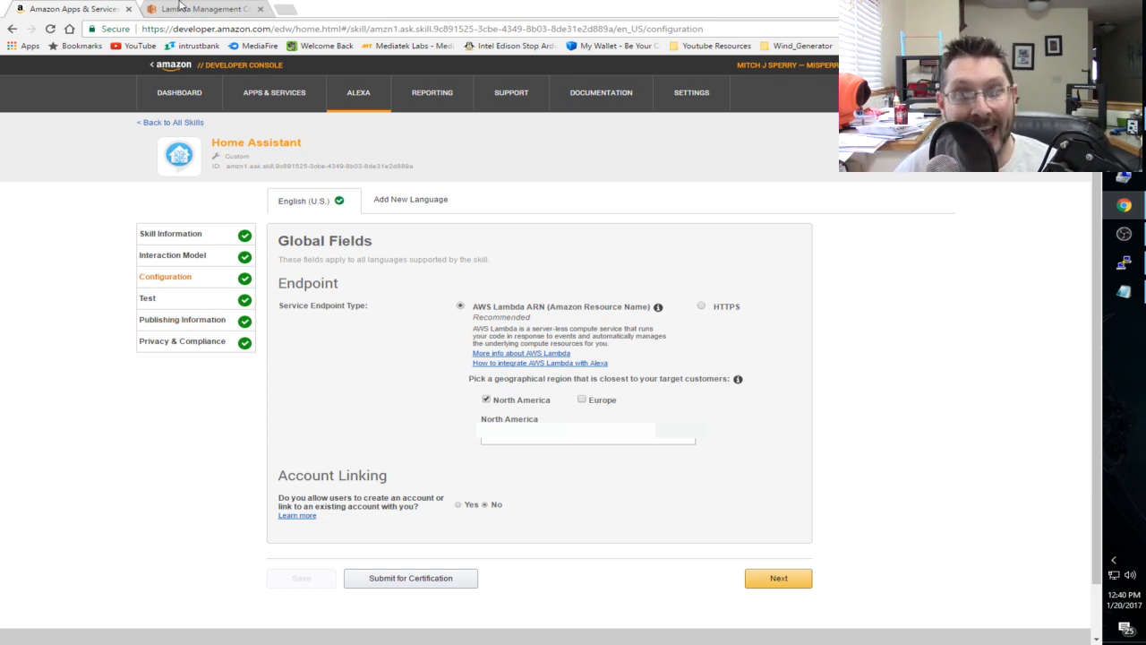
- Switch to the Lambda Function code in Notepad and delete bob.asuscomm from the handler URL
{"action": "left_click", "coordinate": [1124, 291]}
{"action": "left_click", "coordinate": [591, 193]}
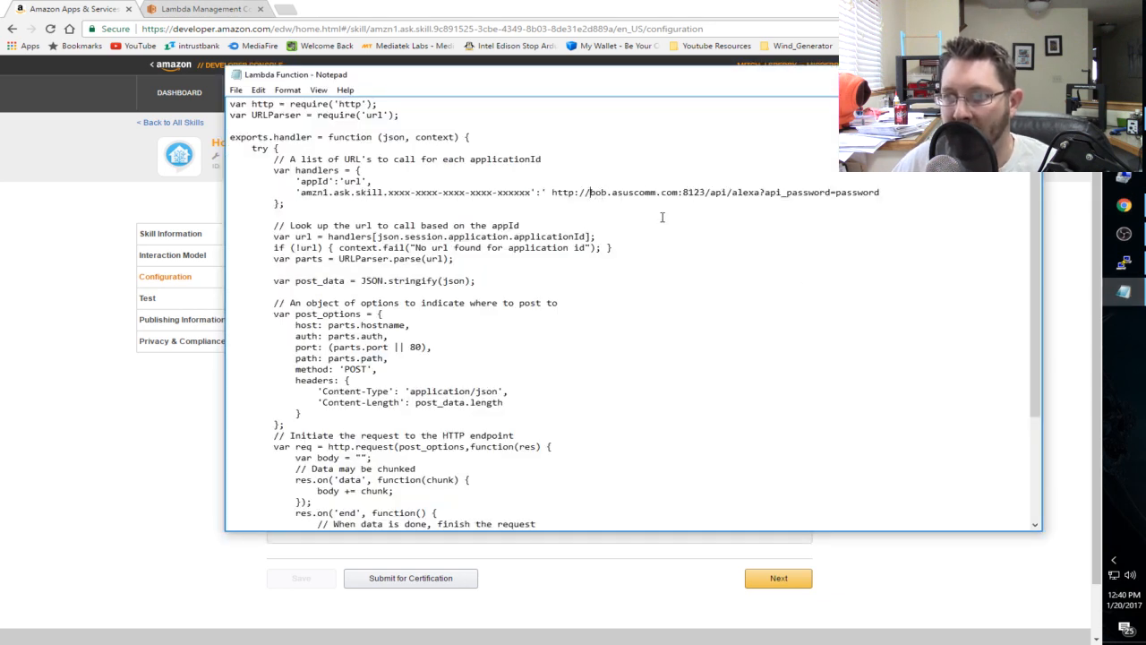
{"action": "key", "text": "Delete"}
{"action": "key", "text": "Delete"}
{"action": "key", "text": "Delete"}
{"action": "key", "text": "Delete"}
{"action": "key", "text": "Delete"}
{"action": "key", "text": "Delete"}
{"action": "key", "text": "Delete"}
{"action": "key", "text": "Delete"}
{"action": "key", "text": "Delete"}
{"action": "key", "text": "Delete"}
{"action": "key", "text": "Delete"}
{"action": "key", "text": "Delete"}
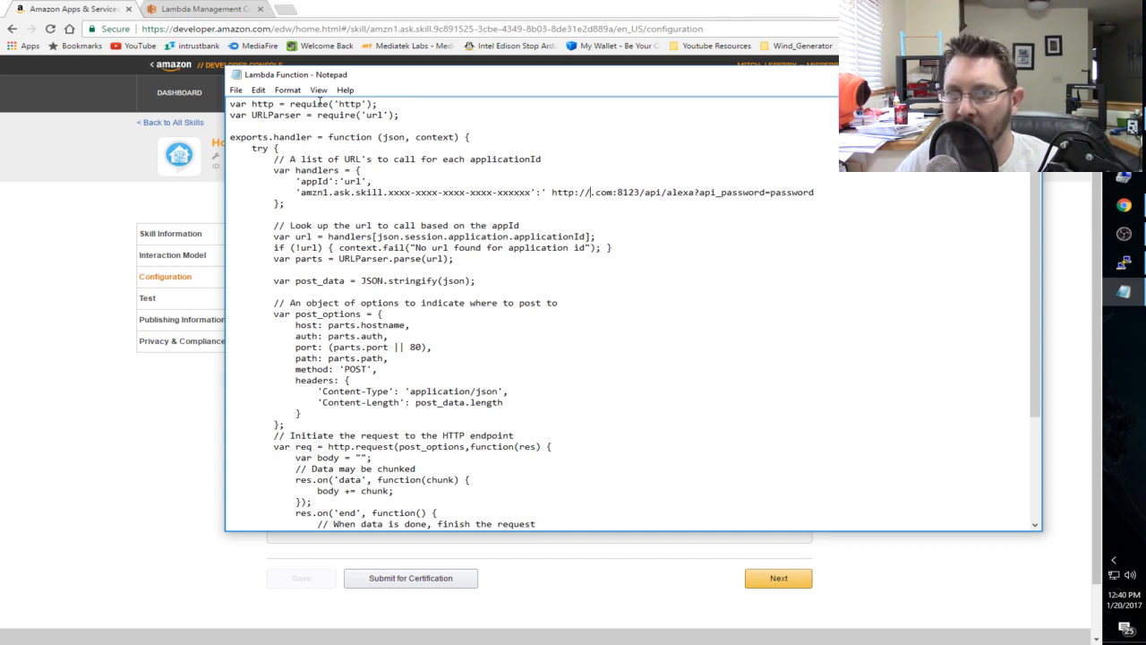
- Enlarge the font of the Lambda Function text and reposition the Notepad window
{"action": "key", "text": "ctrl+a"}
{"action": "left_click", "coordinate": [258, 90]}
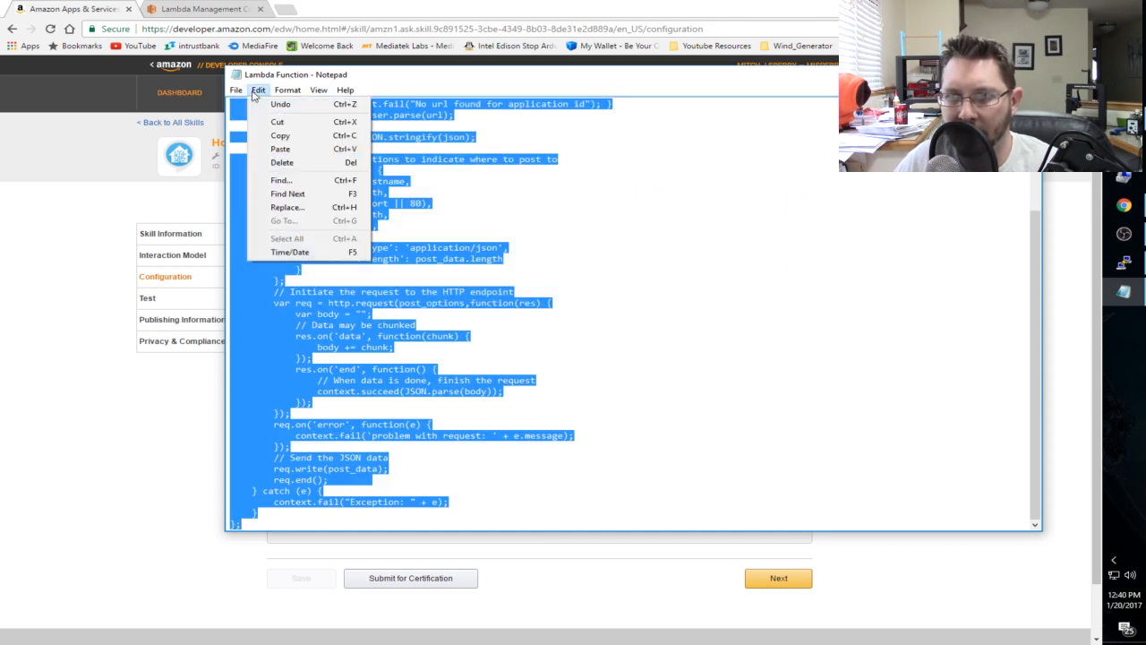
{"action": "mouse_move", "coordinate": [238, 95]}
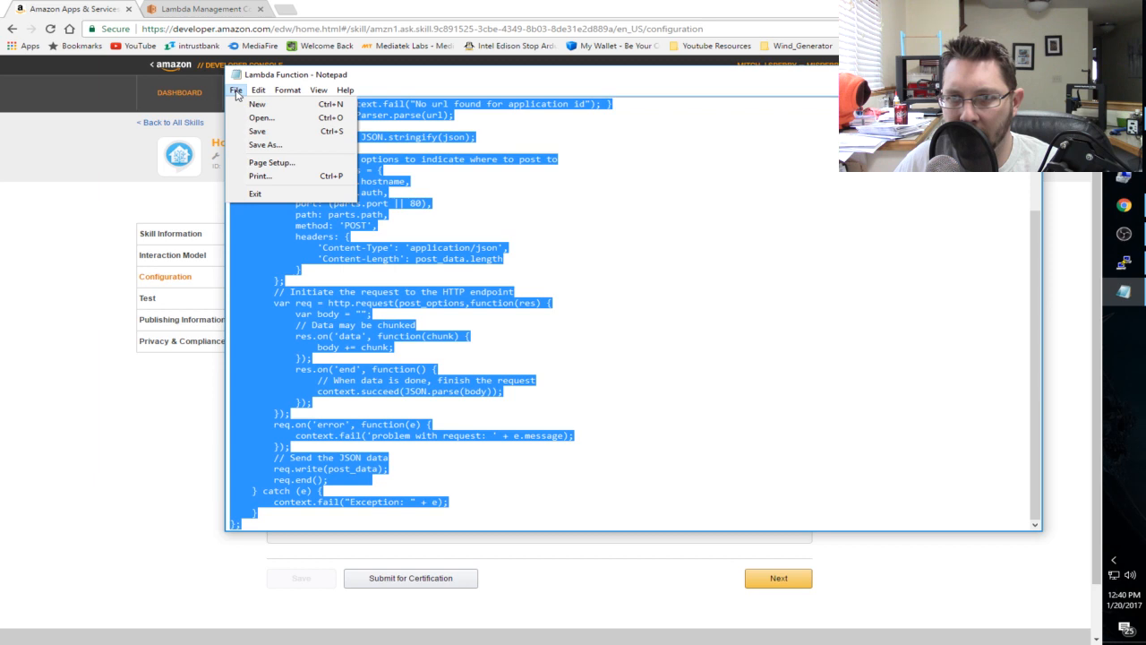
{"action": "left_click", "coordinate": [296, 118]}
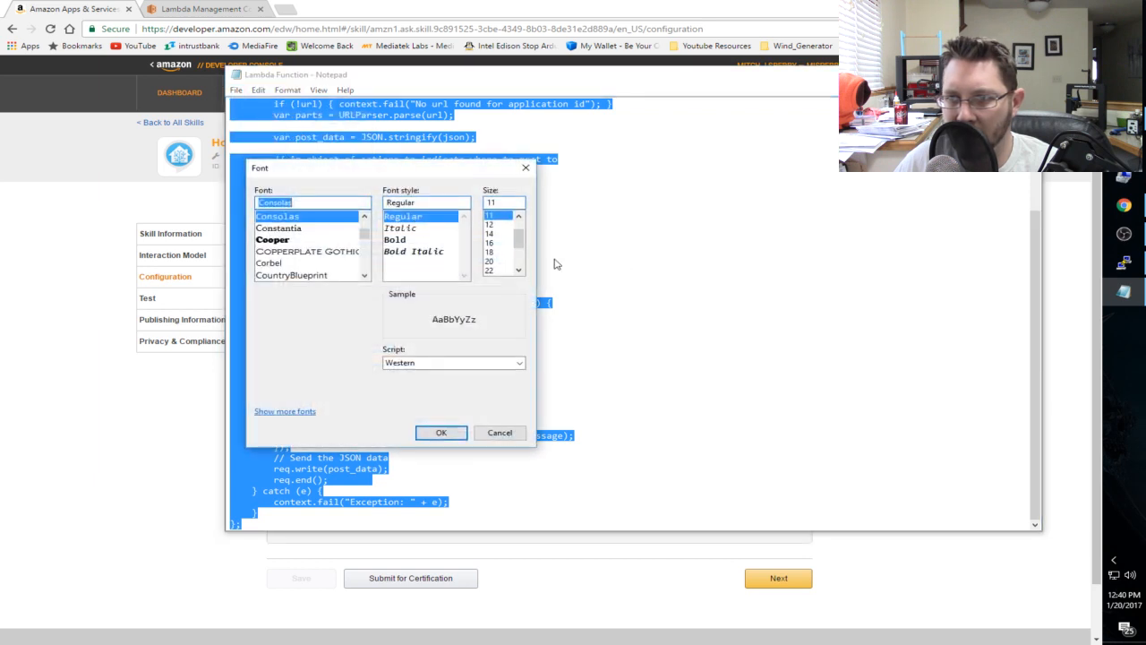
{"action": "left_click", "coordinate": [491, 261]}
{"action": "left_click", "coordinate": [441, 432]}
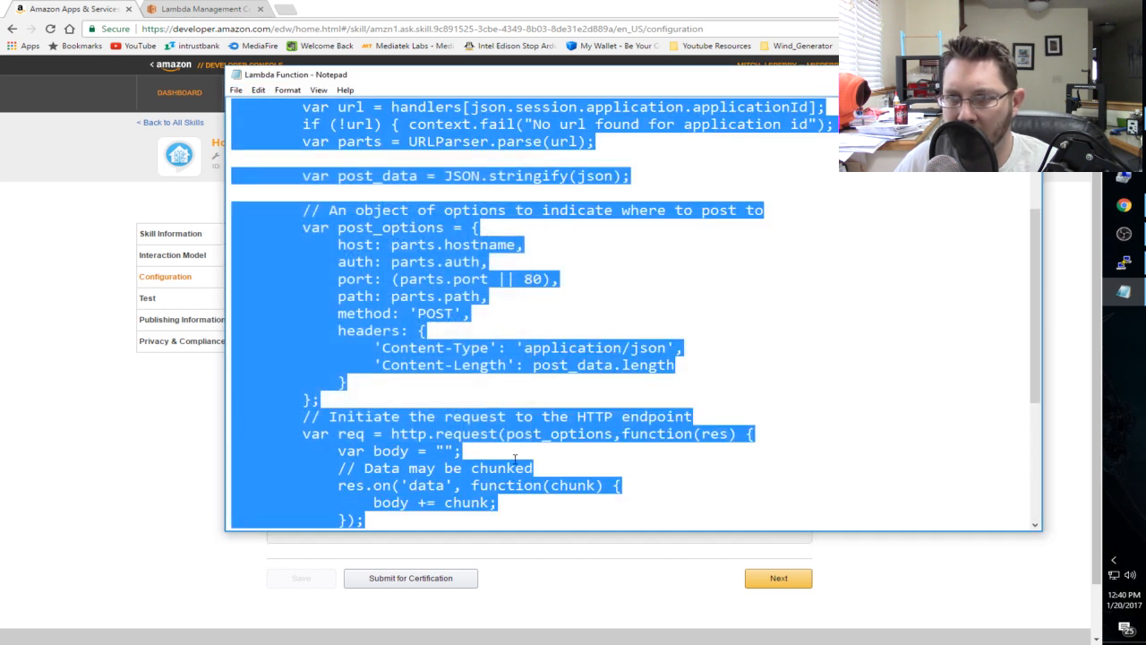
{"action": "left_click_drag", "start_coordinate": [579, 77], "coordinate": [448, 153]}
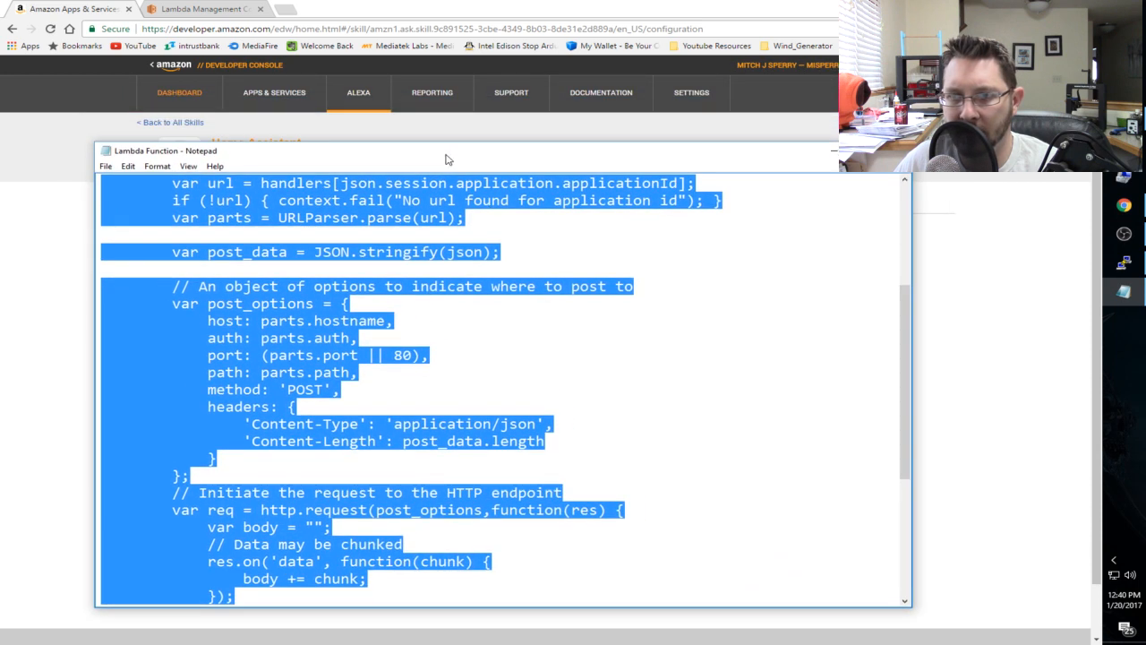
- Highlight the skill application ID placeholder in the handlers entry of the code
{"action": "scroll", "coordinate": [416, 376], "scroll_direction": "up", "scroll_amount": 5}
{"action": "left_click_drag", "start_coordinate": [407, 324], "coordinate": [287, 340]}
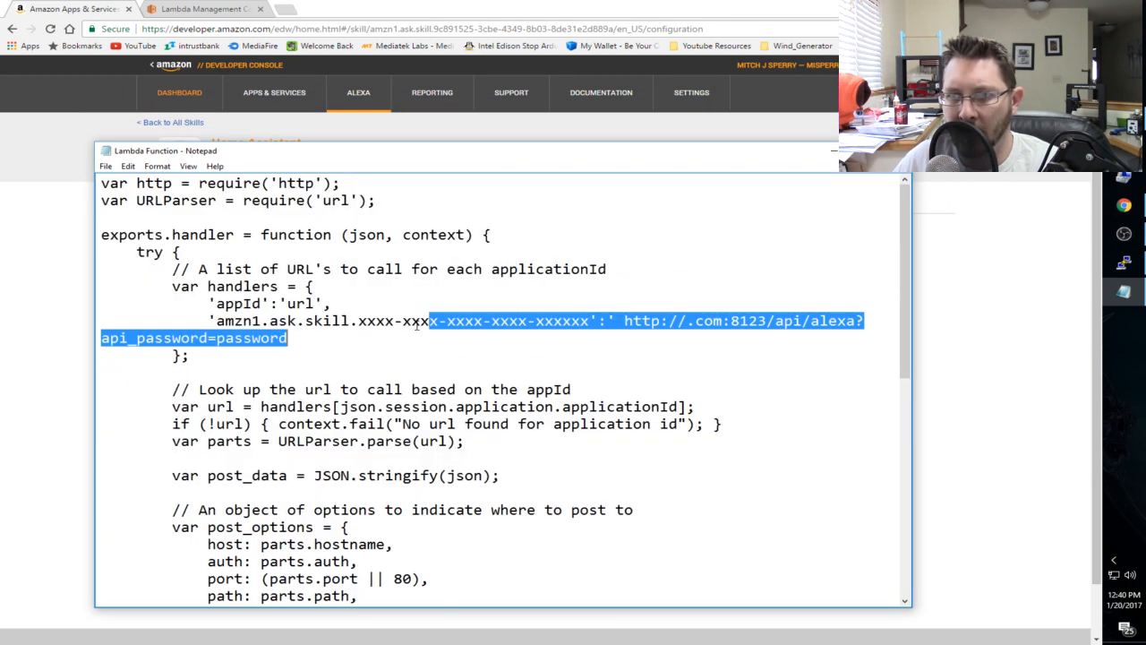
{"action": "left_click", "coordinate": [288, 321]}
{"action": "left_click_drag", "start_coordinate": [218, 321], "coordinate": [590, 321]}
- Remove the remaining .com from the handler URL, leaving the host before port 8123 empty
{"action": "left_click", "coordinate": [688, 321]}
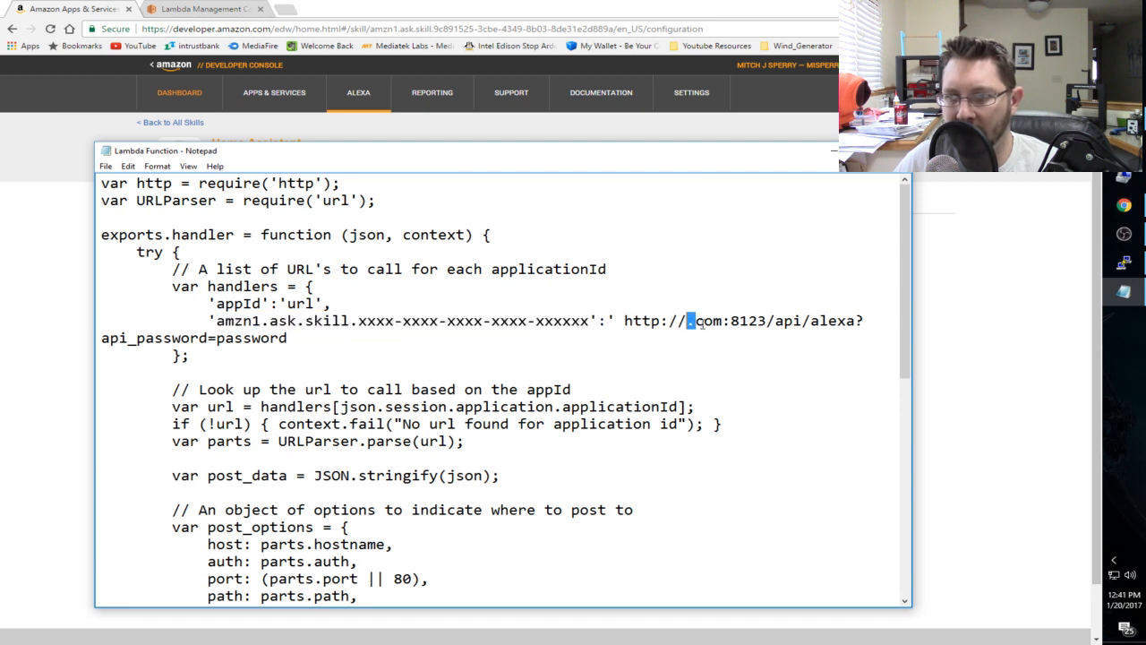
{"action": "key", "text": "Delete"}
{"action": "key", "text": "Delete"}
{"action": "key", "text": "Delete"}
{"action": "key", "text": "Delete"}
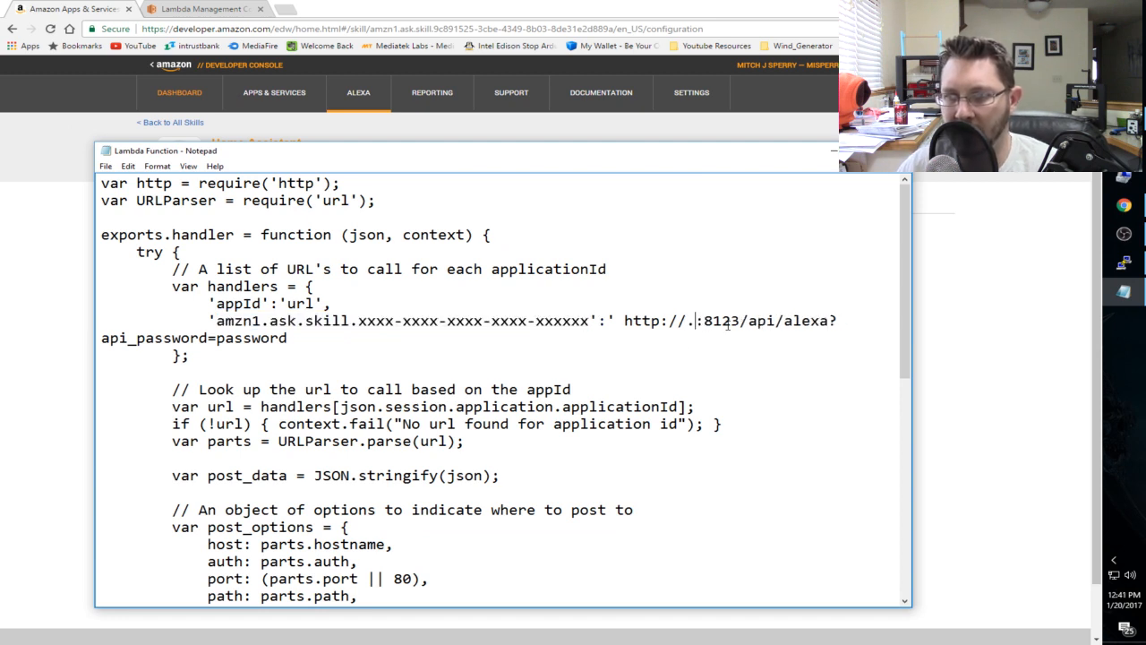
{"action": "type", "text": "192"}
{"action": "key", "text": "BackSpace"}
{"action": "key", "text": "BackSpace"}
{"action": "key", "text": "BackSpace"}
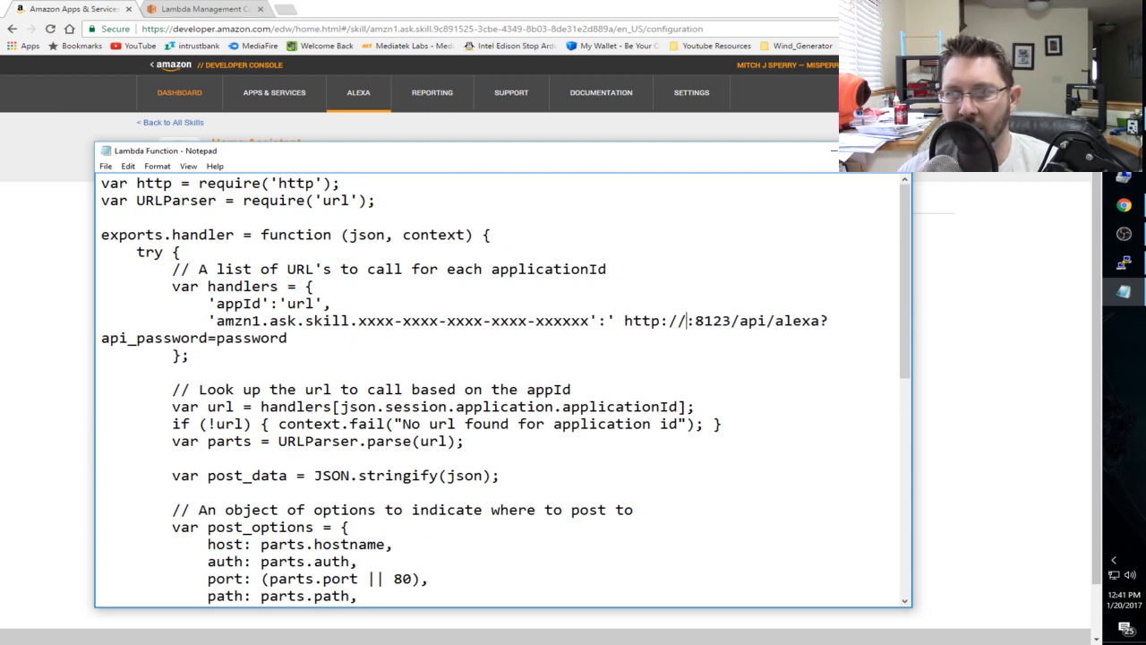
- Enter 64.105.15.26 as the handler URL's host and remove the space before http
{"action": "type", "text": ".105"}
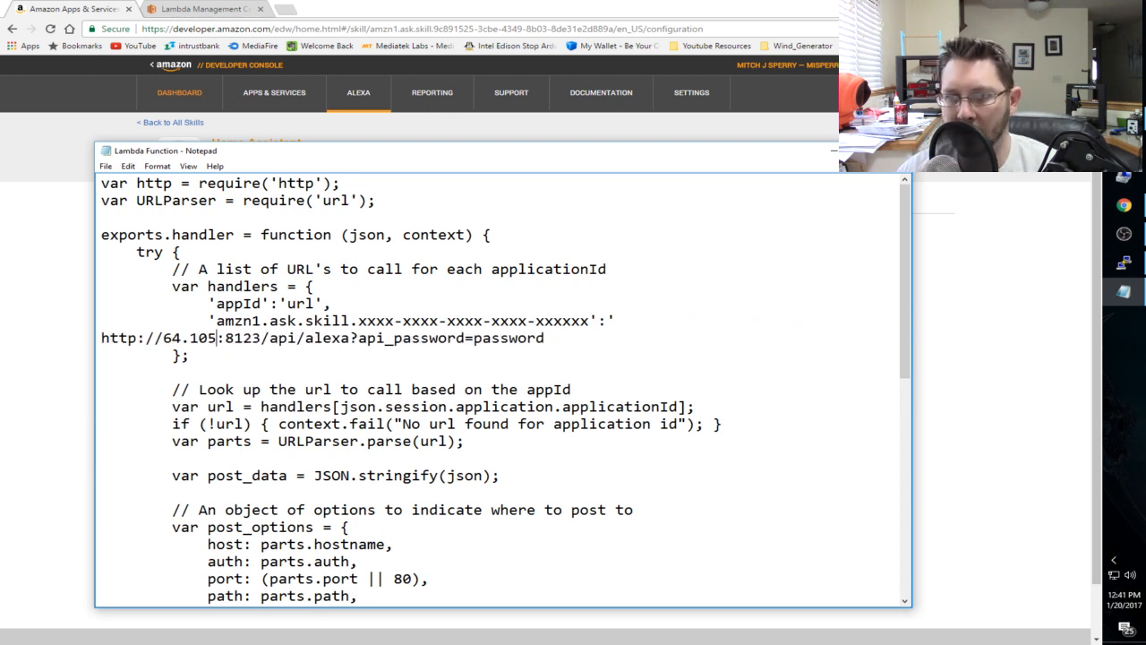
{"action": "type", "text": "4"}
{"action": "key", "text": "shift+Left"}
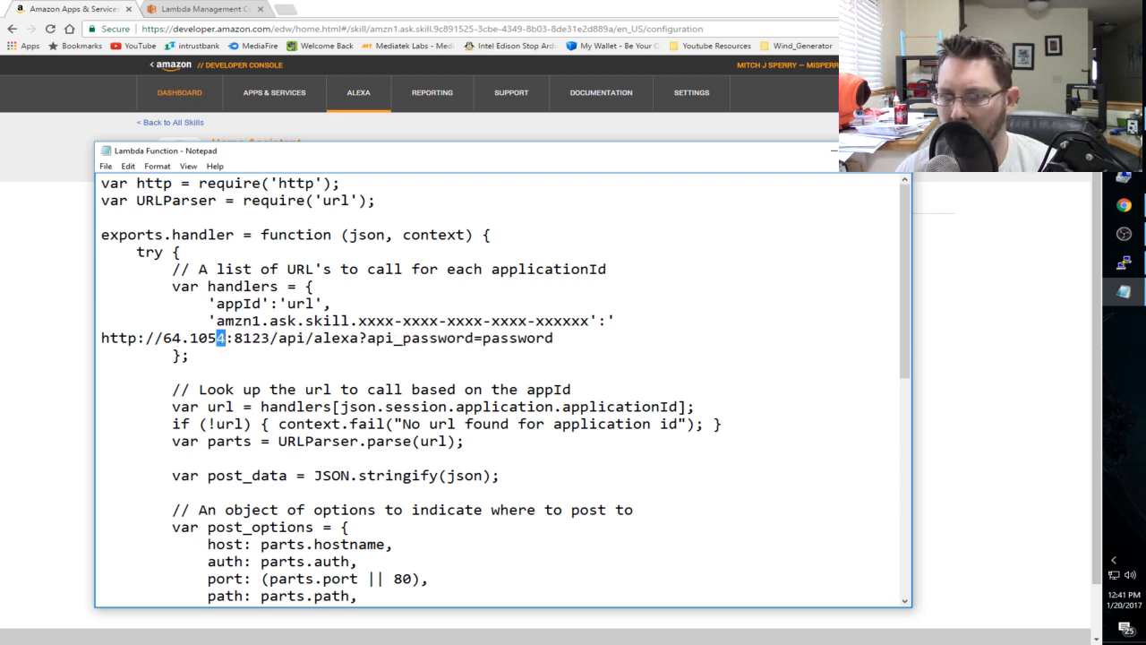
{"action": "key", "text": "BackSpace"}
{"action": "key", "text": "BackSpace"}
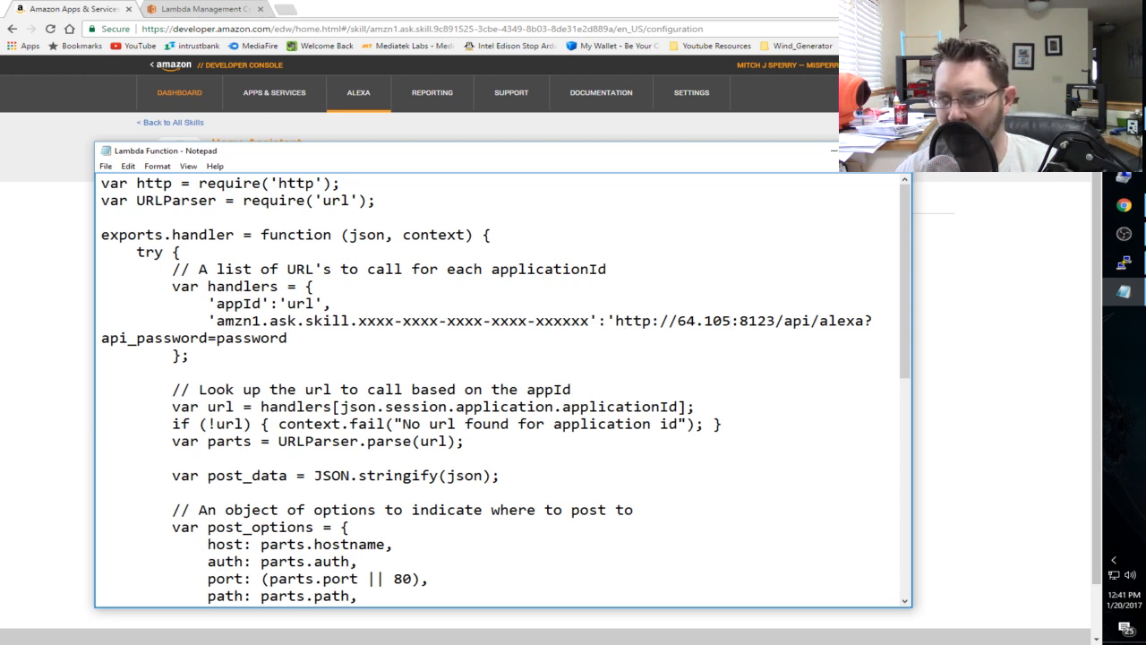
{"action": "type", "text": ".15.26"}
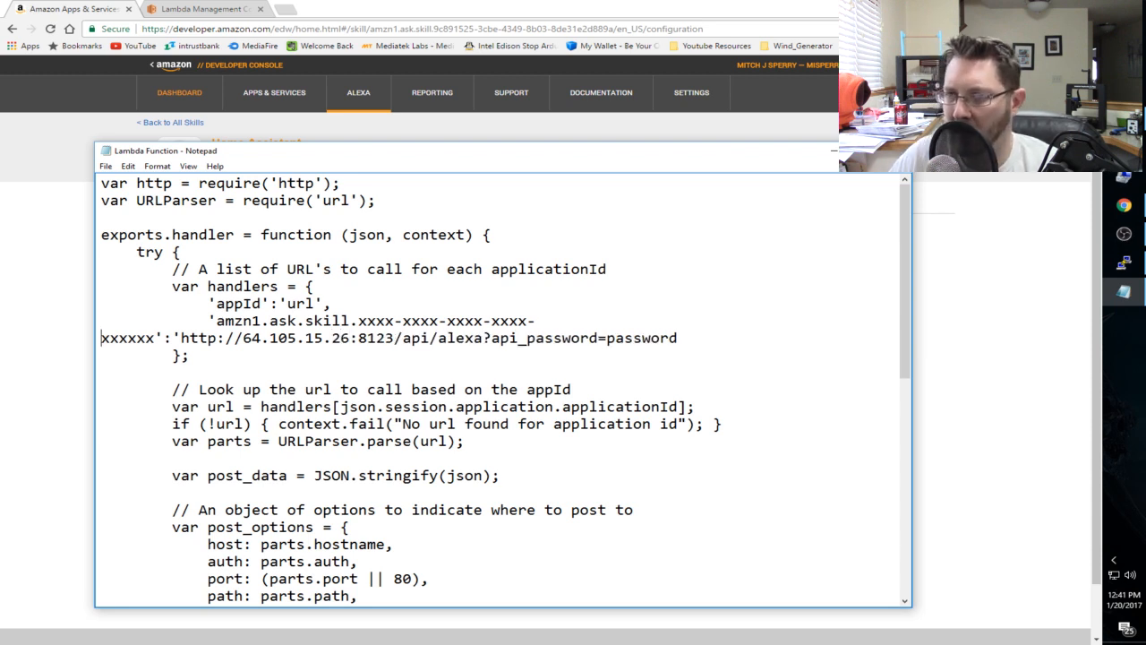
- Maximize the Notepad window and turn off word wrap for the Lambda Function code
{"action": "double_click", "coordinate": [690, 156]}
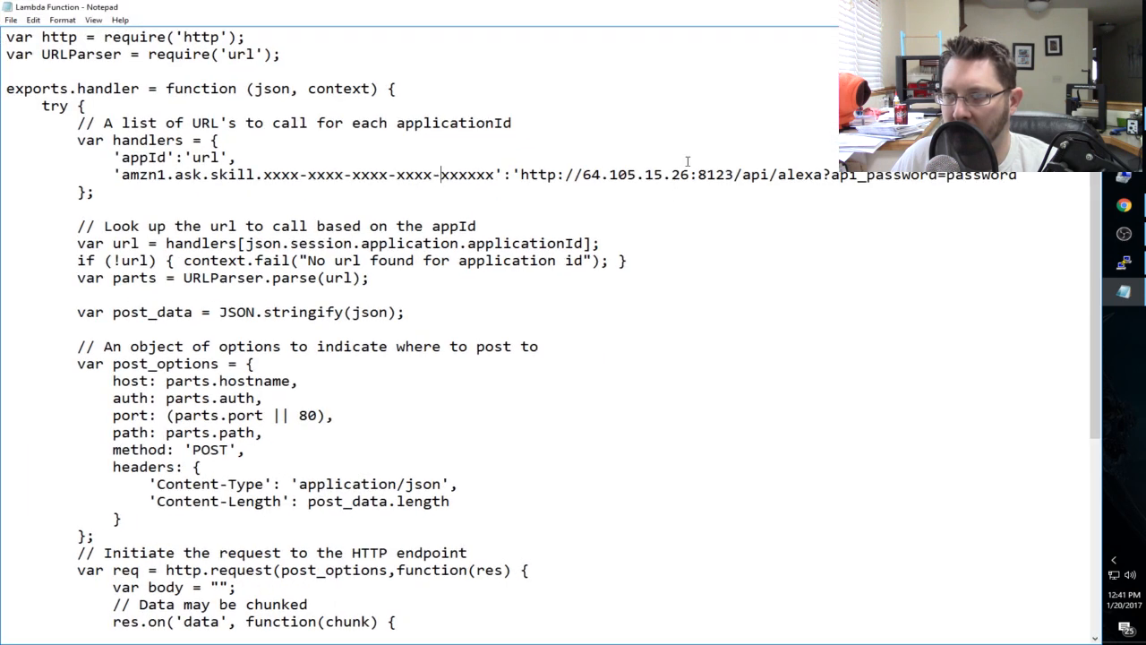
{"action": "left_click", "coordinate": [62, 20]}
{"action": "left_click", "coordinate": [57, 38]}
- Highlight the IP address 64.105.15.26 and the port 8123 in the handler URL to examine them
{"action": "left_click", "coordinate": [714, 175]}
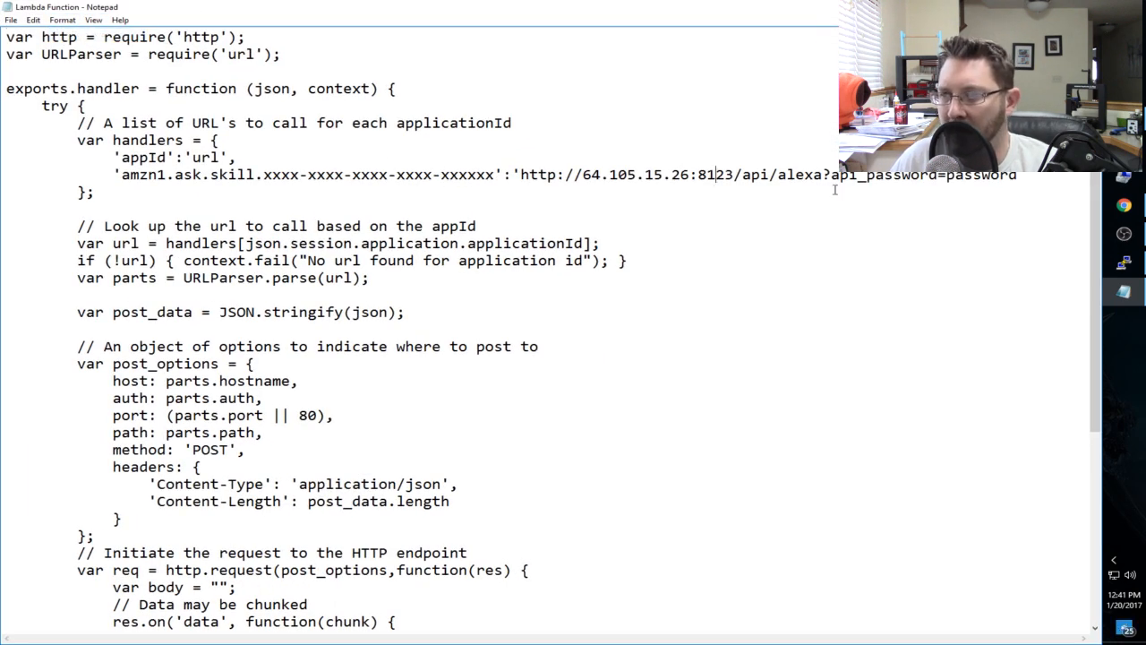
{"action": "left_click_drag", "start_coordinate": [583, 175], "coordinate": [689, 175]}
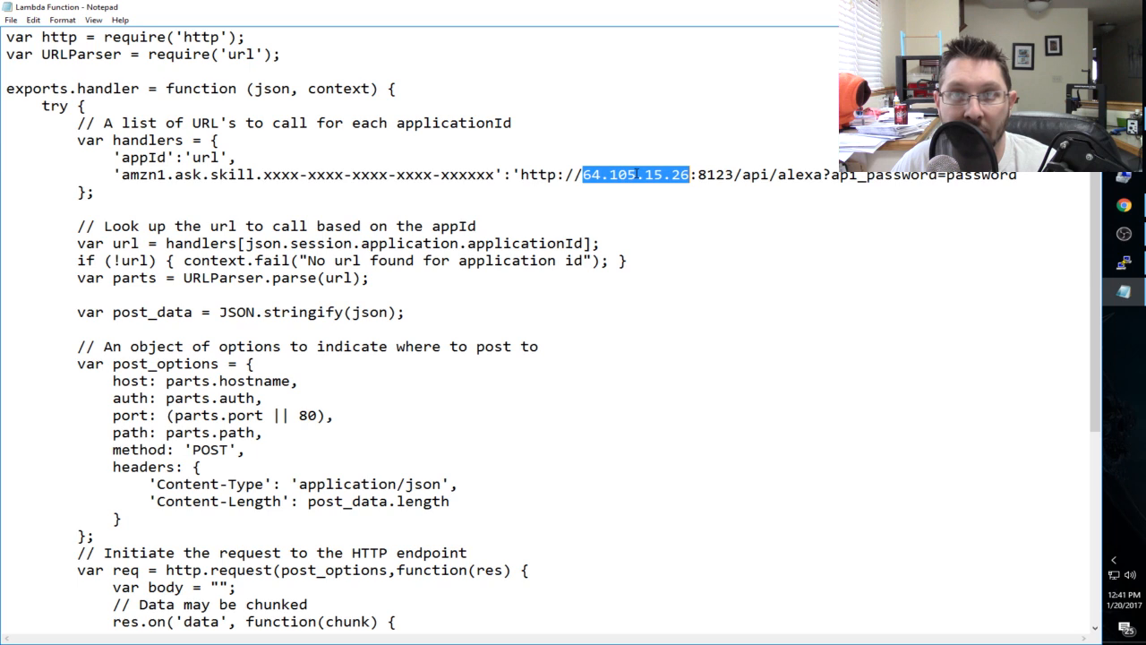
{"action": "left_click", "coordinate": [584, 173]}
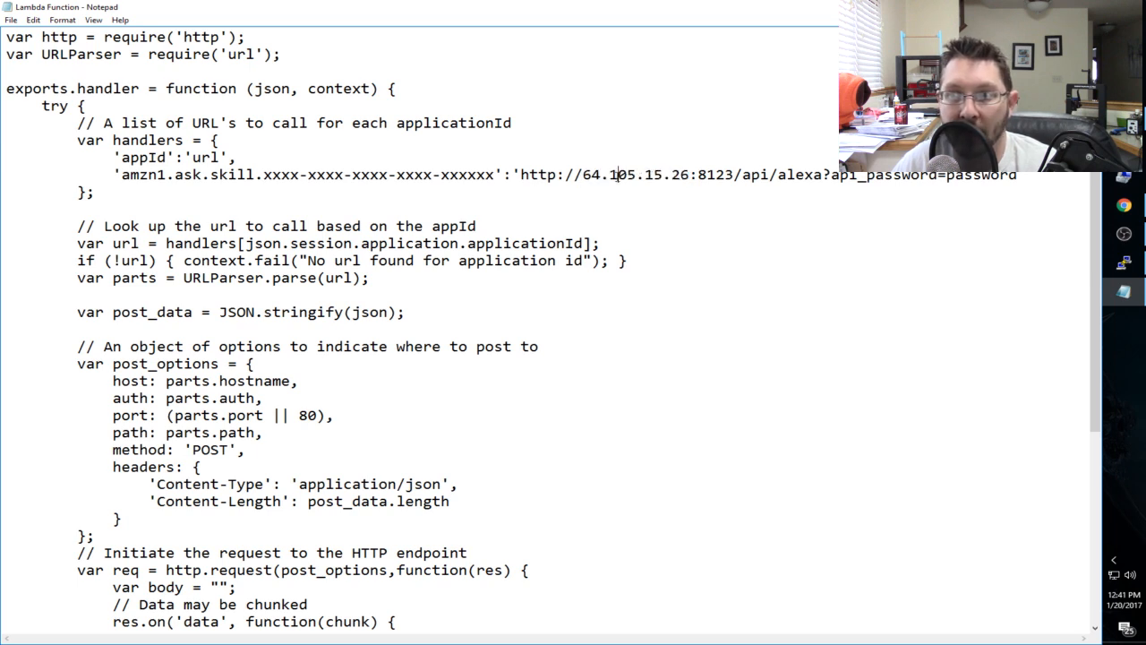
{"action": "double_click", "coordinate": [602, 173]}
{"action": "left_click", "coordinate": [673, 173]}
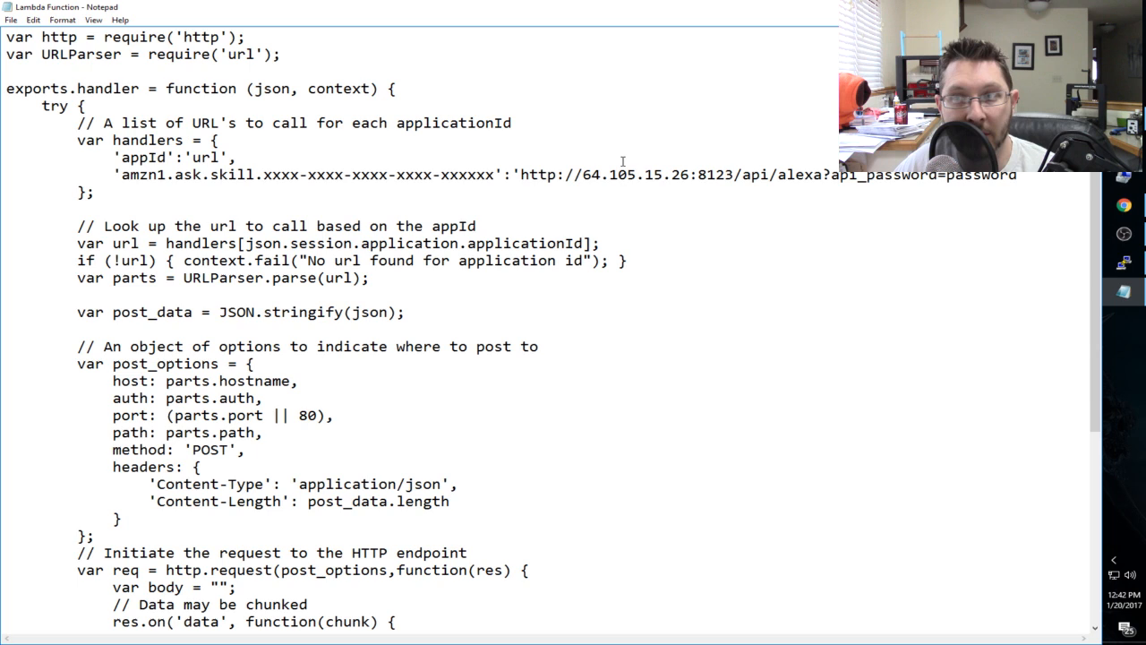
{"action": "left_click_drag", "start_coordinate": [697, 175], "coordinate": [735, 175]}
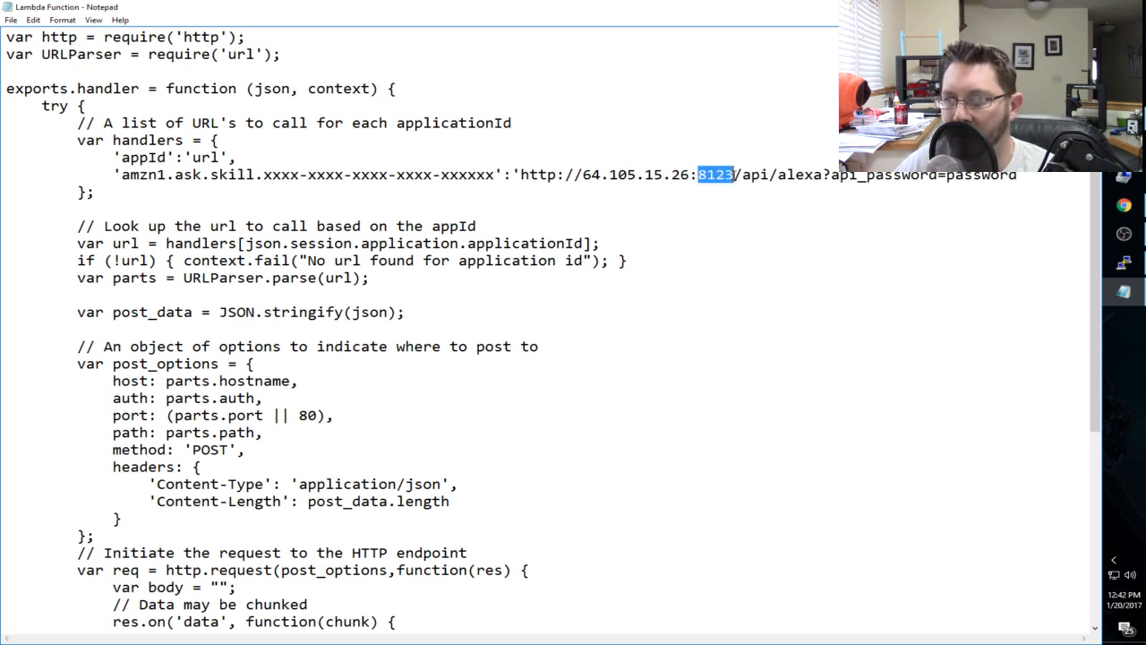